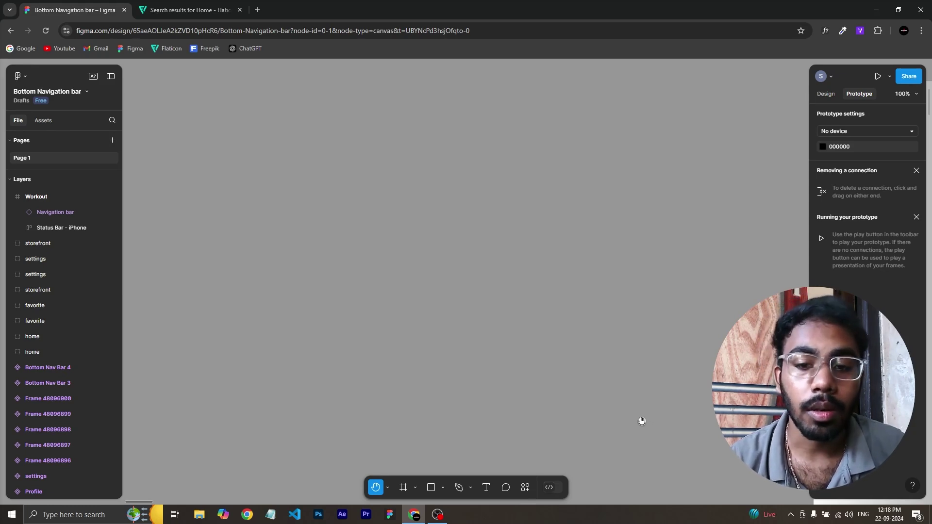
# - Examine the Workout screen's bottom navigation icons and the rows of outlined and filled icons elsewhere on the canvas
pyautogui.hscroll(10, 642, 422)
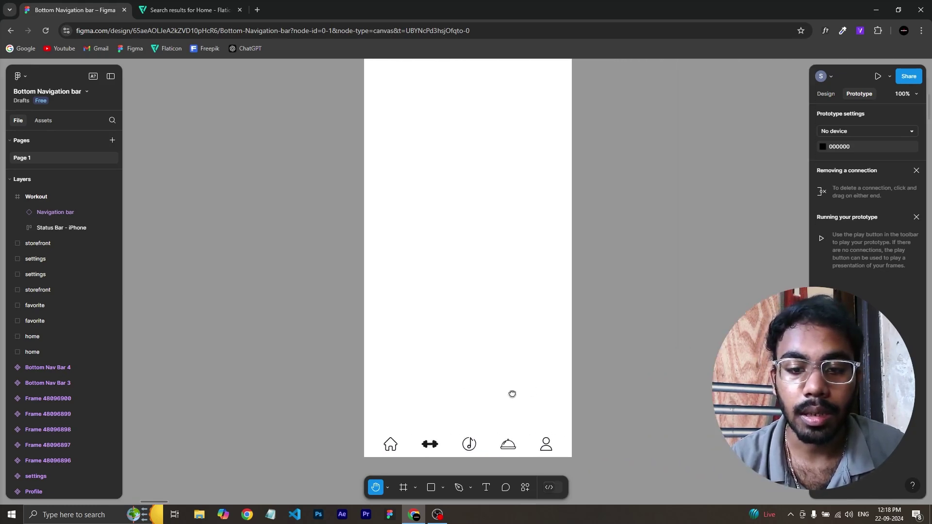
pyautogui.moveTo(508, 397); pyautogui.dragTo(514, 357)
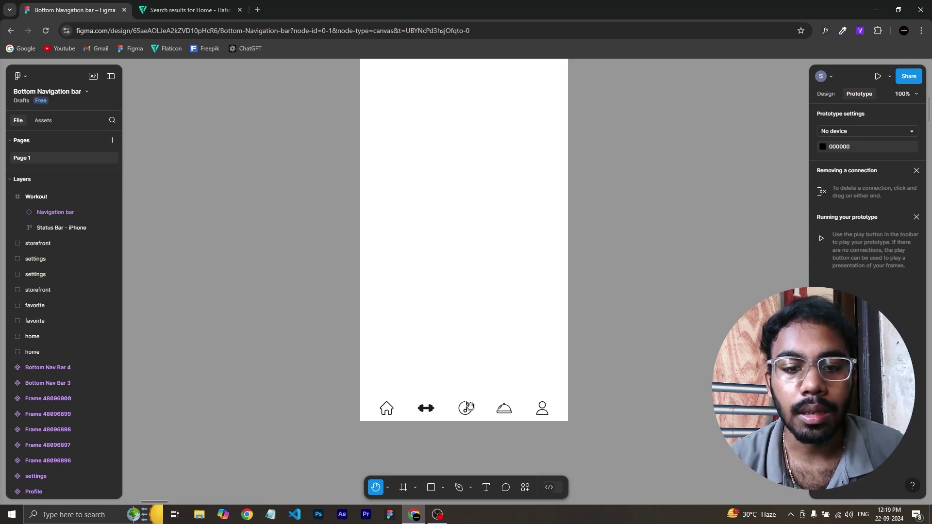
pyautogui.moveTo(422, 351); pyautogui.dragTo(567, 396)
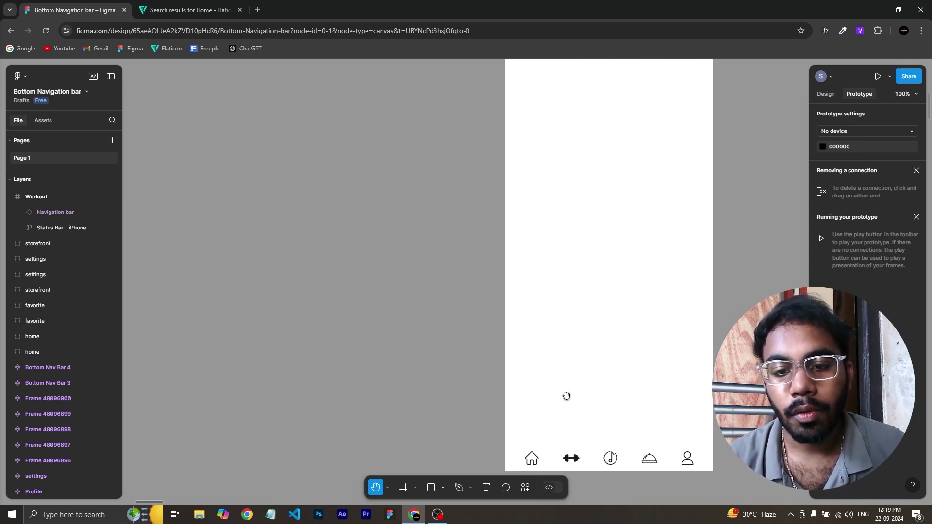
pyautogui.moveTo(280, 254); pyautogui.dragTo(294, 260)
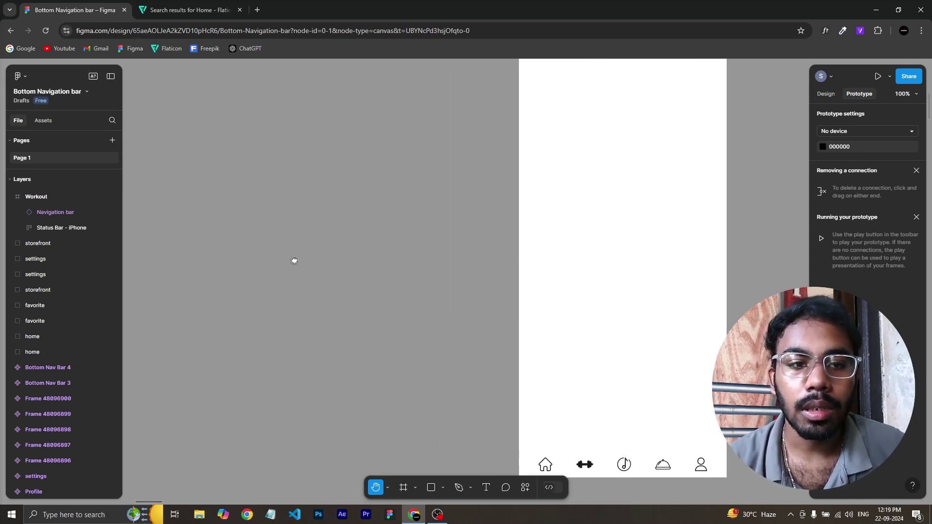
pyautogui.hscroll(-5, 294, 260)
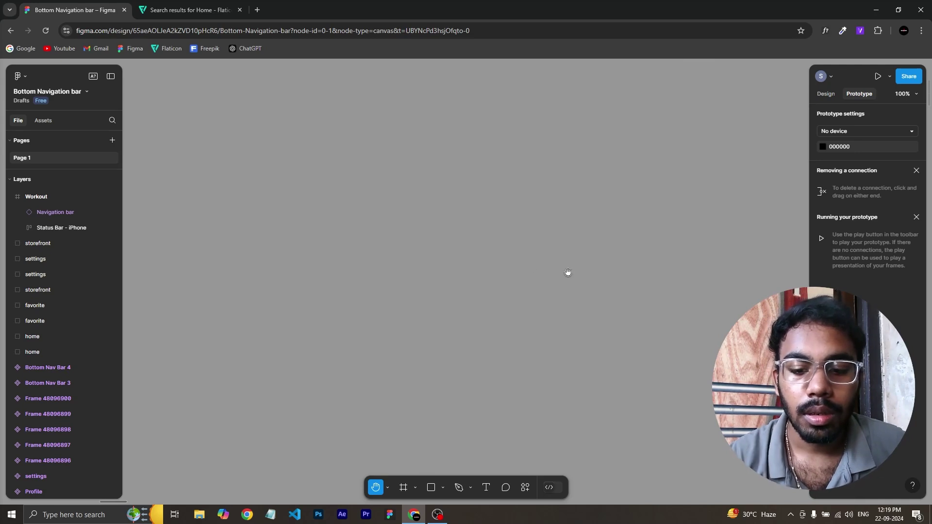
pyautogui.press('-')
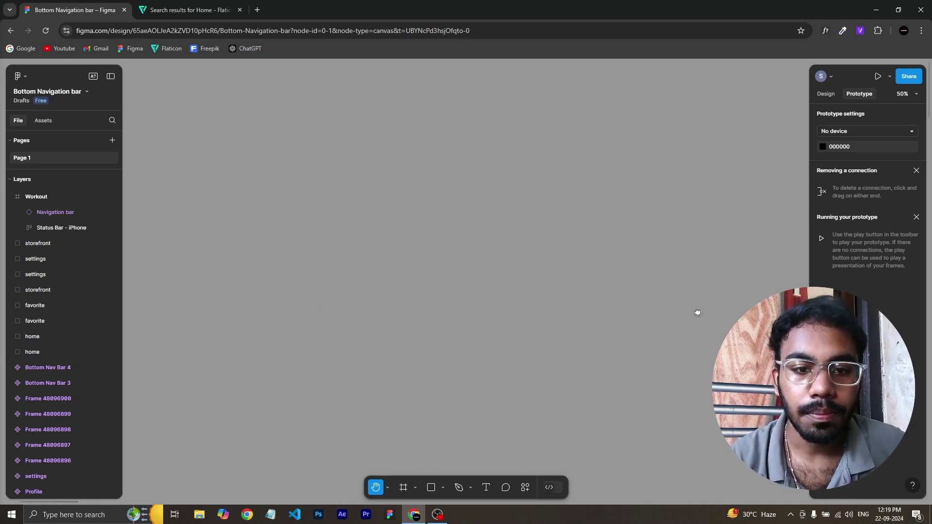
pyautogui.hscroll(-5, 534, 289)
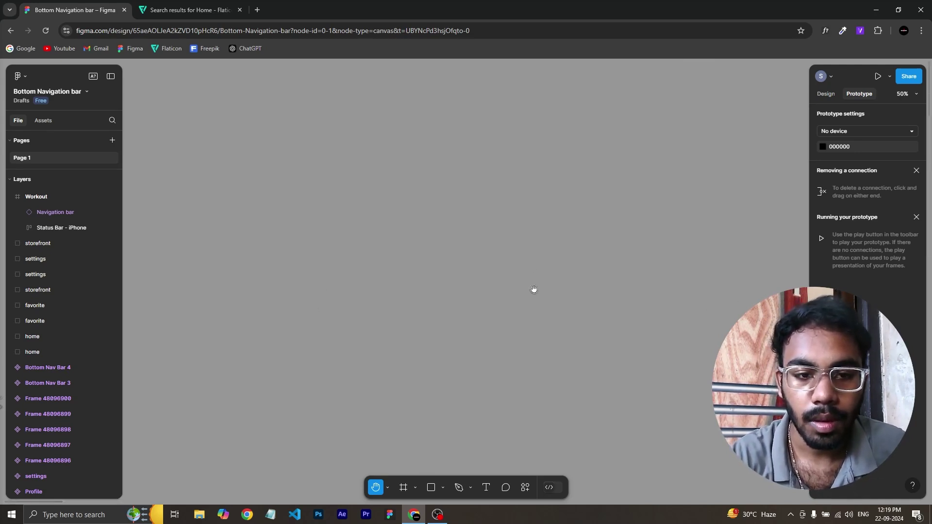
pyautogui.hotkey('shift', '0')
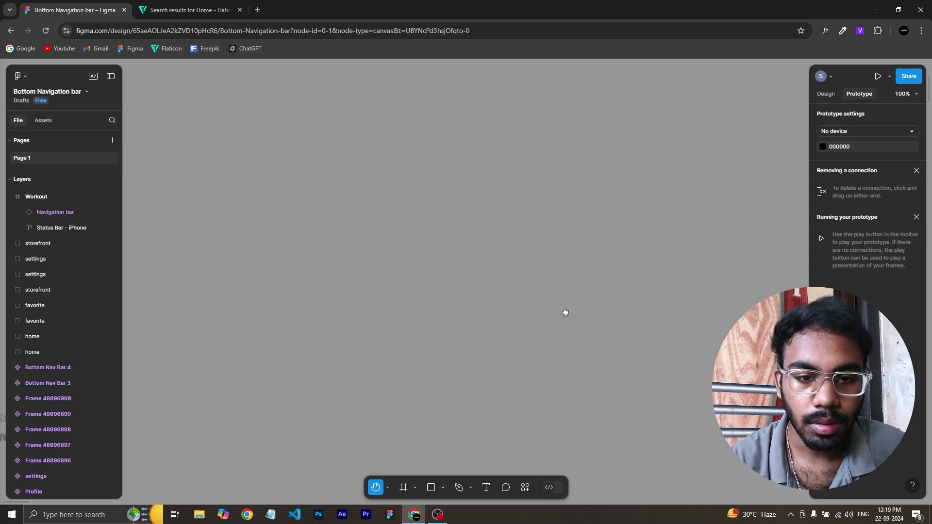
pyautogui.hscroll(-5, 563, 312)
pyautogui.hotkey('shift', '=')
pyautogui.hotkey('shift', '=')
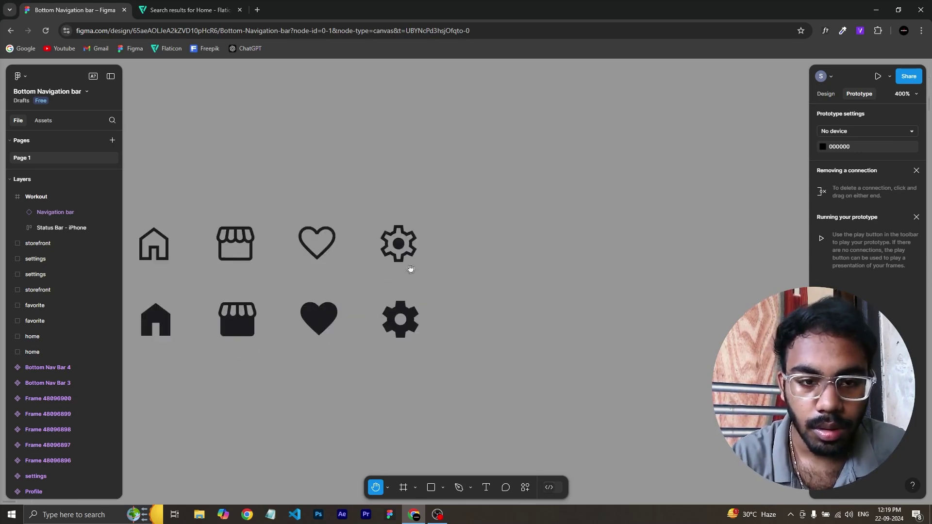
pyautogui.moveTo(410, 270); pyautogui.dragTo(560, 261)
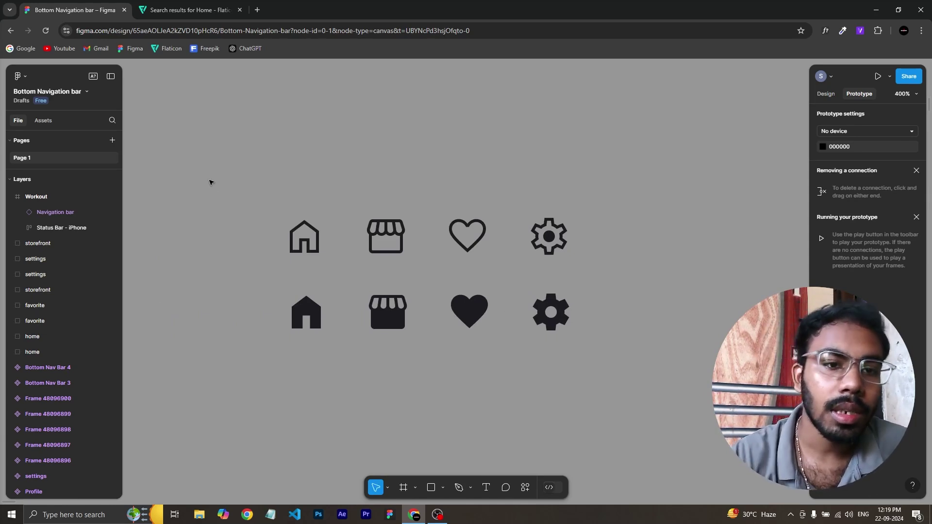
# - Run the Material Symbols plugin and try symbol weights 100 and 200 before setting the weight to 300
pyautogui.press('v')
pyautogui.rightClick(644, 165)
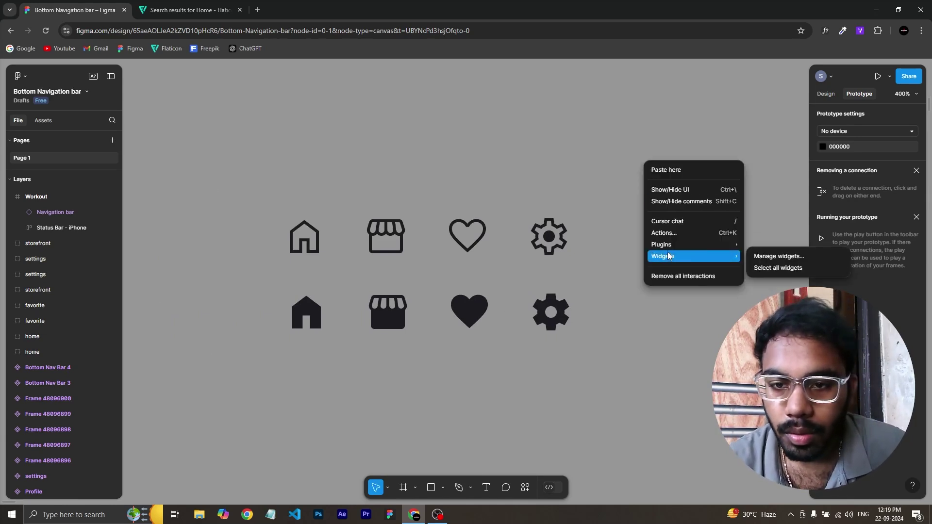
pyautogui.moveTo(679, 245)
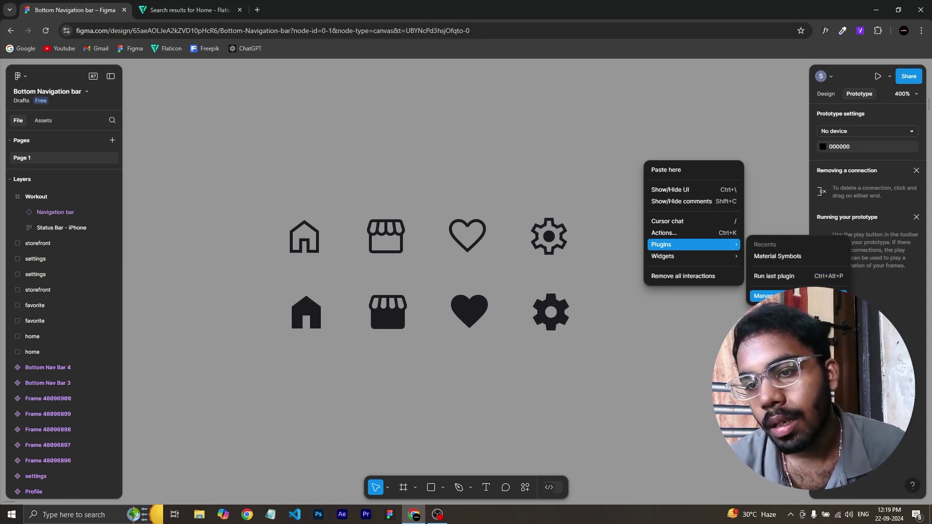
pyautogui.click(786, 257)
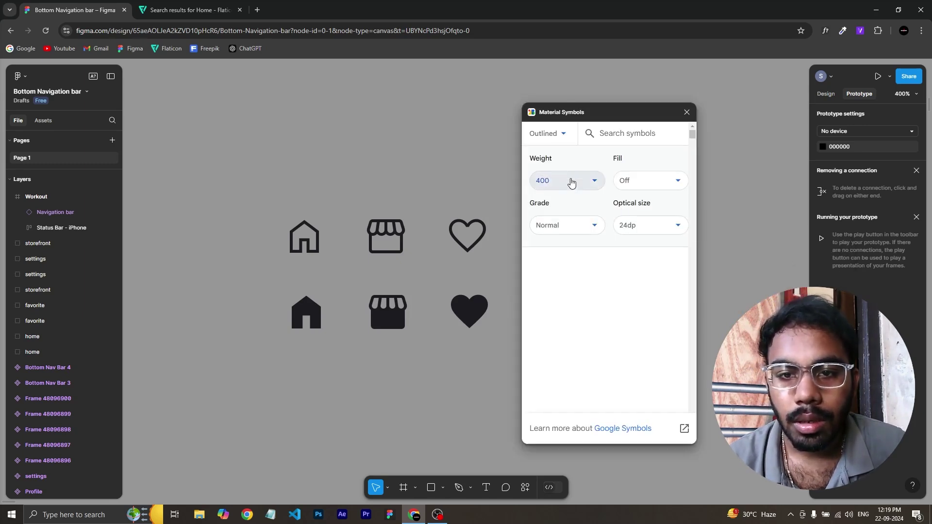
pyautogui.click(561, 183)
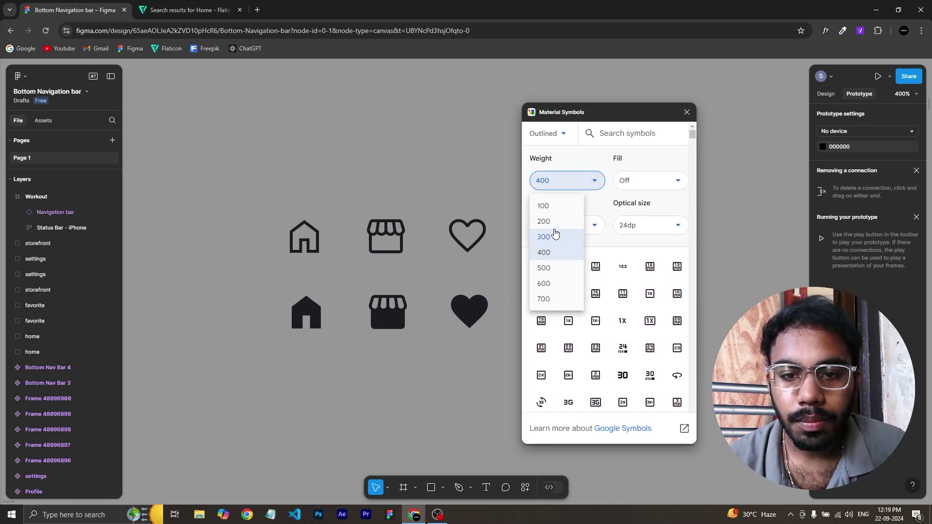
pyautogui.click(551, 209)
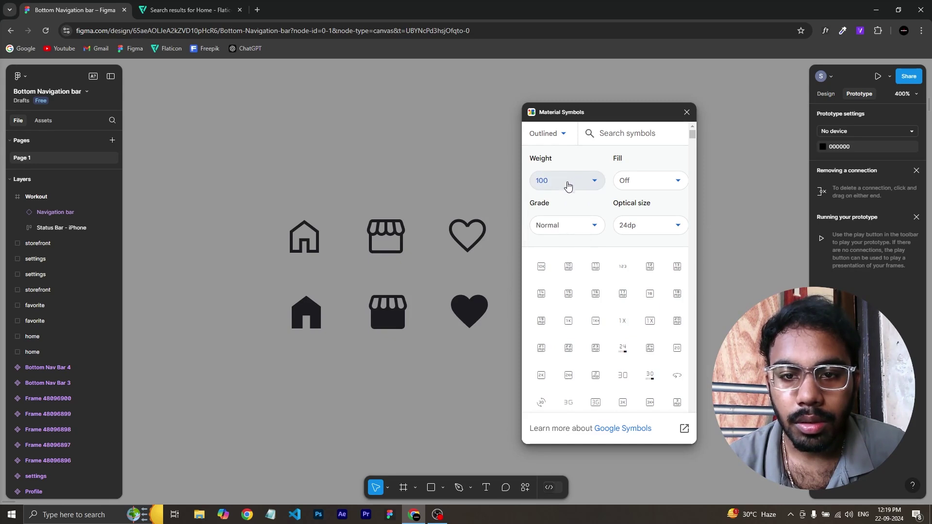
pyautogui.click(565, 185)
pyautogui.click(565, 190)
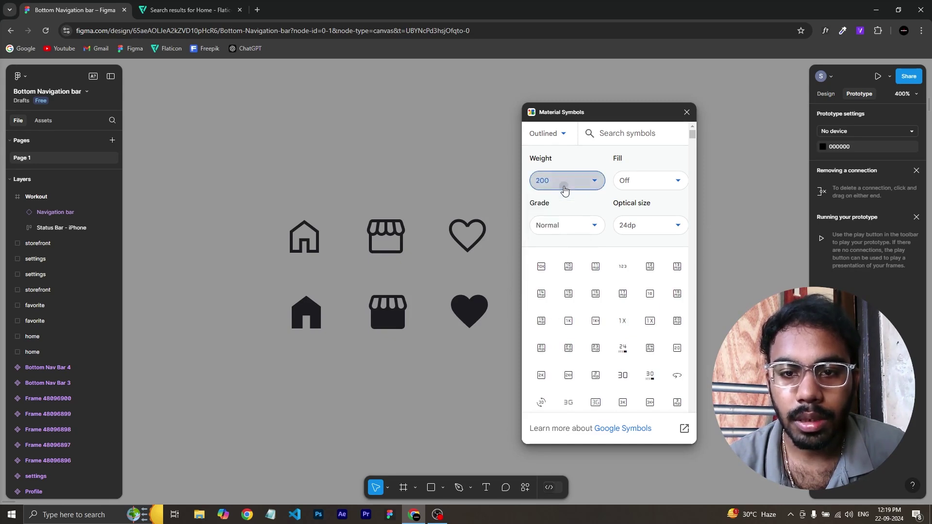
pyautogui.click(569, 181)
pyautogui.press('Return')
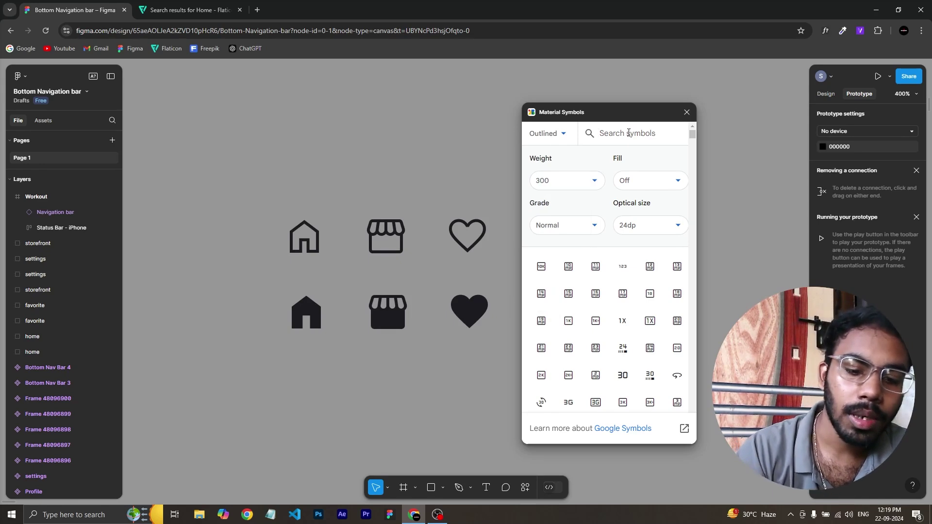
# - Search Material Symbols for "home", preview the results with Fill set to On, and close the plugin
pyautogui.click(628, 133)
pyautogui.write('home')
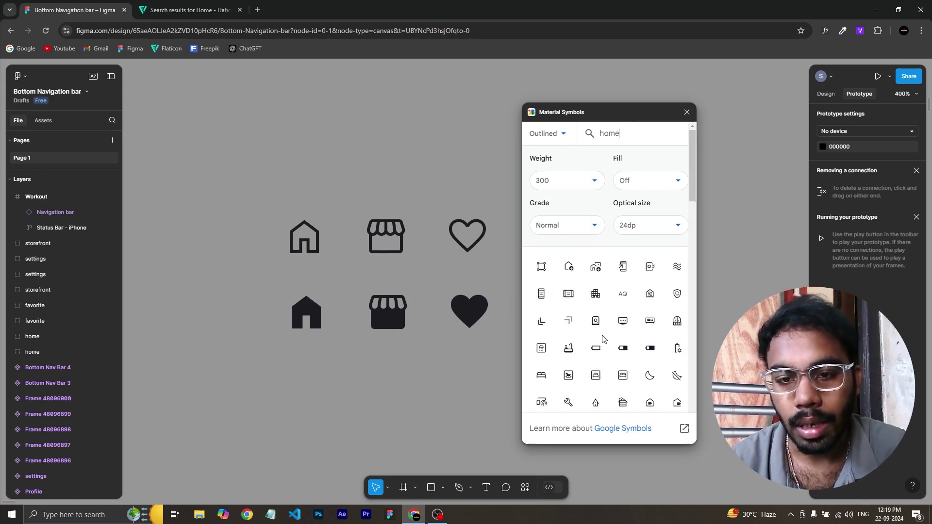
pyautogui.scroll(-3, 603, 336)
pyautogui.click(642, 180)
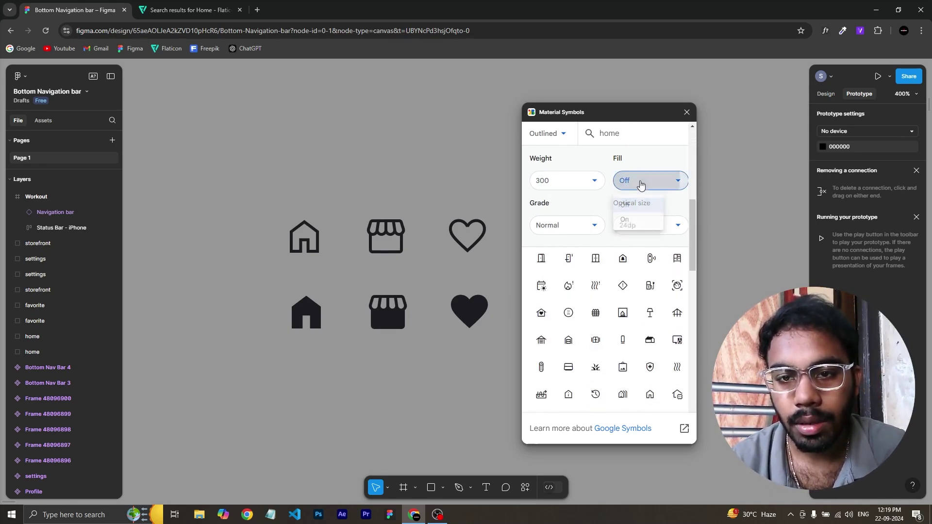
pyautogui.click(636, 221)
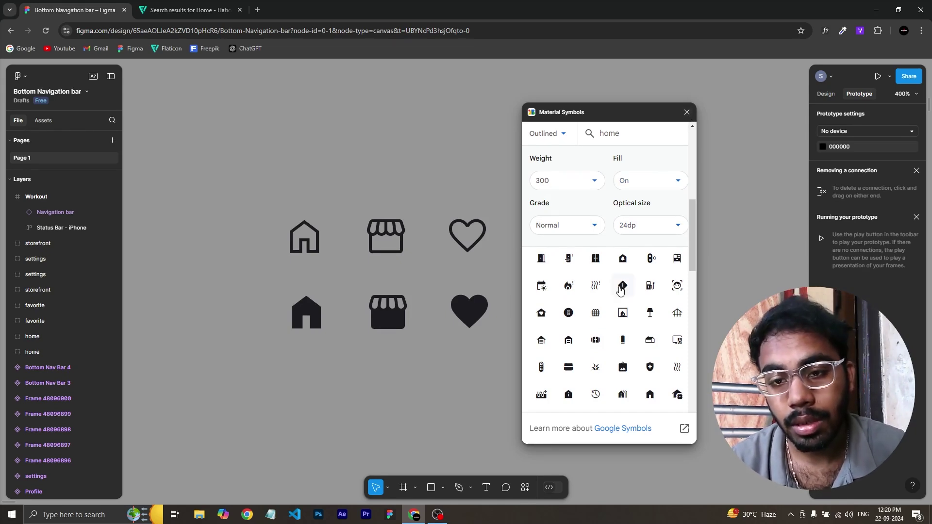
pyautogui.click(687, 112)
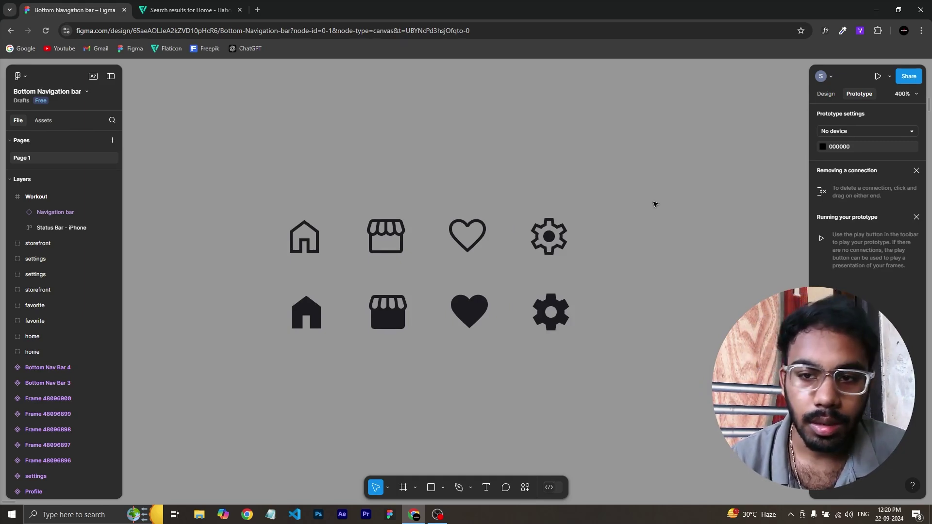
# - Switch to the Flaticon tab, browse the home icon results, and return to the Figma file
pyautogui.click(194, 9)
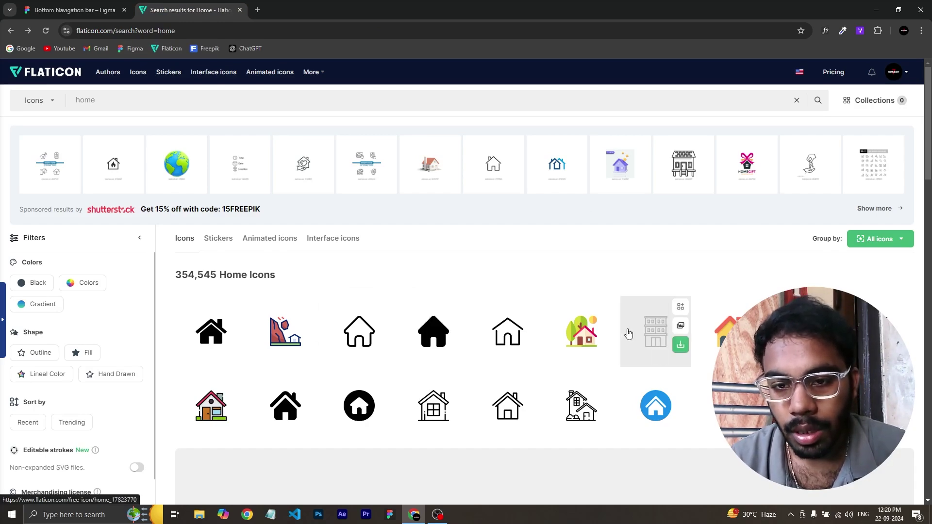
pyautogui.scroll(-2, 628, 331)
pyautogui.scroll(-6, 628, 333)
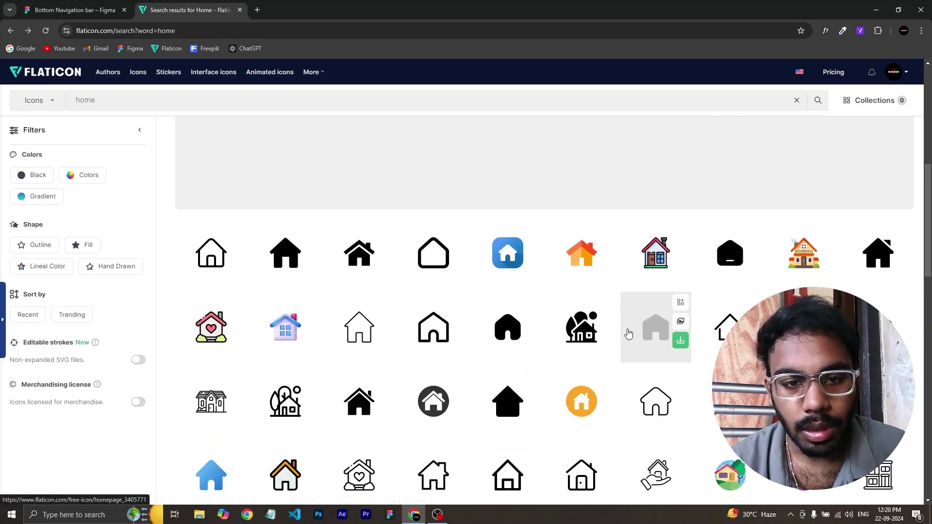
pyautogui.scroll(8, 628, 333)
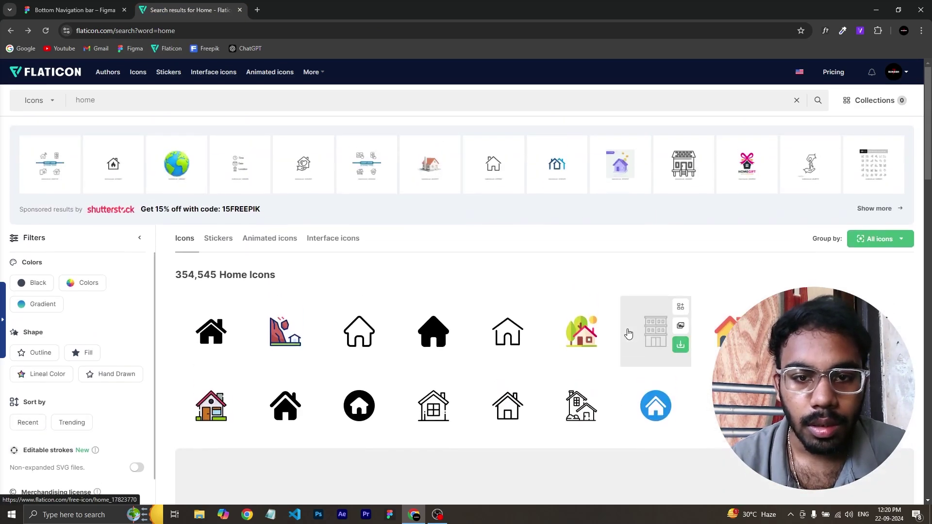
pyautogui.click(85, 4)
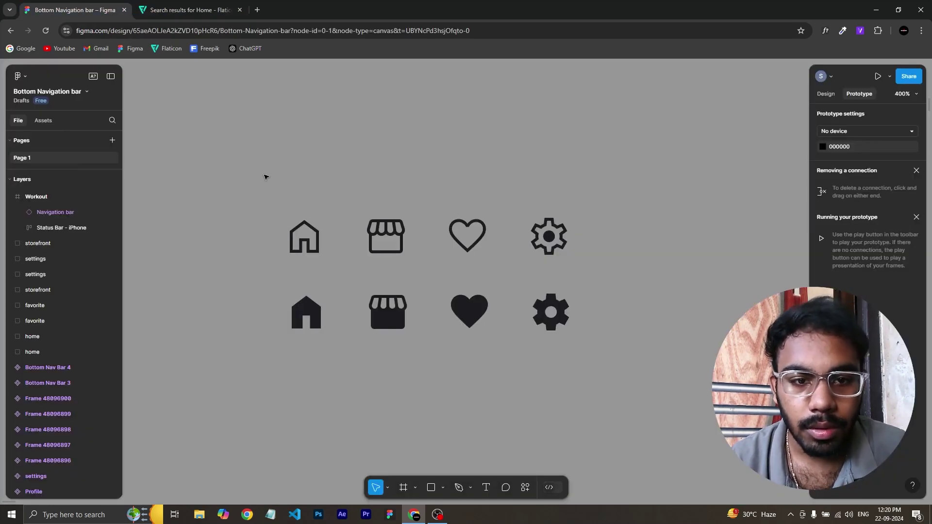
pyautogui.moveTo(226, 166); pyautogui.dragTo(597, 262)
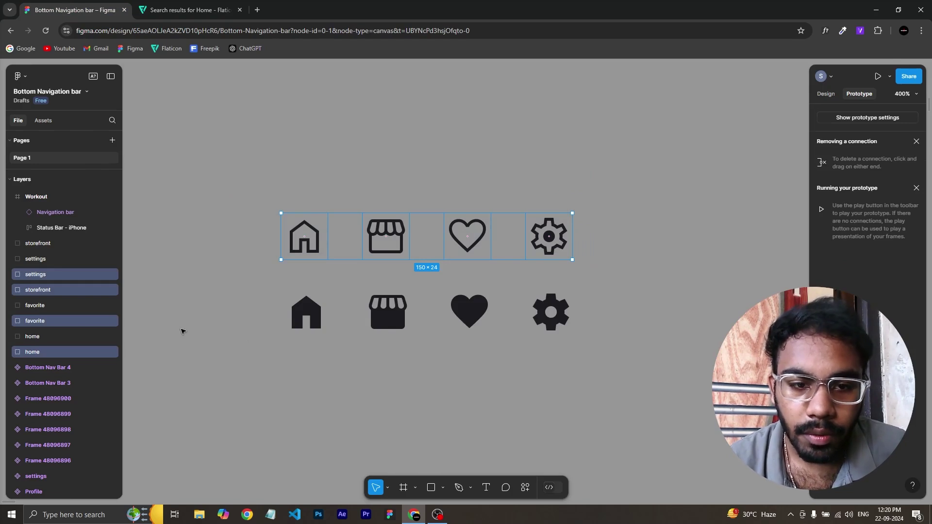
pyautogui.moveTo(182, 328); pyautogui.dragTo(610, 391)
pyautogui.moveTo(209, 301); pyautogui.dragTo(592, 369)
pyautogui.click(577, 424)
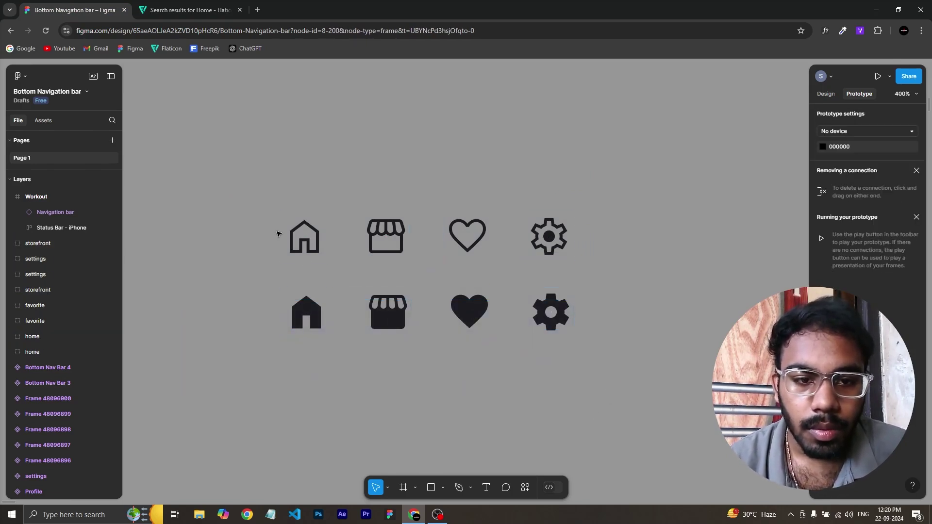
pyautogui.click(314, 241)
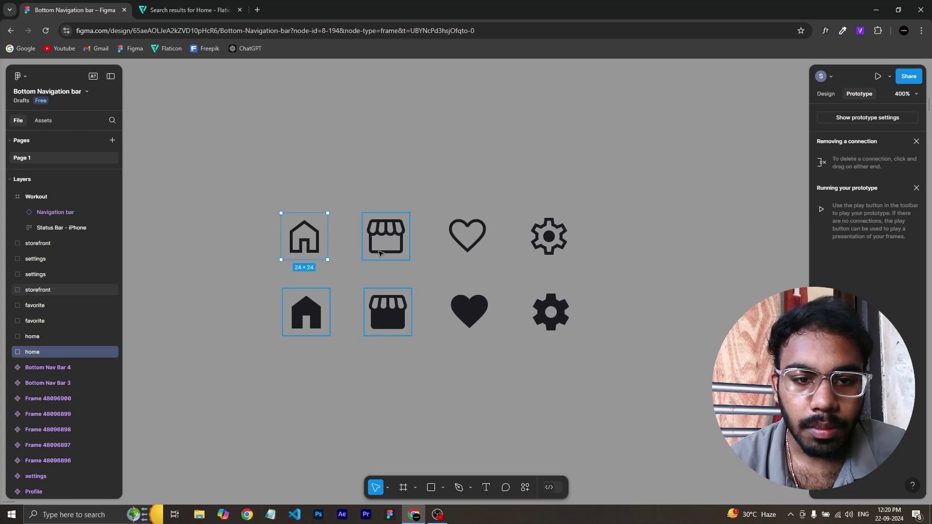
pyautogui.keyDown('shift'); pyautogui.click(386, 236); pyautogui.keyUp('shift')
pyautogui.click(244, 265)
pyautogui.click(305, 237)
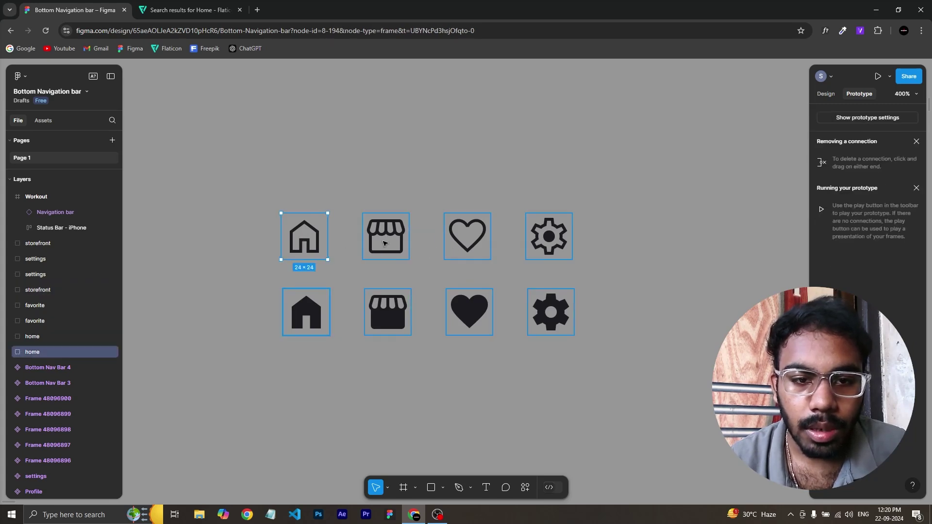
pyautogui.keyDown('ctrl'); pyautogui.click(386, 236); pyautogui.keyUp('ctrl')
pyautogui.click(467, 236)
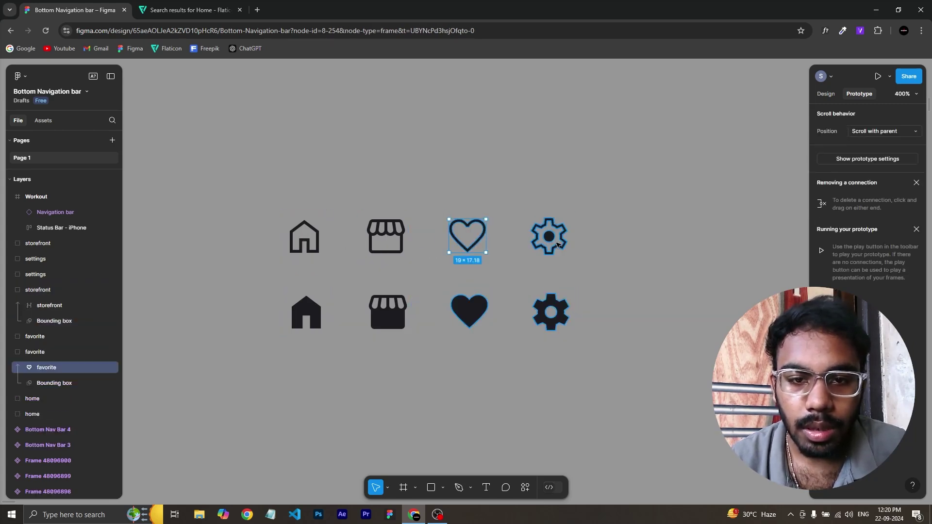
# - Batch-rename the four outlined icons, keeping each current name and appending "/unfilled"
pyautogui.click(548, 236)
pyautogui.keyDown('shift'); pyautogui.click(467, 236); pyautogui.keyUp('shift')
pyautogui.keyDown('shift'); pyautogui.click(386, 236); pyautogui.keyUp('shift')
pyautogui.keyDown('shift'); pyautogui.click(304, 237); pyautogui.keyUp('shift')
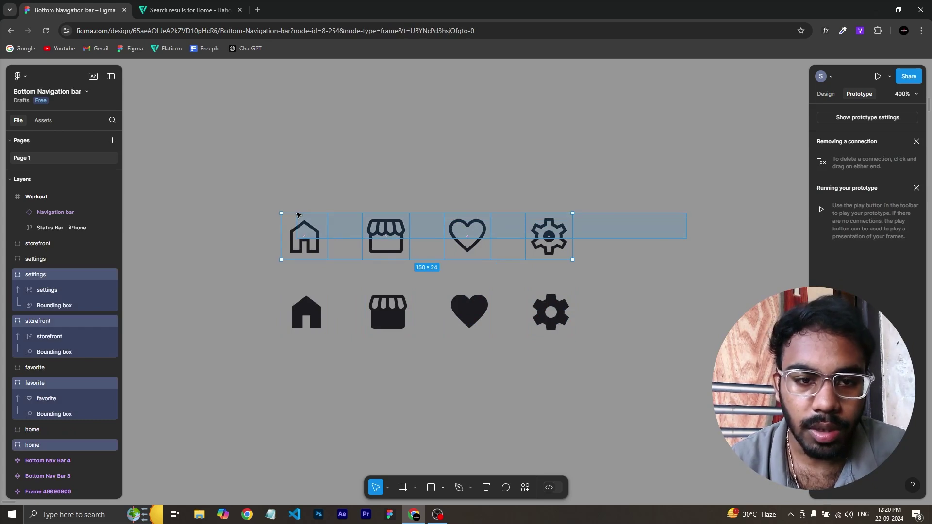
pyautogui.hotkey('shift', 'a')
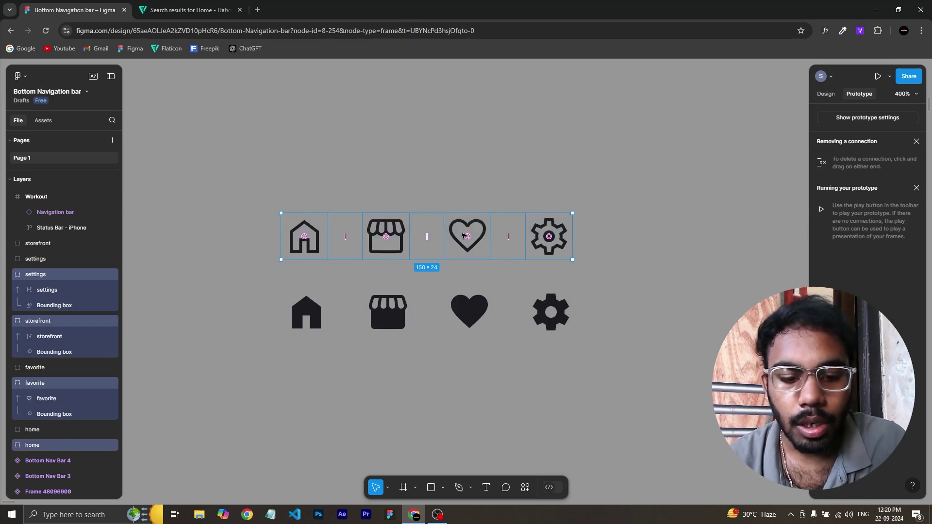
pyautogui.hotkey('ctrl', 'r')
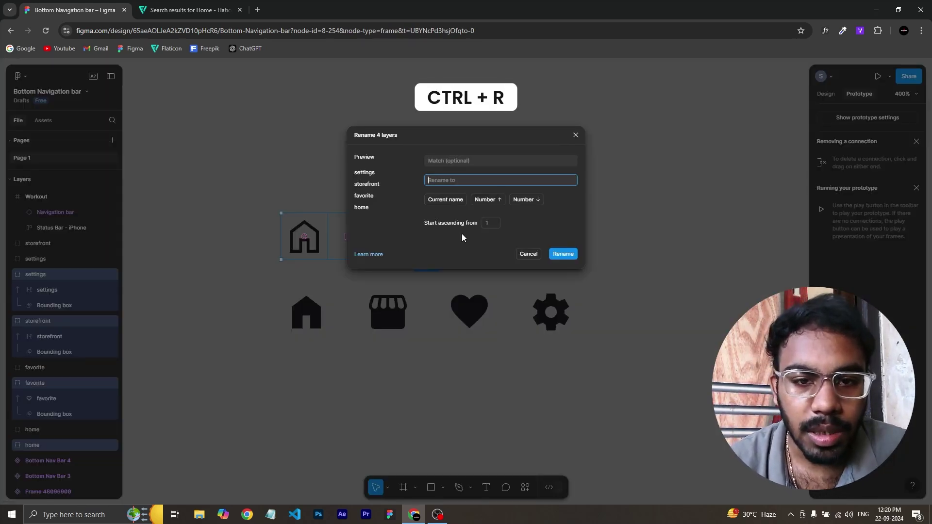
pyautogui.click(450, 200)
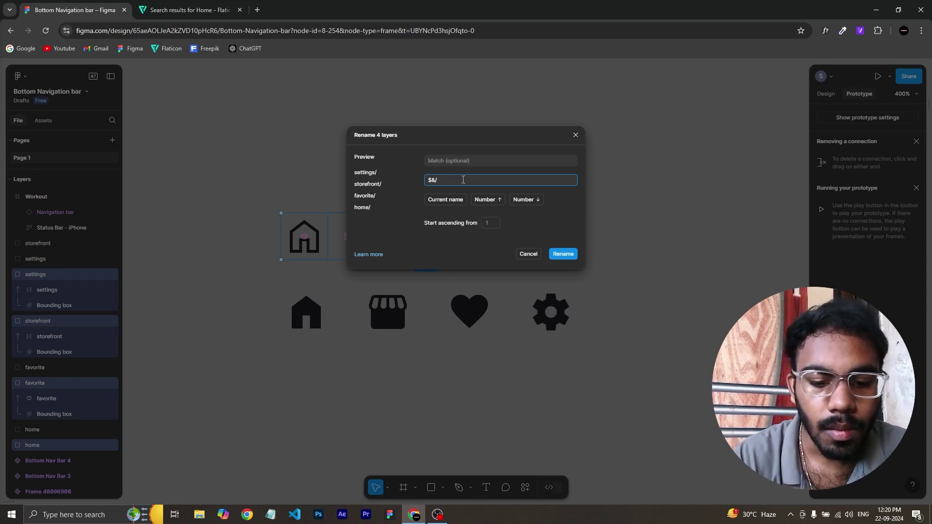
pyautogui.write('/unfilled')
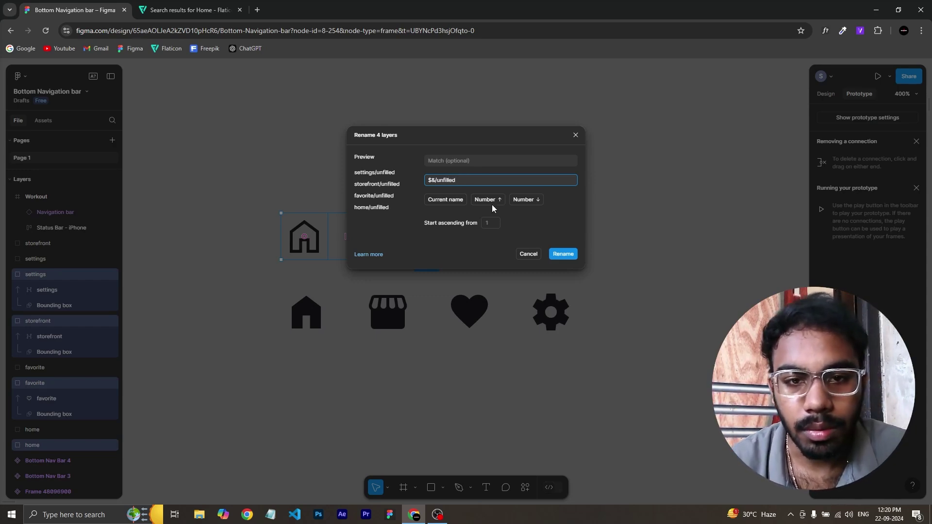
pyautogui.click(553, 253)
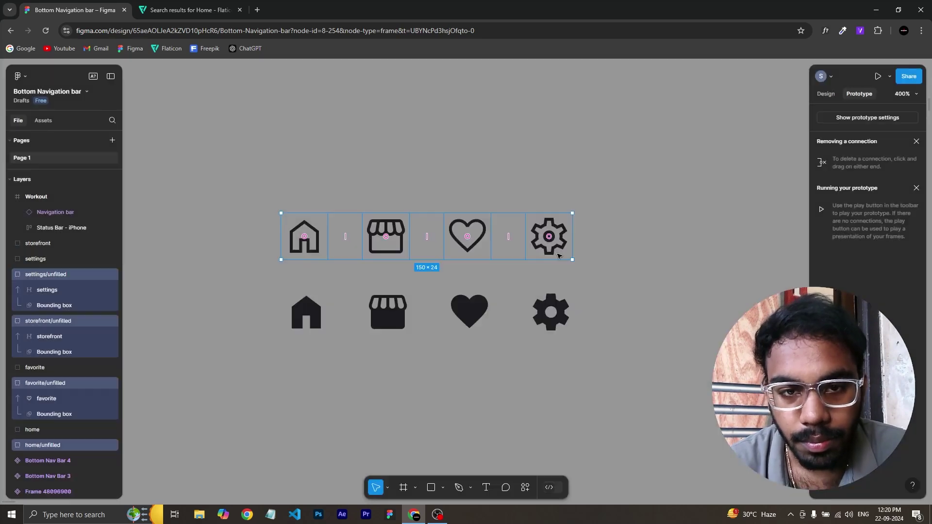
# - Batch-rename the four solid icons to their current names plus "/filled", and check the solid home icon's layer name
pyautogui.moveTo(214, 306); pyautogui.dragTo(626, 354)
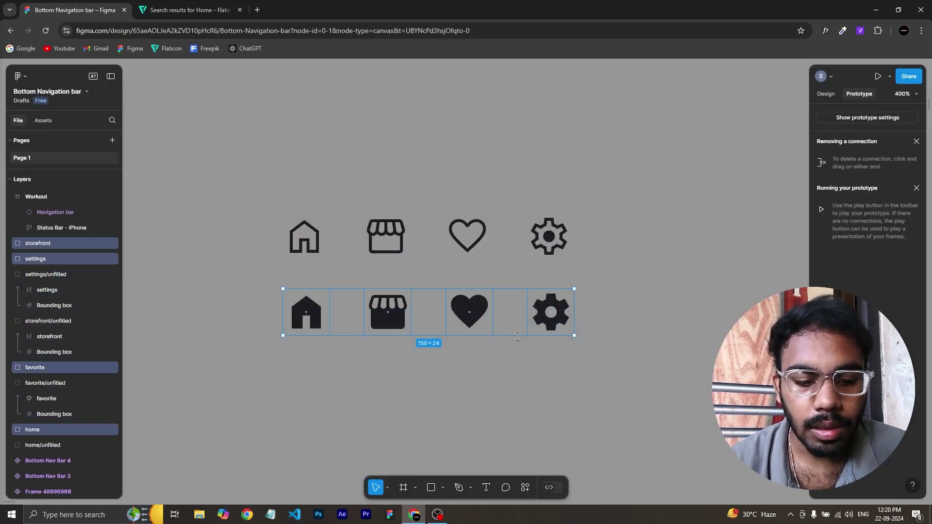
pyautogui.hotkey('ctrl', 'r')
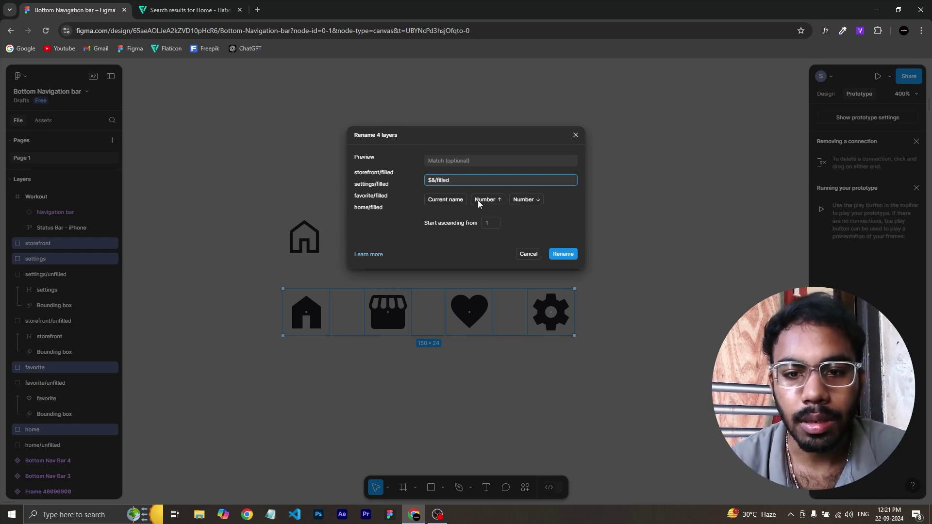
pyautogui.click(563, 254)
pyautogui.click(306, 412)
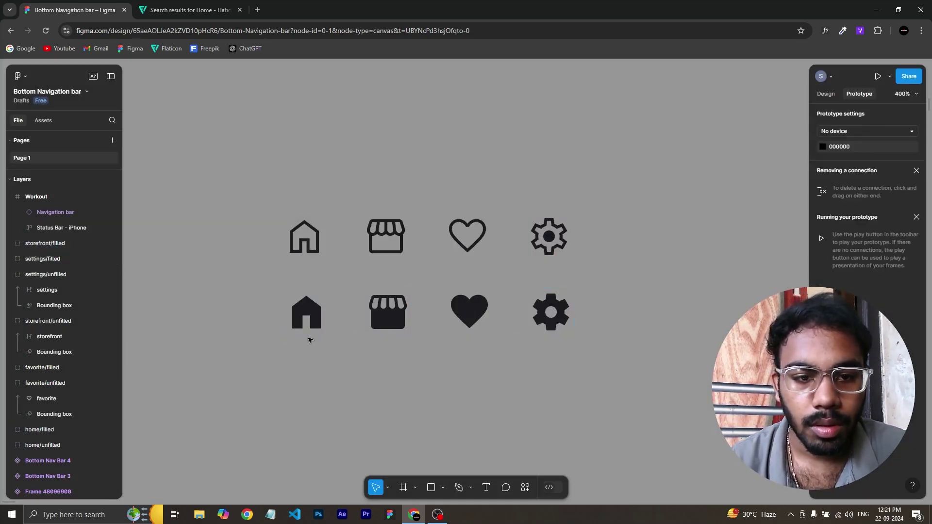
pyautogui.click(307, 323)
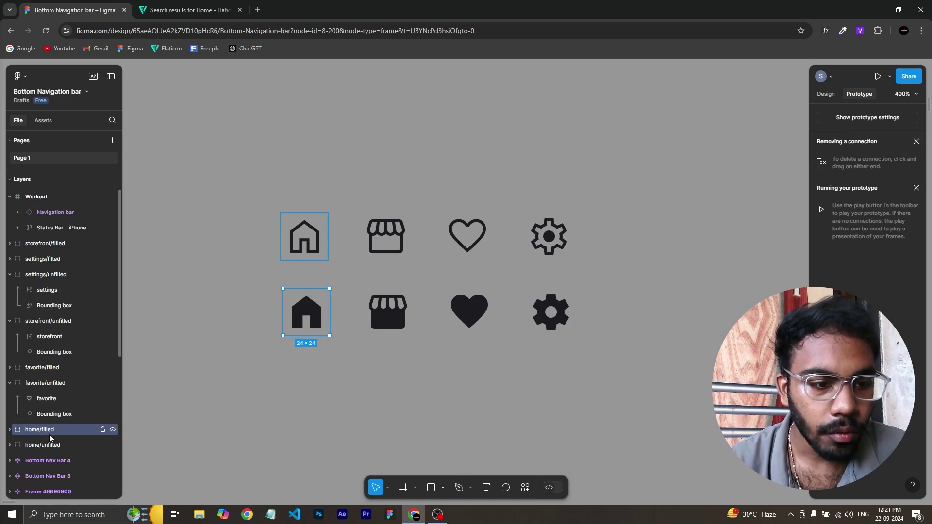
pyautogui.click(264, 420)
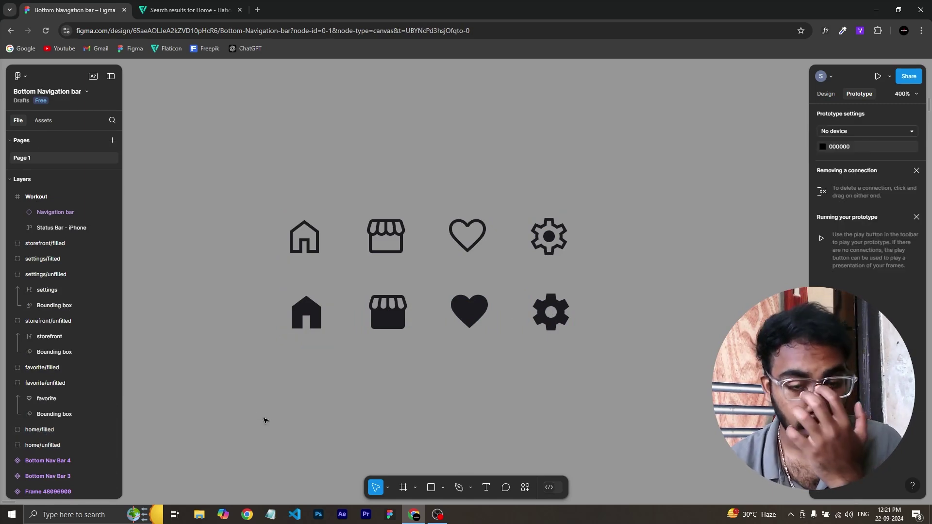
# - Combine all eight outlined and solid icons into one component set
pyautogui.click(302, 241)
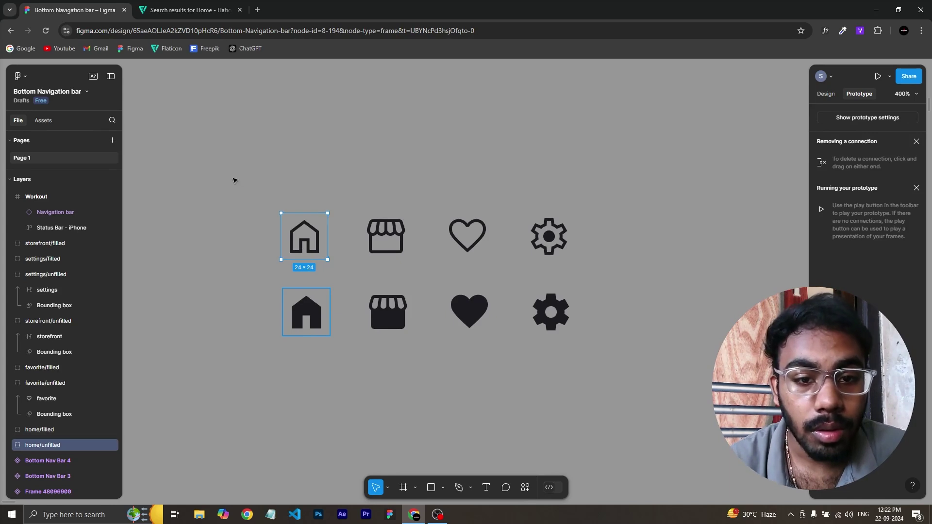
pyautogui.moveTo(231, 176); pyautogui.dragTo(596, 365)
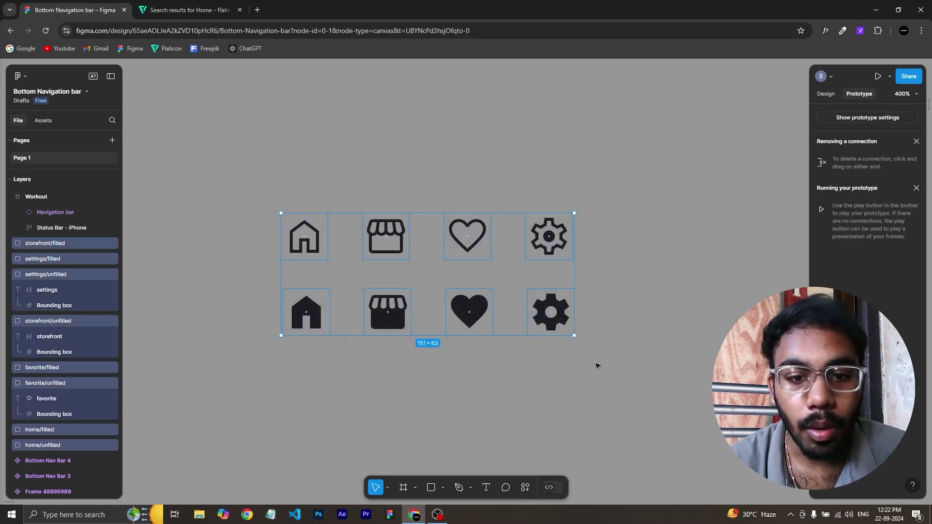
pyautogui.hotkey('alt', '8')
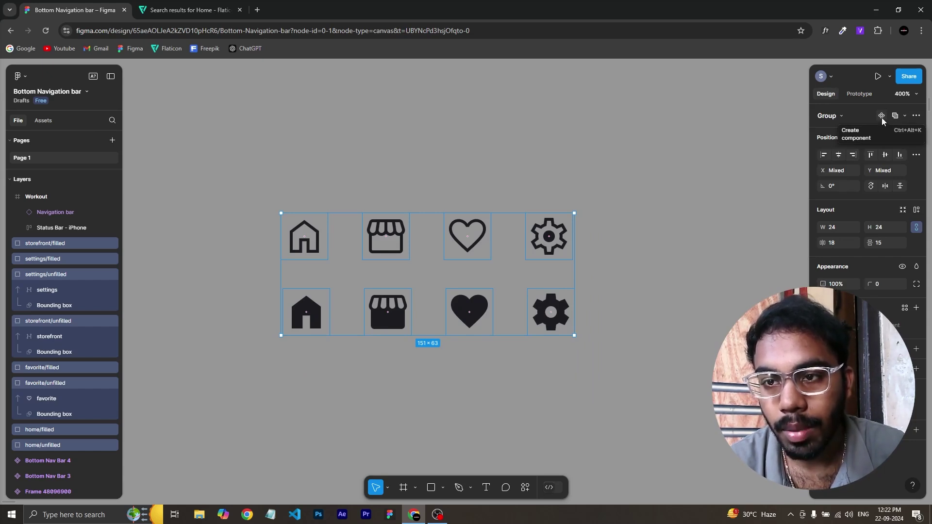
pyautogui.click(916, 115)
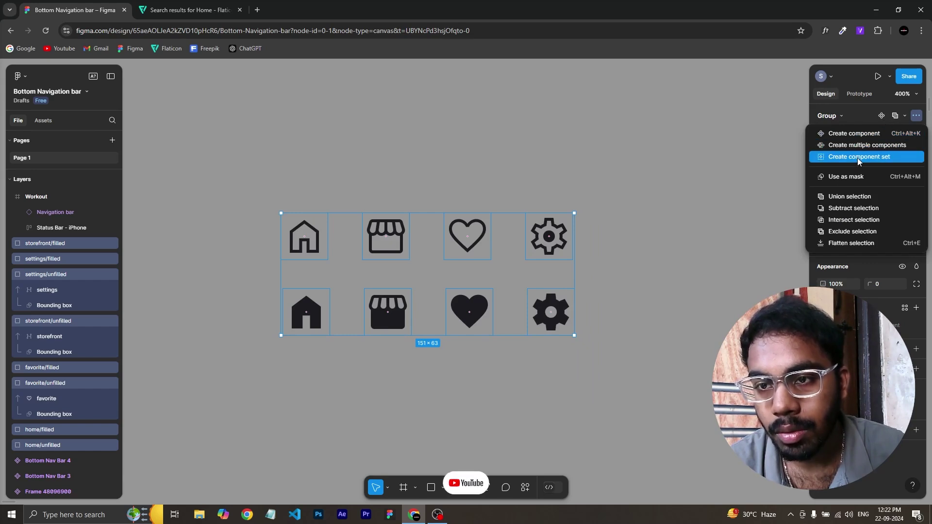
pyautogui.click(857, 158)
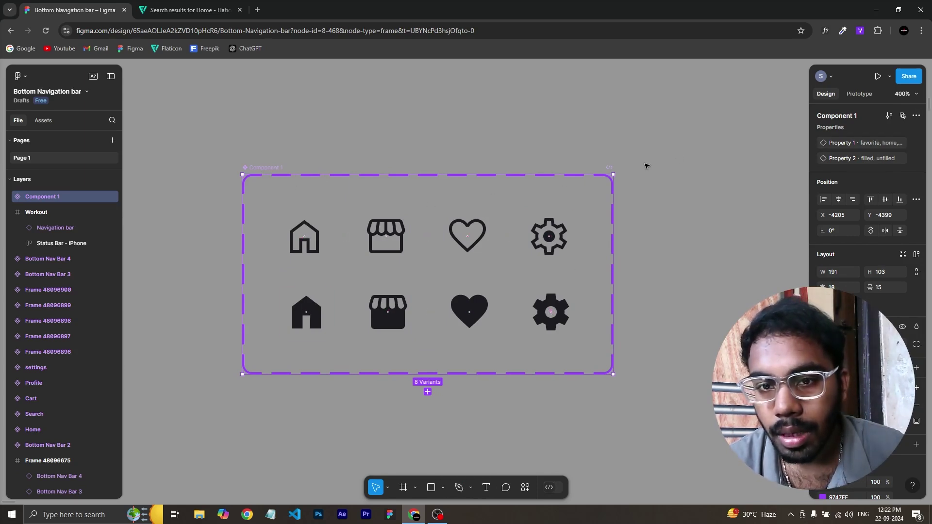
pyautogui.click(646, 166)
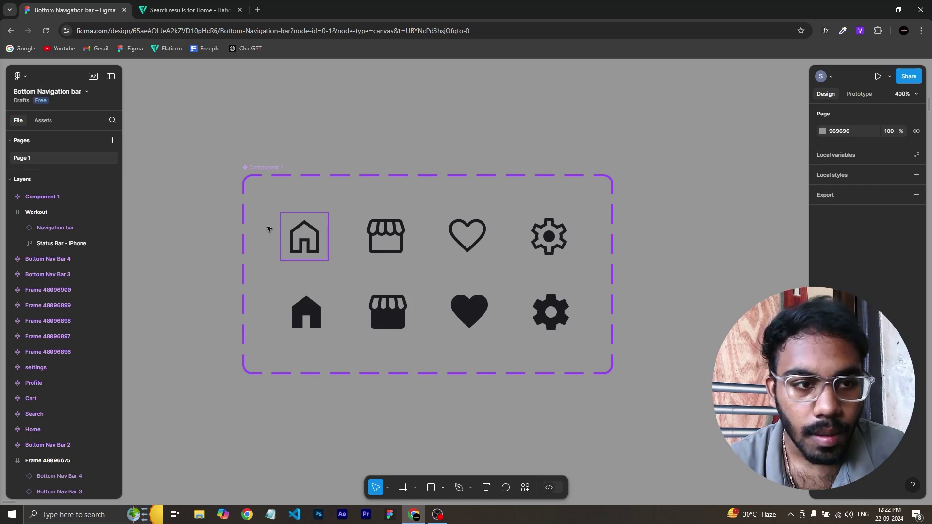
# - Insert an instance of the new icon component from the local assets and move it outside the component set, beyond its upper-right corner
pyautogui.click(42, 122)
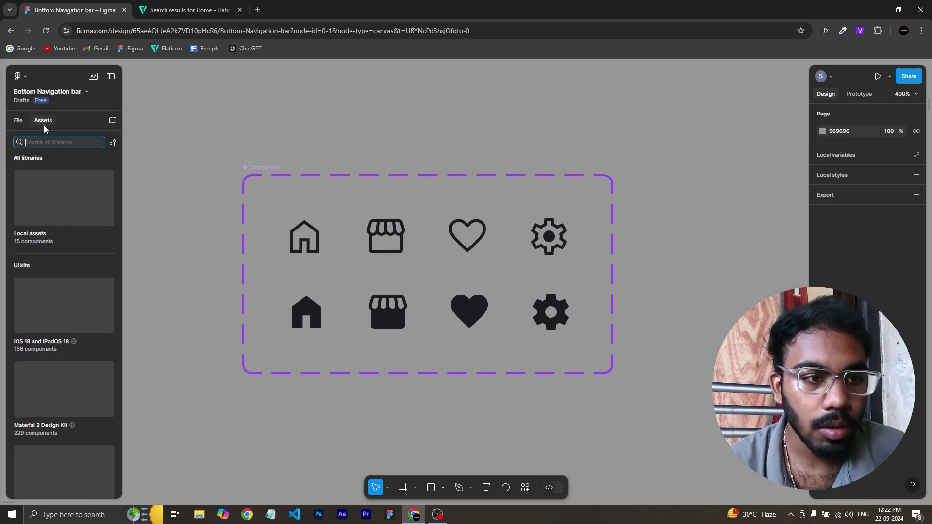
pyautogui.click(56, 184)
pyautogui.click(90, 269)
pyautogui.click(89, 277)
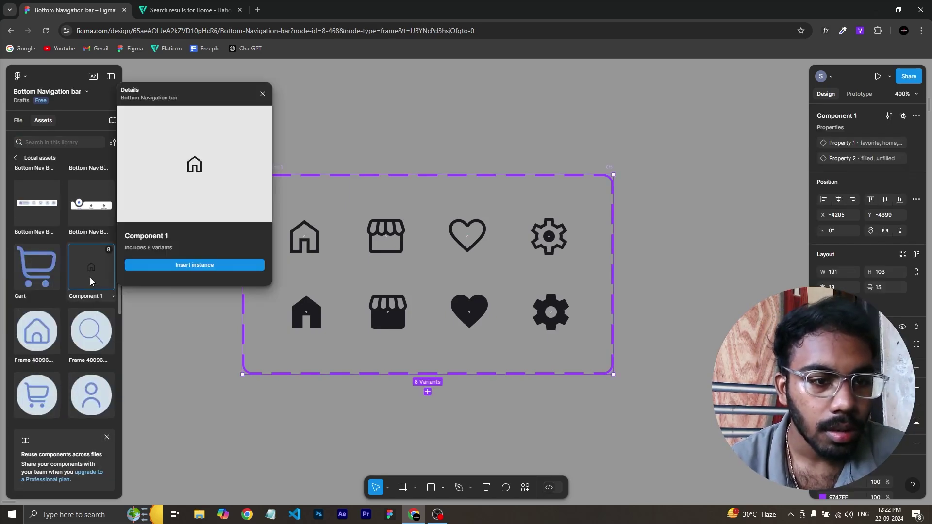
pyautogui.click(199, 267)
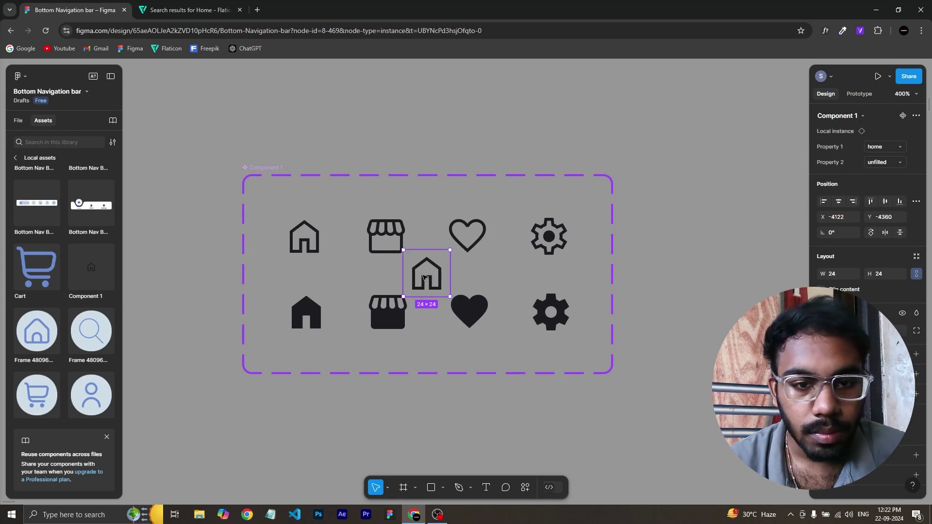
pyautogui.moveTo(428, 272); pyautogui.dragTo(669, 148)
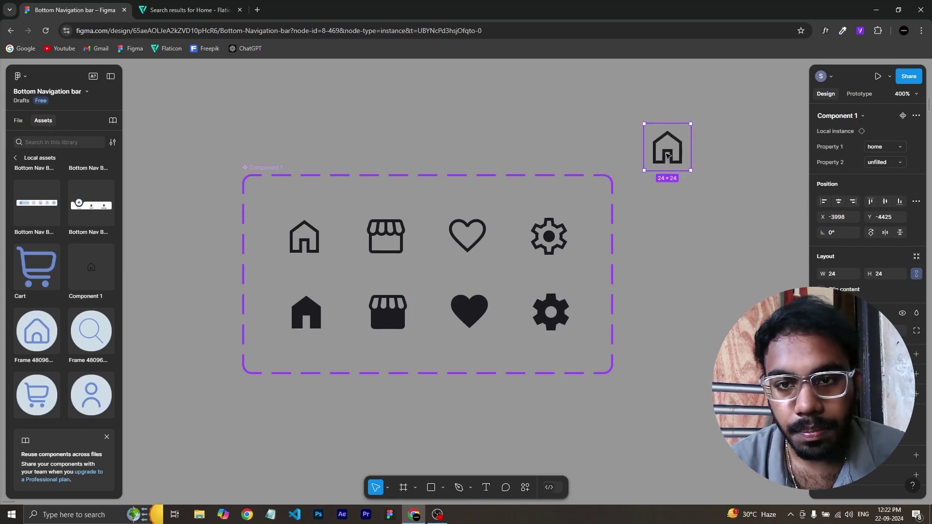
pyautogui.click(681, 262)
pyautogui.click(667, 148)
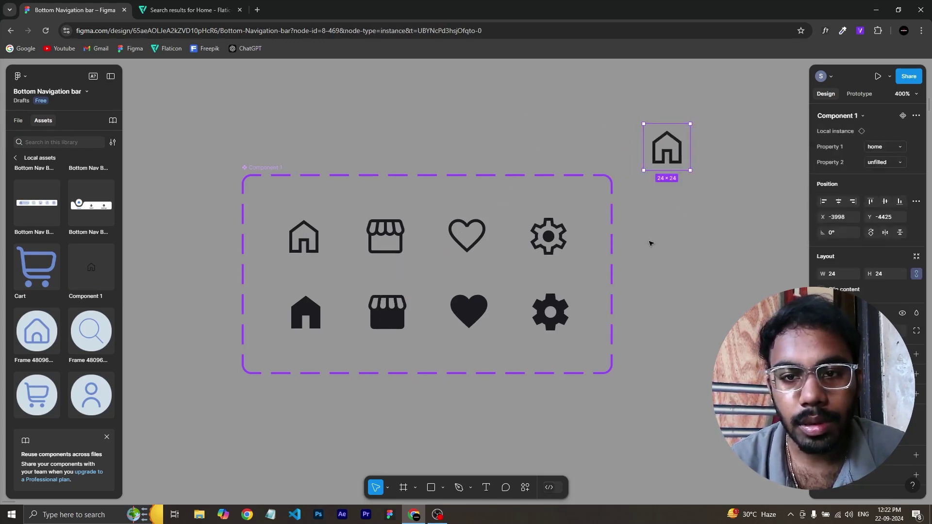
# - Move the home icon instance farther from the component set and duplicate it into a horizontal row of four
pyautogui.hscroll(5, 651, 243)
pyautogui.hscroll(3, 651, 243)
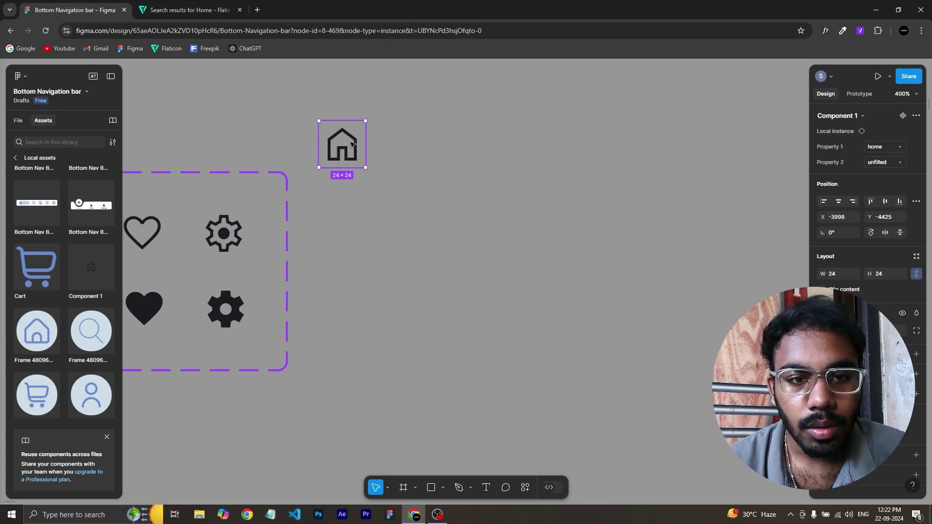
pyautogui.moveTo(350, 145); pyautogui.dragTo(380, 159)
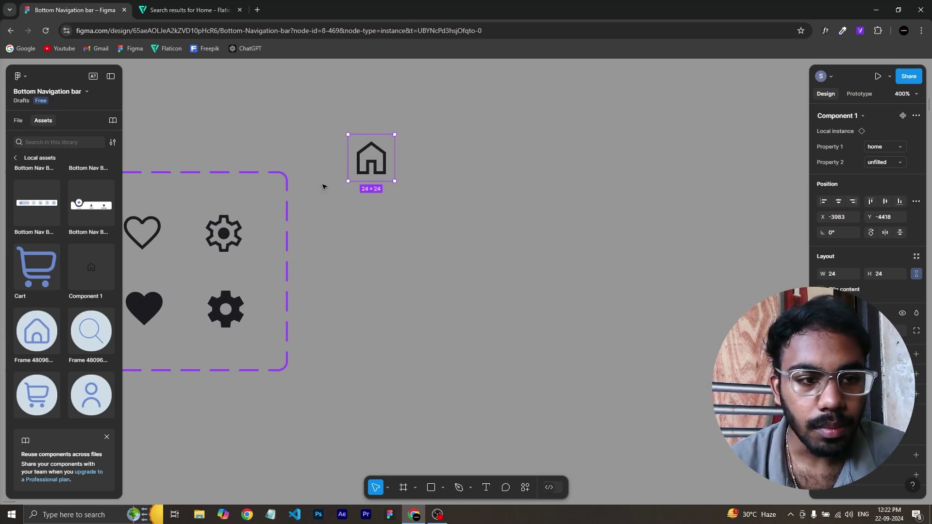
pyautogui.moveTo(371, 161); pyautogui.dragTo(649, 154)
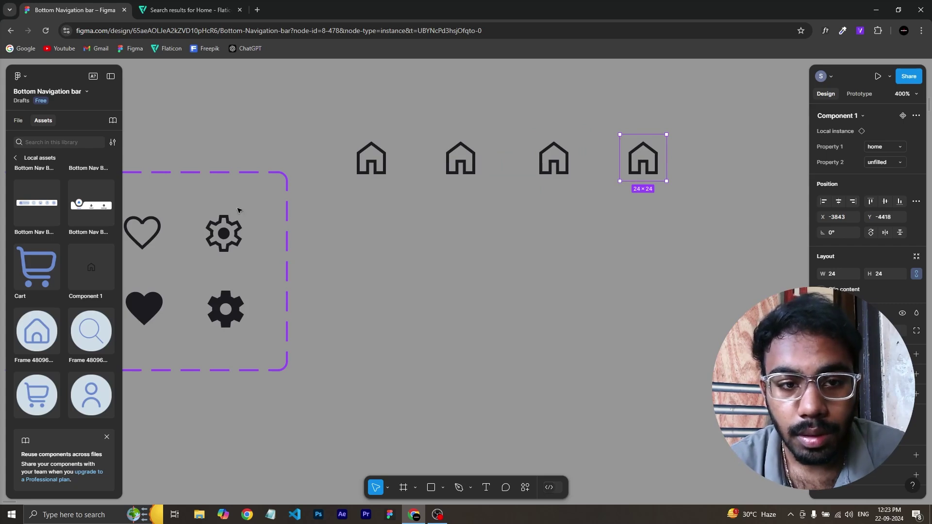
# - Set Property 2 of the first home icon in the row to filled
pyautogui.click(368, 163)
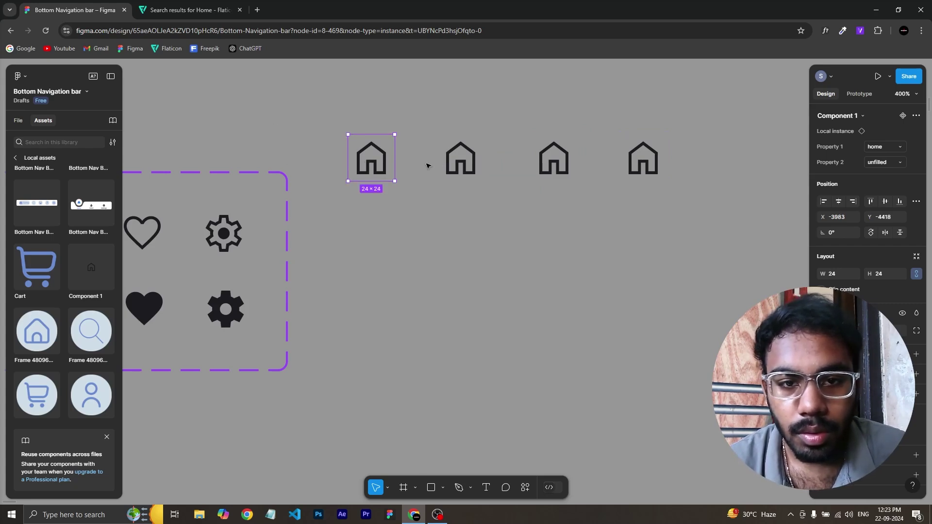
pyautogui.click(475, 164)
pyautogui.click(371, 160)
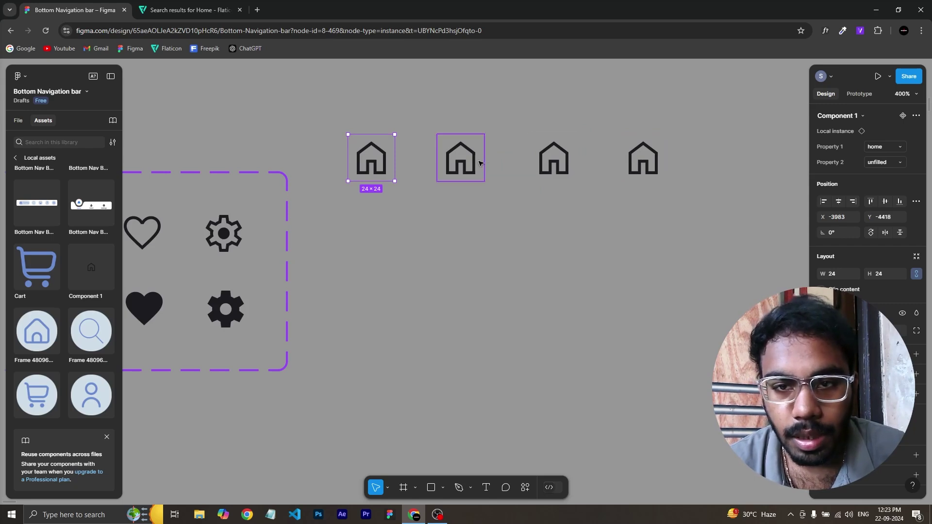
pyautogui.click(887, 162)
pyautogui.click(871, 149)
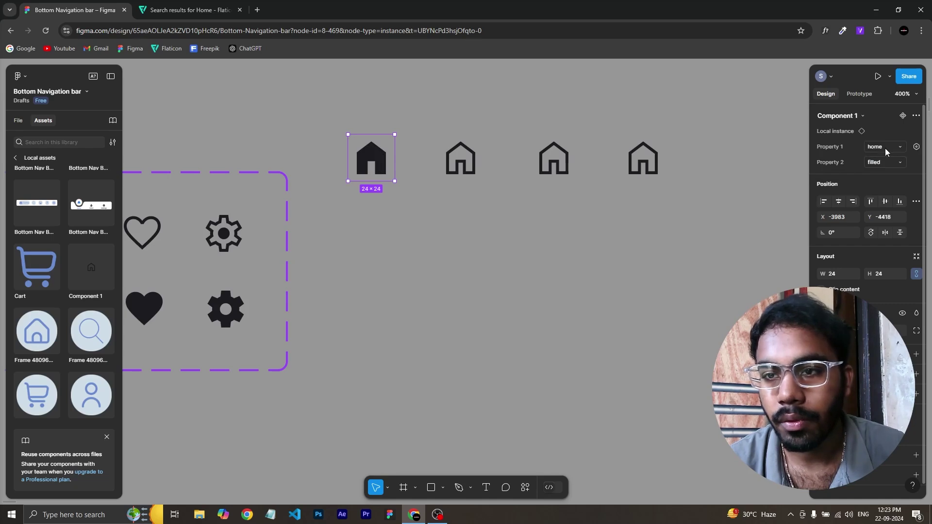
# - Try the settings option for Property 1 on the first icon, and switch it back to home
pyautogui.click(886, 148)
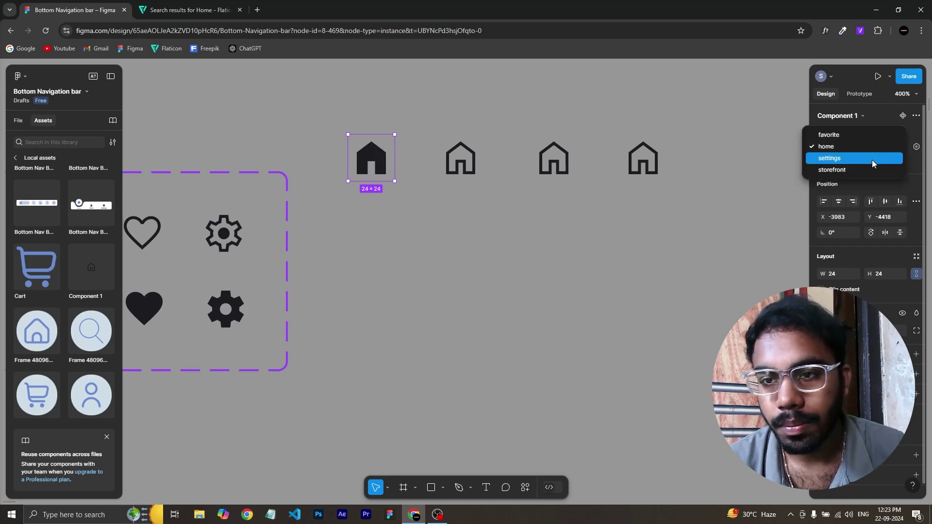
pyautogui.click(871, 159)
pyautogui.click(888, 147)
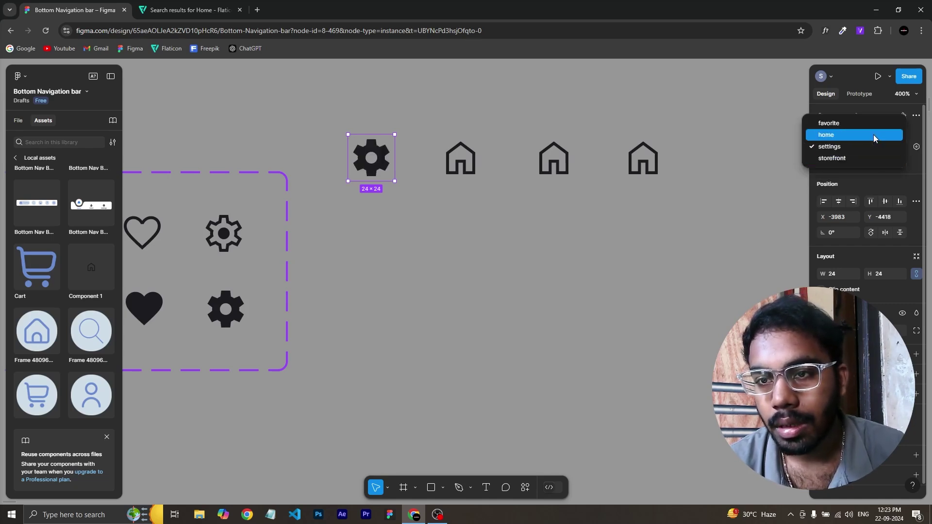
pyautogui.click(873, 135)
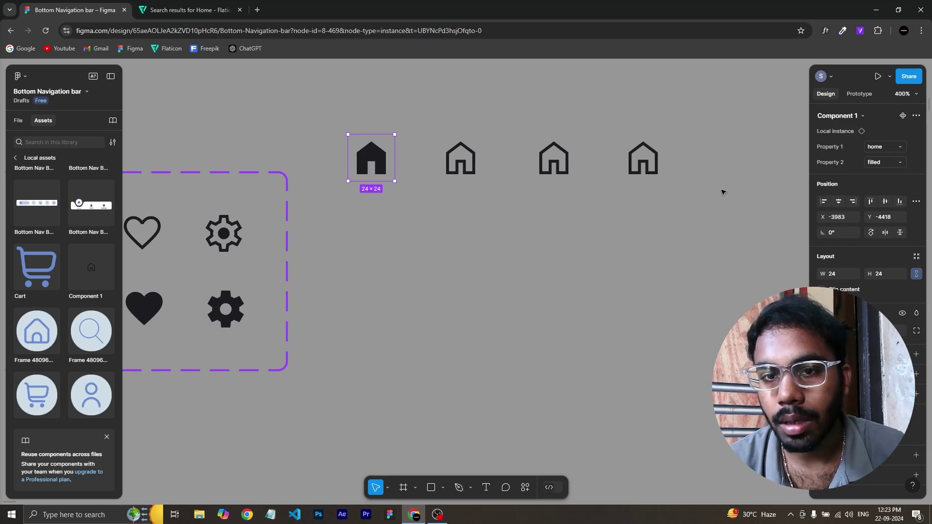
# - Try settings and favorite for Property 1 on the second icon in the row, and set it to storefront
pyautogui.click(473, 158)
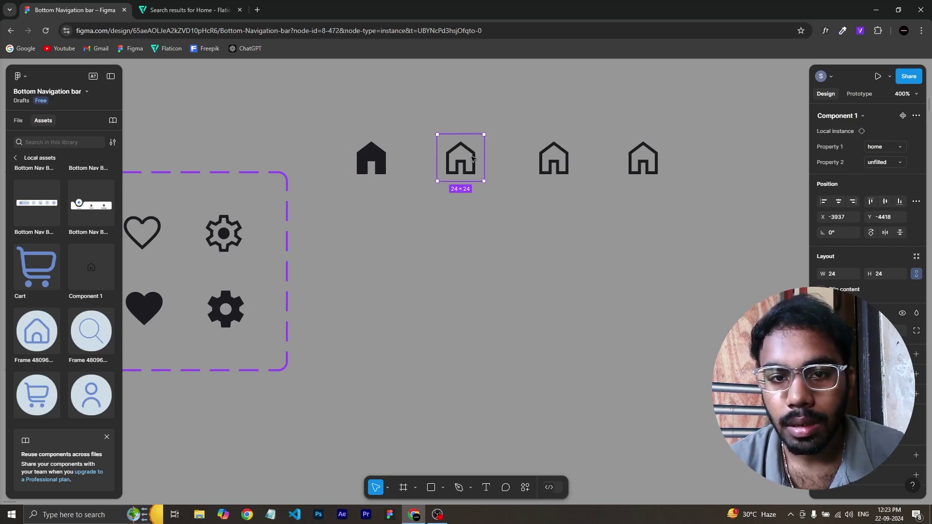
pyautogui.click(883, 147)
pyautogui.click(876, 160)
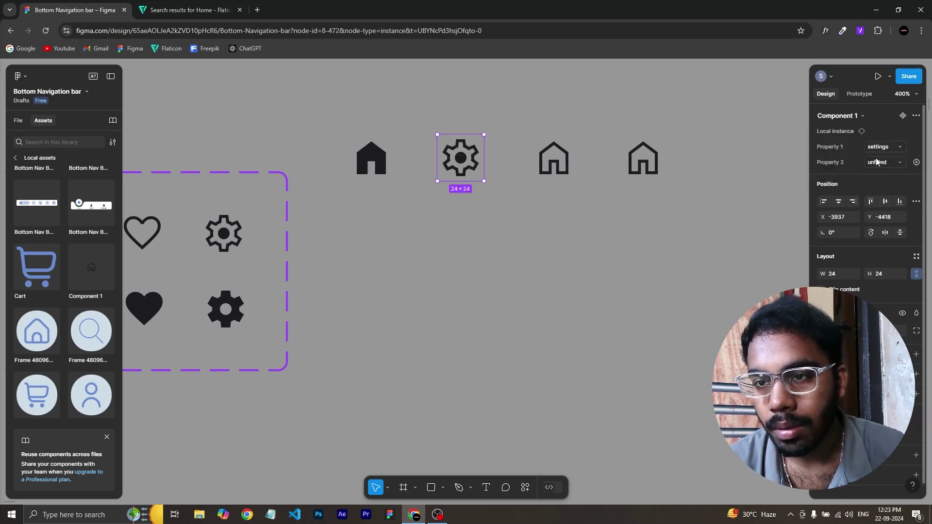
pyautogui.click(879, 147)
pyautogui.click(866, 126)
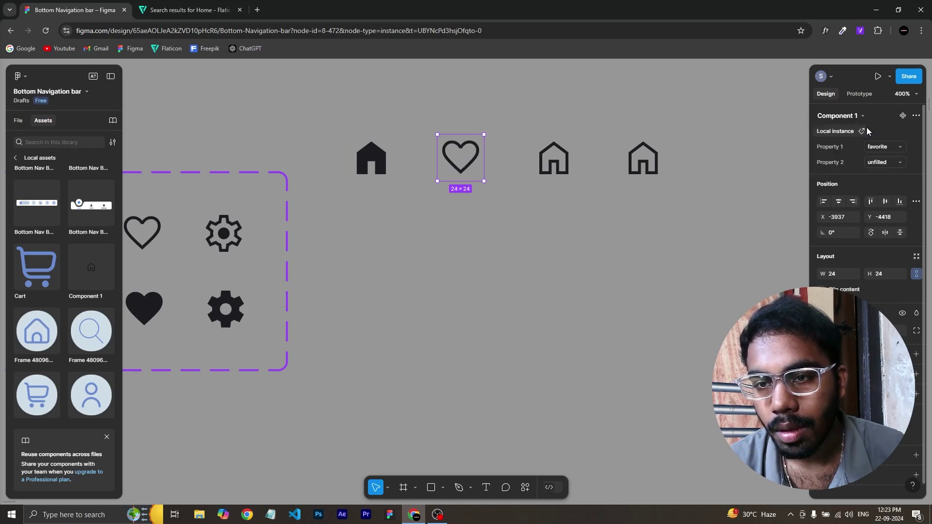
pyautogui.click(887, 148)
pyautogui.click(867, 173)
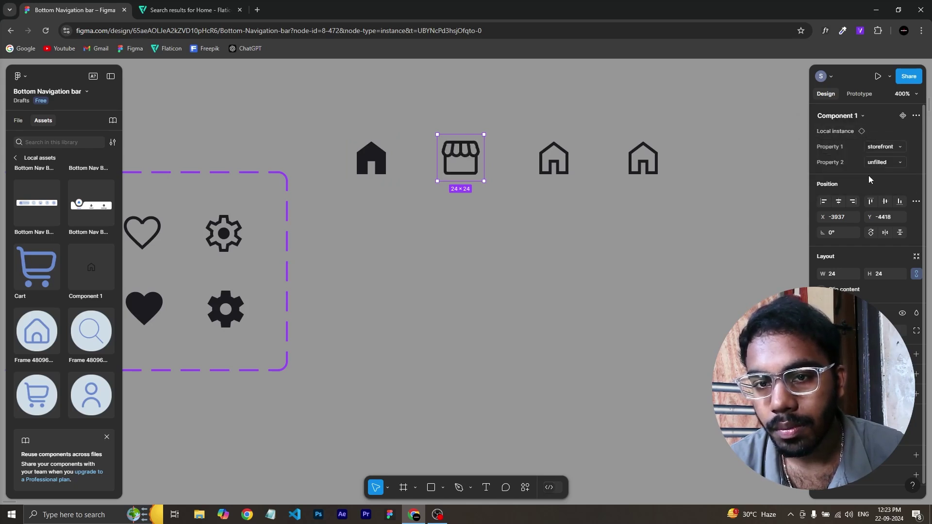
# - Set Property 1 of the third icon in the row to favorite and of the fourth icon to settings
pyautogui.click(563, 165)
pyautogui.click(882, 148)
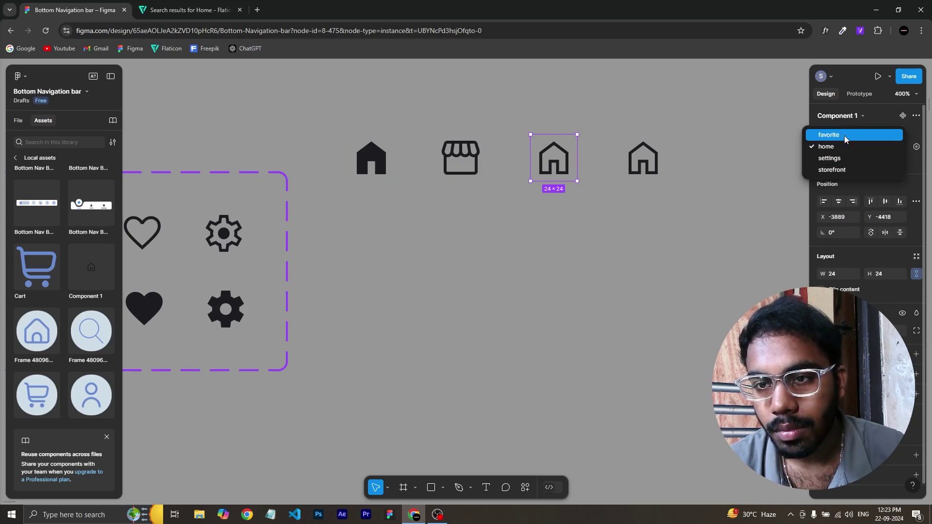
pyautogui.click(847, 135)
pyautogui.click(637, 165)
pyautogui.click(885, 148)
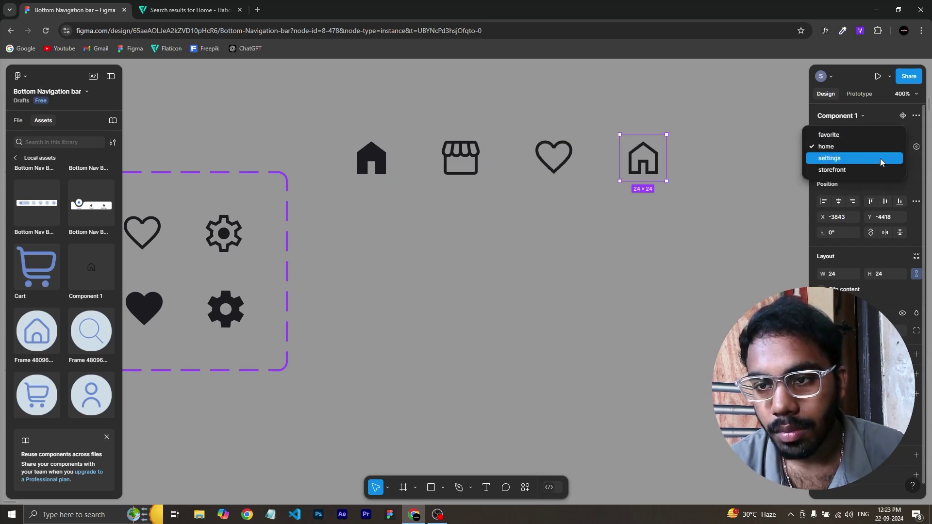
pyautogui.click(870, 160)
pyautogui.click(683, 226)
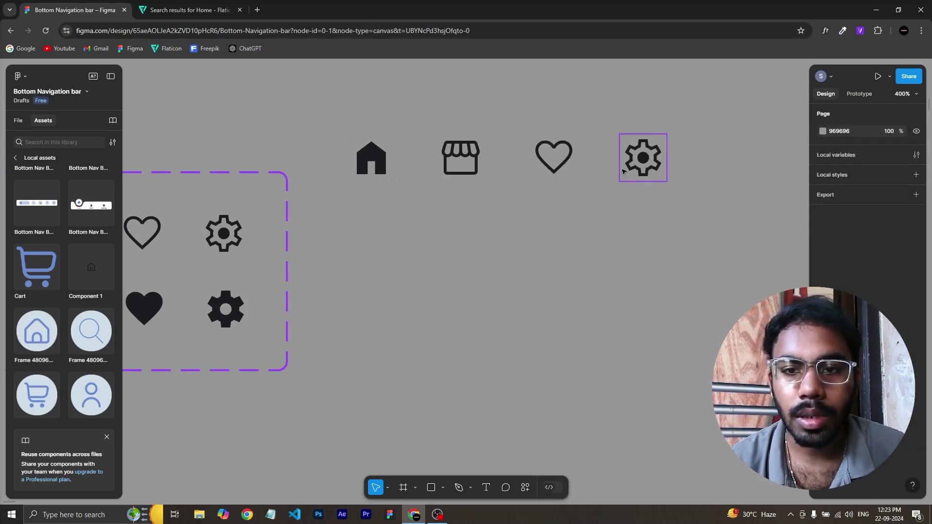
# - Set Property 2 of the first home icon in the row to unfilled
pyautogui.click(373, 161)
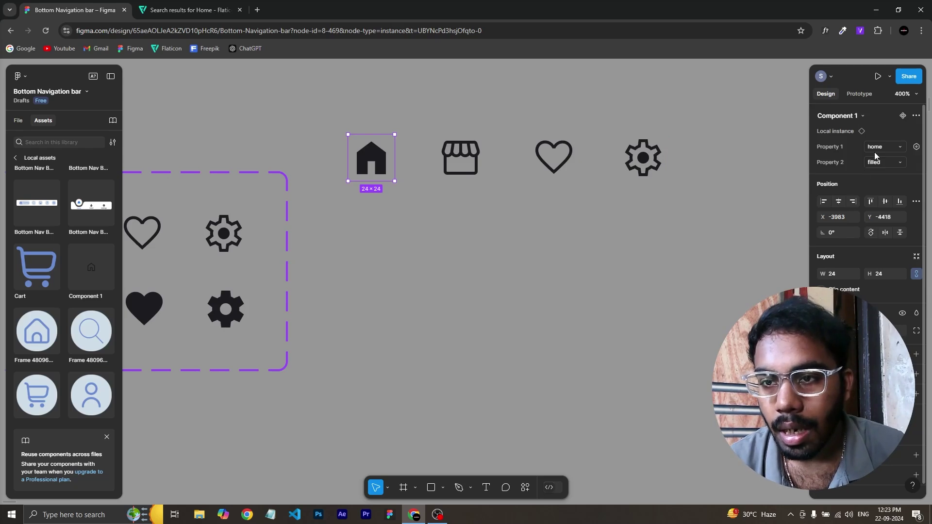
pyautogui.click(878, 147)
pyautogui.click(859, 147)
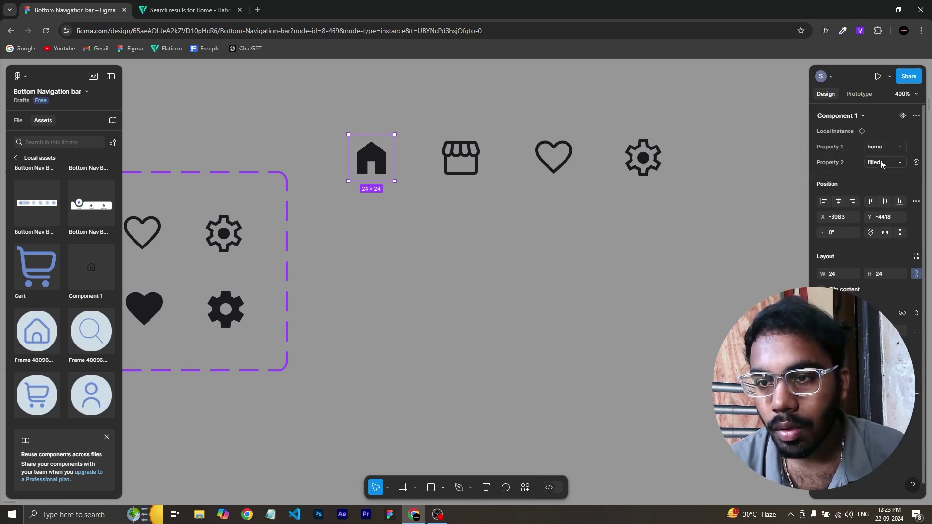
pyautogui.click(882, 162)
pyautogui.click(872, 181)
pyautogui.click(563, 239)
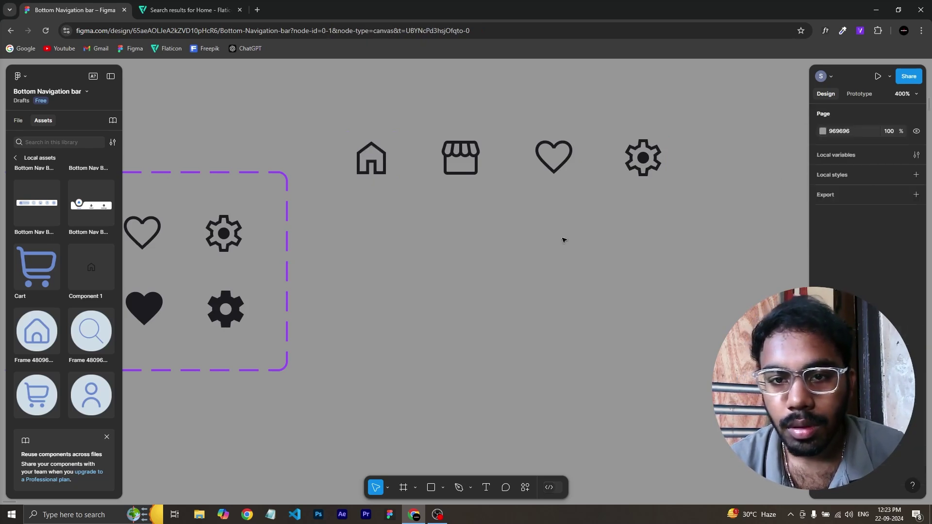
# - Wrap the four icons in an auto layout frame and place a 24 × 24 circle at the start of the frame
pyautogui.moveTo(309, 125); pyautogui.dragTo(664, 202)
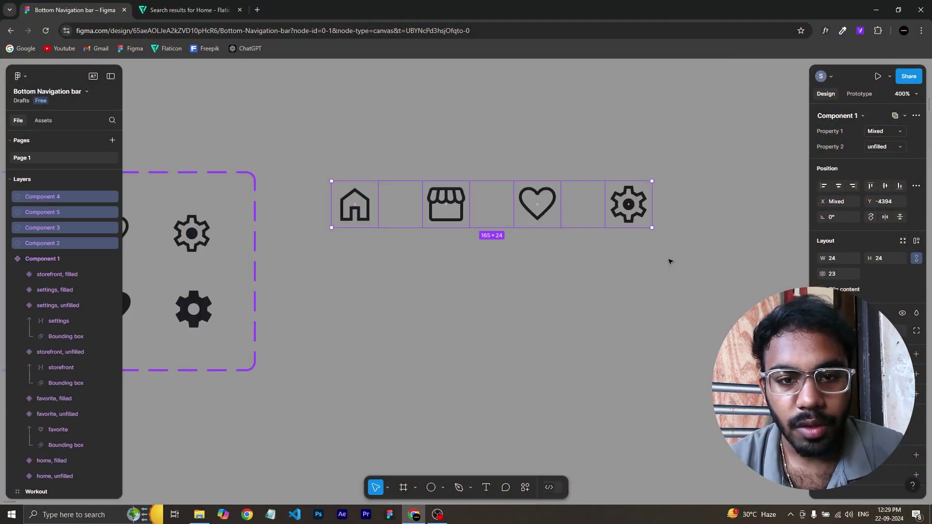
pyautogui.hotkey('shift', 'a')
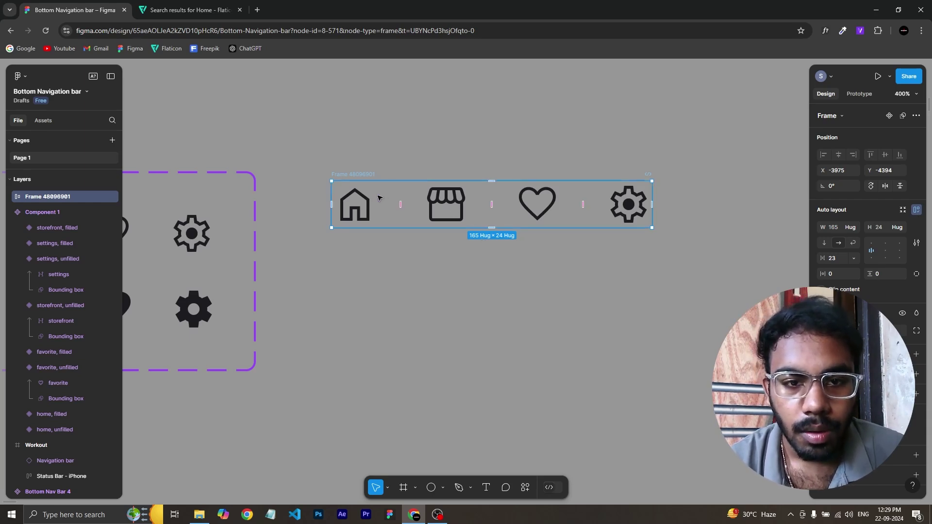
pyautogui.press('o')
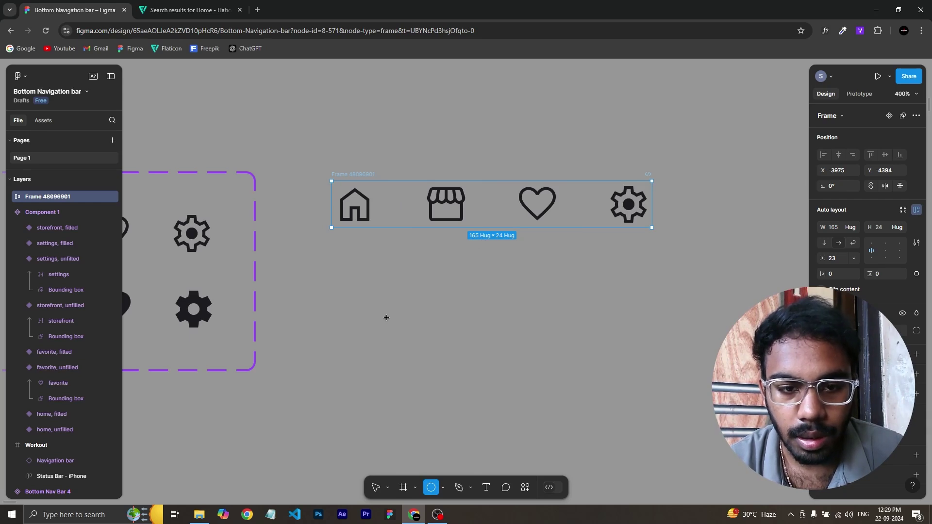
pyautogui.moveTo(386, 318)
pyautogui.mouseDown()
pyautogui.moveTo(437, 375)
pyautogui.moveTo(421, 365)
pyautogui.moveTo(364, 262)
pyautogui.moveTo(354, 202)
pyautogui.moveTo(367, 257)
pyautogui.moveTo(354, 221)
pyautogui.mouseUp()
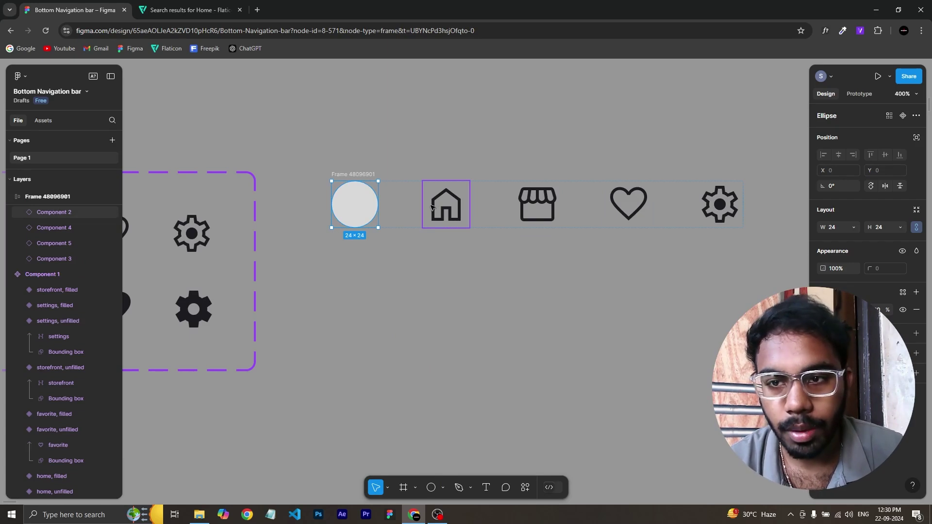
# - Give the circle absolute position within the auto layout frame and send it behind the home icon
pyautogui.click(916, 139)
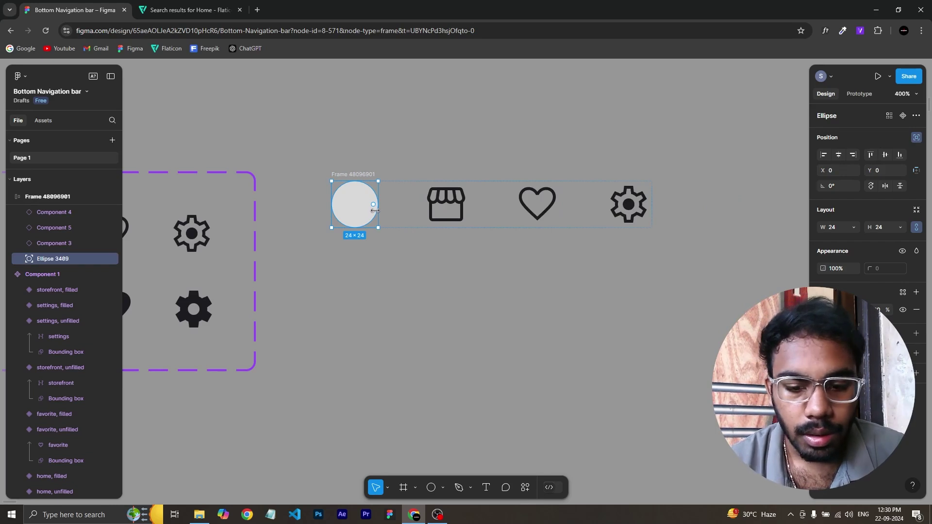
pyautogui.hotkey('ctrl', '[')
pyautogui.hotkey('ctrl', '[')
pyautogui.hotkey('ctrl', '[')
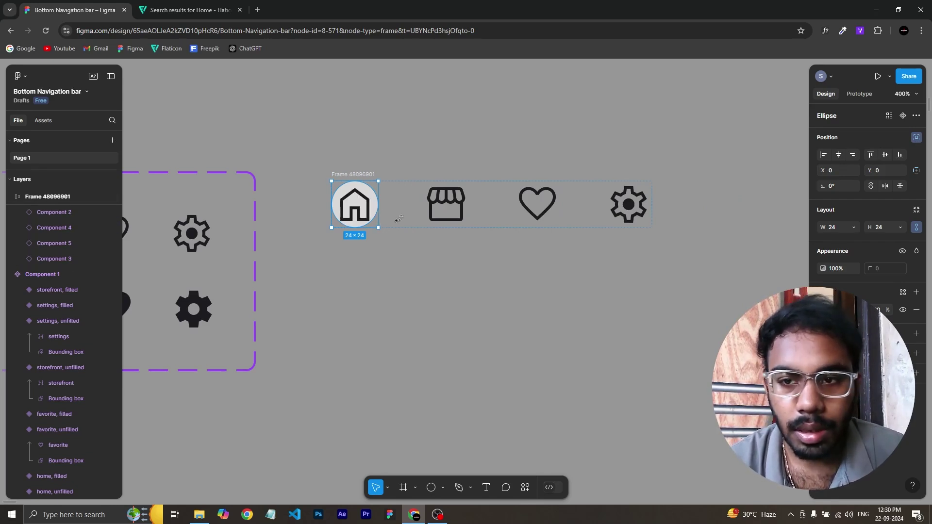
# - Resize the circle behind the home icon to 28 × 28
pyautogui.click(842, 228)
pyautogui.write('28')
pyautogui.press('Return')
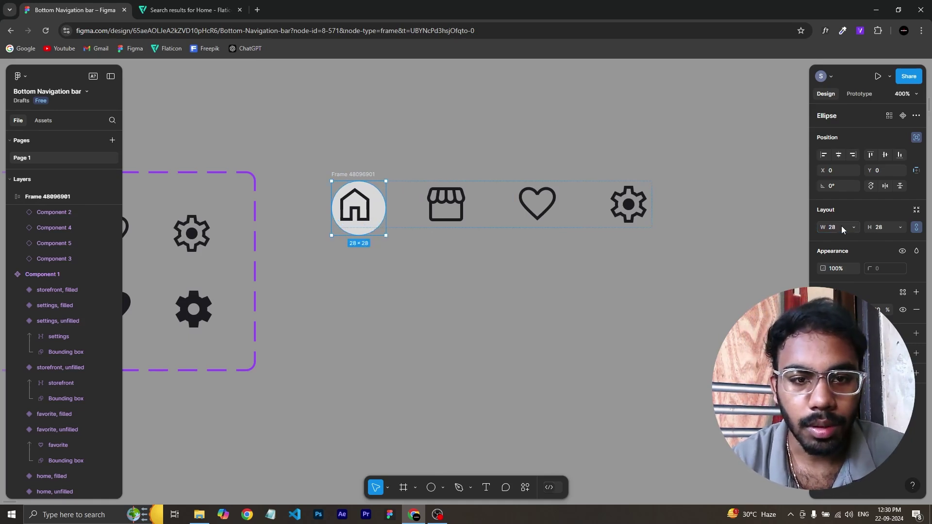
# - Set the icon frame's horizontal and vertical padding to 15
pyautogui.press('Escape')
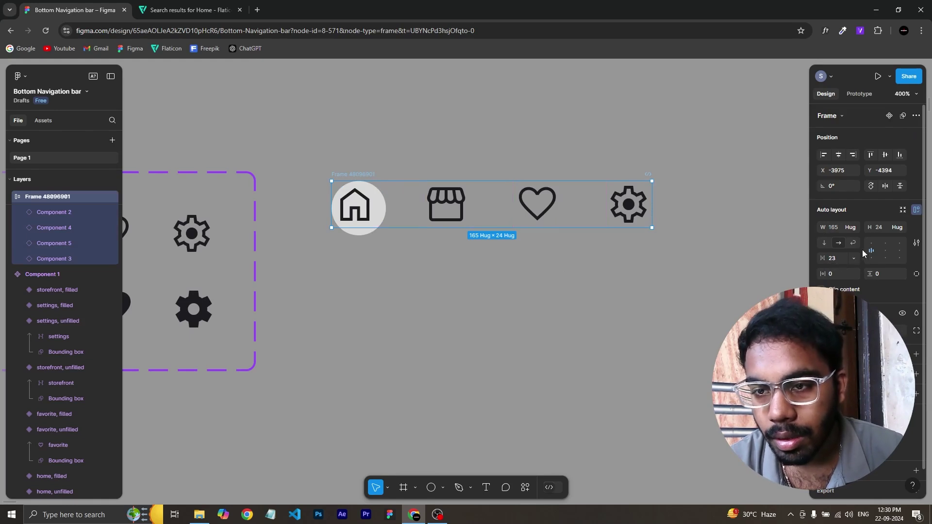
pyautogui.moveTo(825, 274); pyautogui.dragTo(829, 274)
pyautogui.click(837, 275)
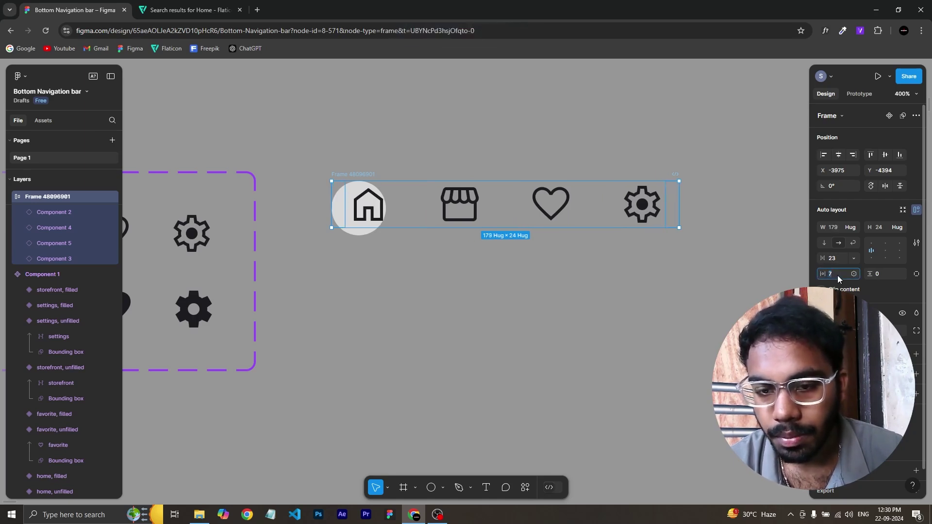
pyautogui.write('15')
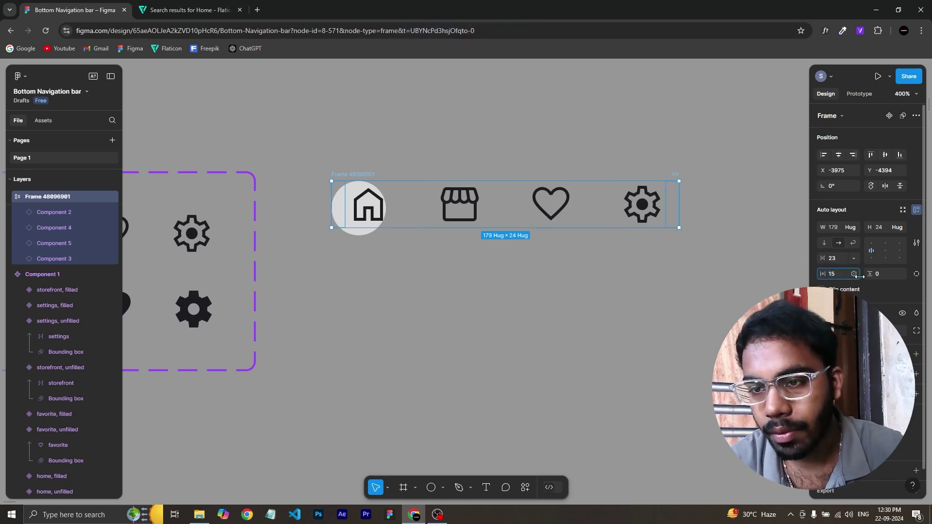
pyautogui.click(882, 277)
pyautogui.write('15')
pyautogui.press('Return')
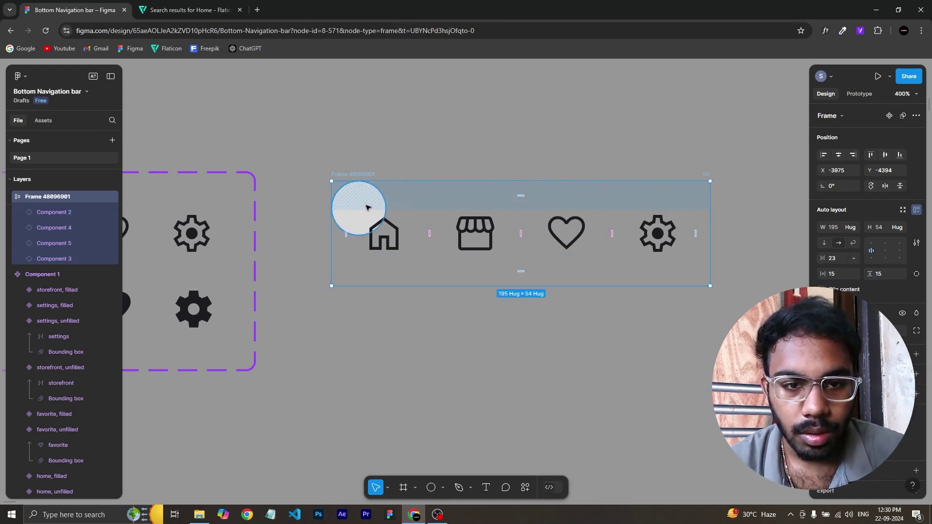
# - Move the circle so it is centred behind the home icon
pyautogui.click(71, 213)
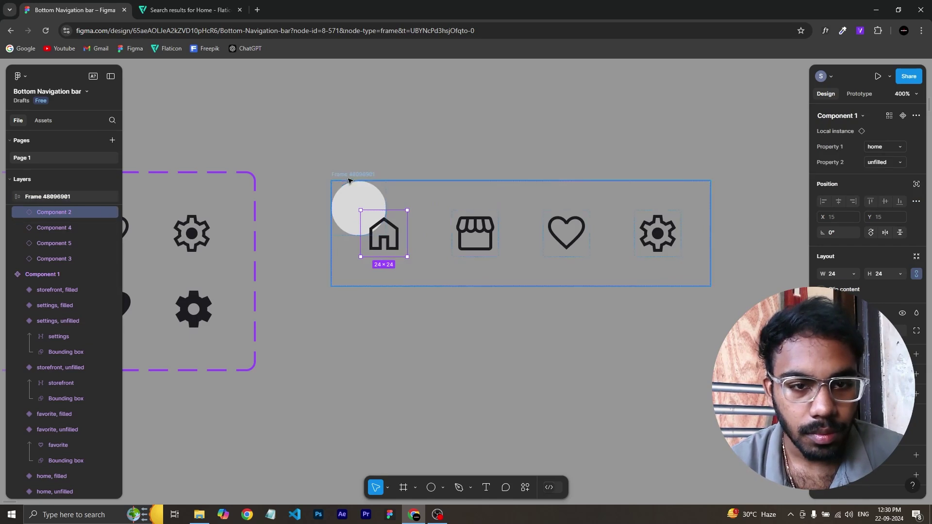
pyautogui.click(351, 195)
pyautogui.moveTo(351, 196); pyautogui.dragTo(375, 220)
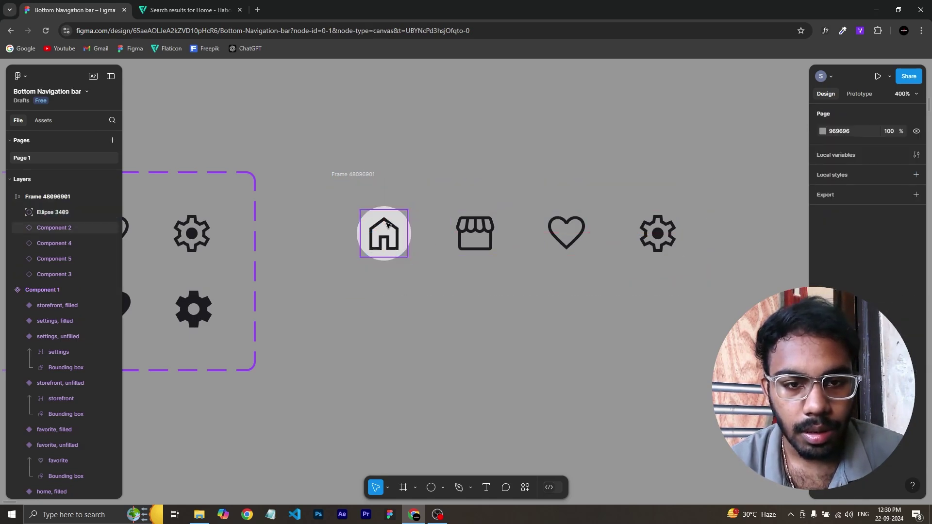
# - Set Property 2 of the home icon on the circle to filled
pyautogui.click(384, 241)
pyautogui.click(881, 162)
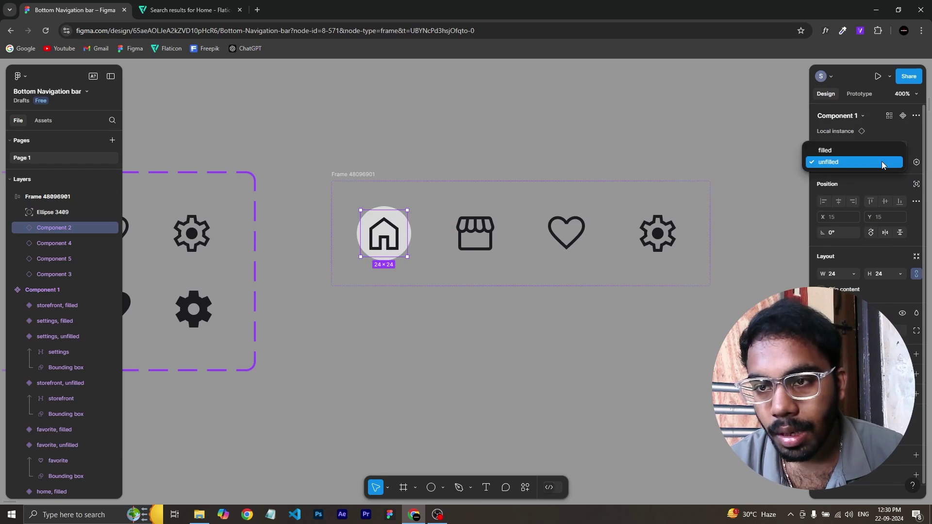
pyautogui.click(883, 150)
pyautogui.click(570, 313)
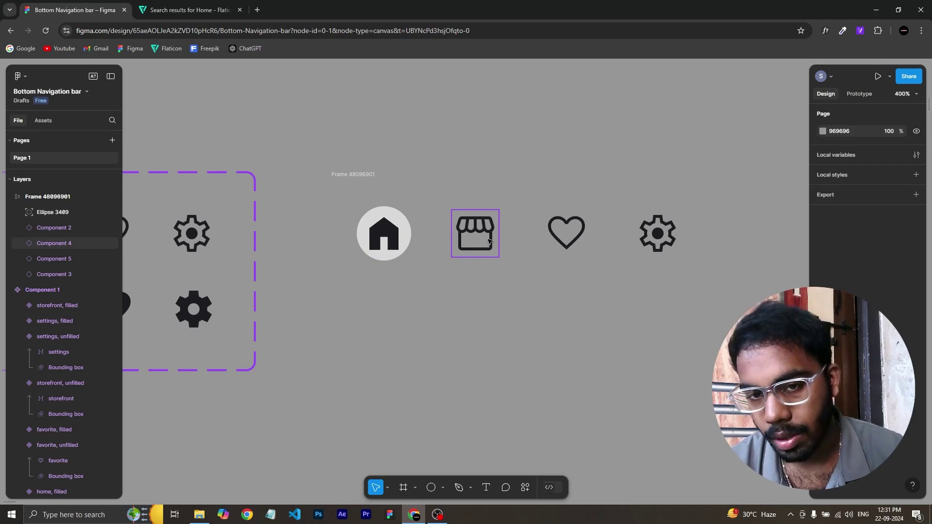
# - Turn the icon frame into a component and move it slightly upward on the canvas
pyautogui.click(364, 184)
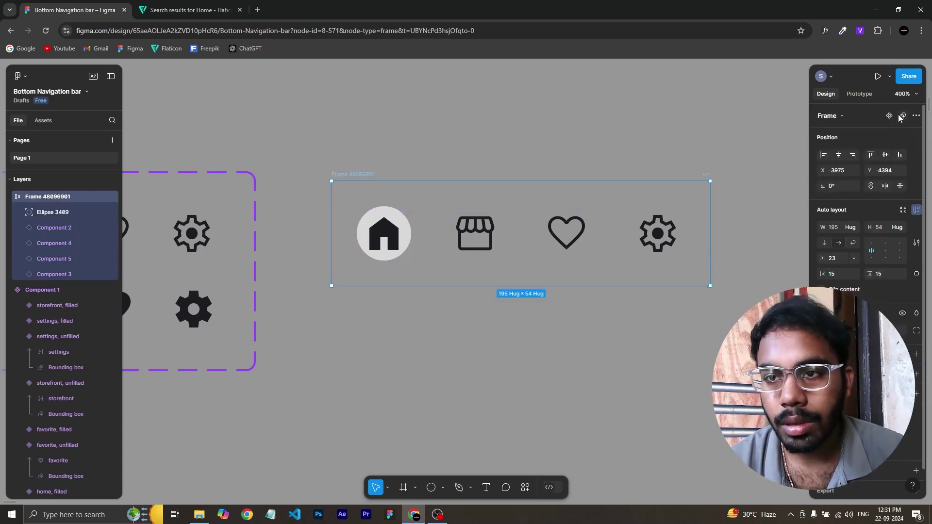
pyautogui.click(916, 117)
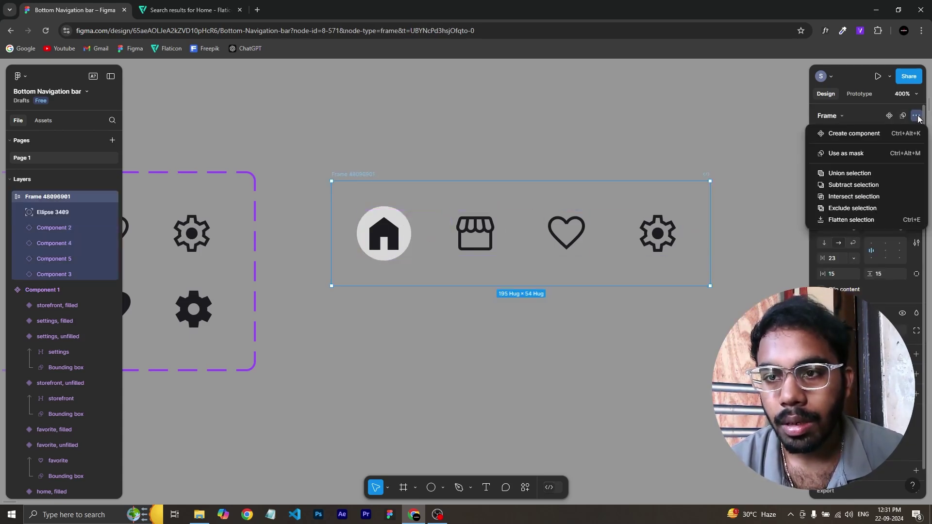
pyautogui.click(865, 138)
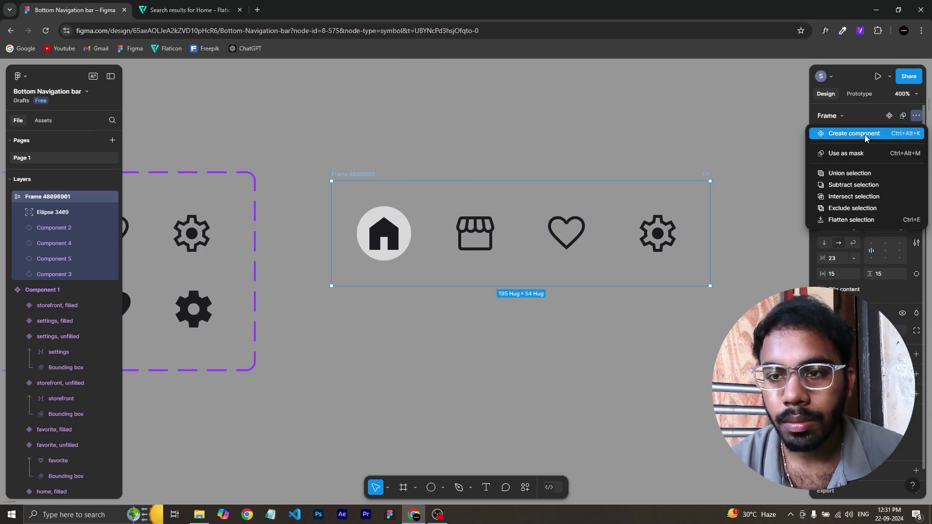
pyautogui.click(447, 343)
pyautogui.moveTo(374, 184); pyautogui.dragTo(360, 149)
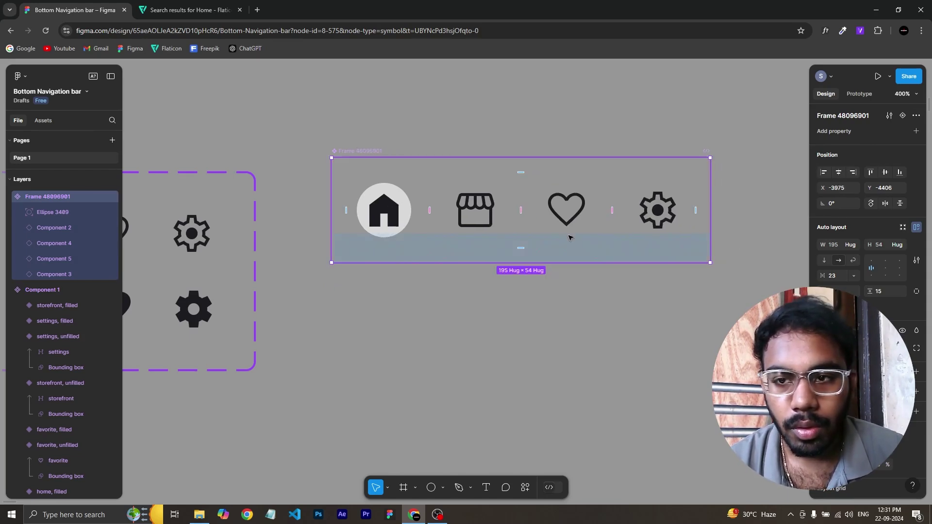
# - Add three variants to the navigation bar component so the set holds four stacked rows
pyautogui.click(902, 117)
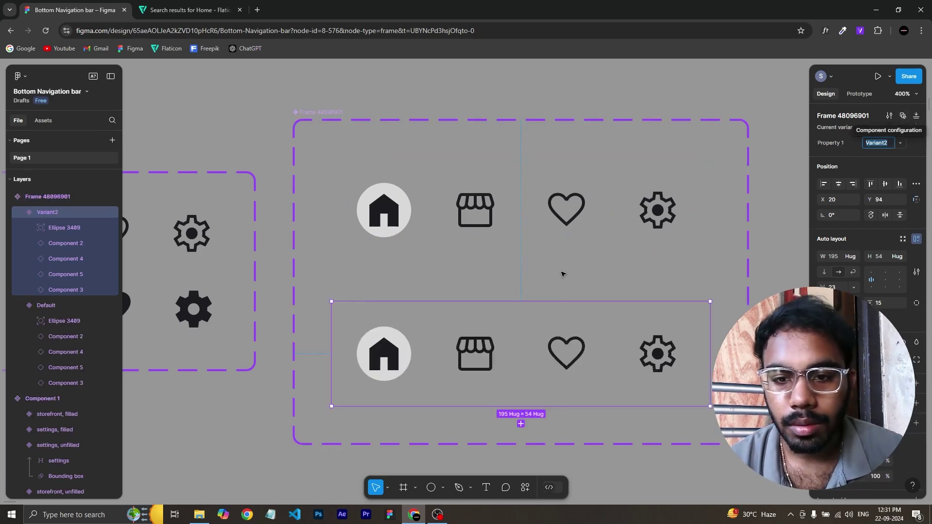
pyautogui.press('-')
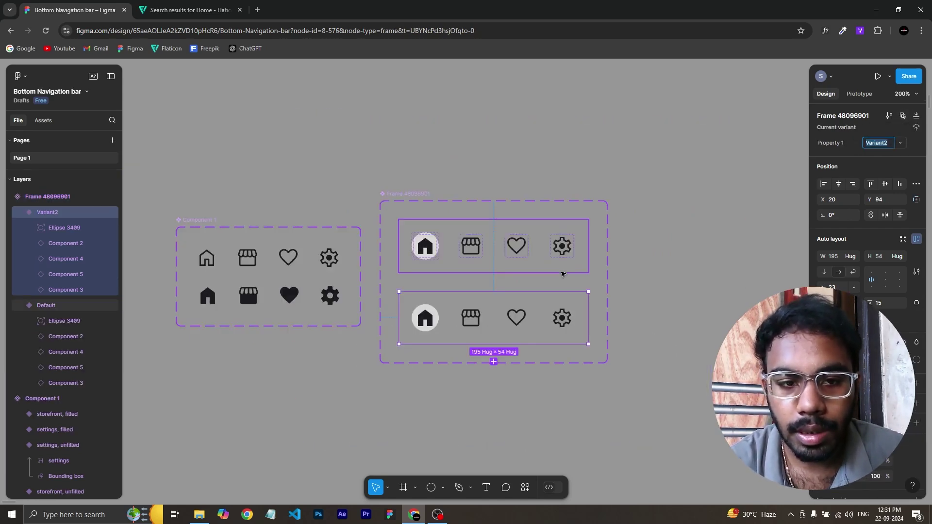
pyautogui.scroll(-3, 562, 273)
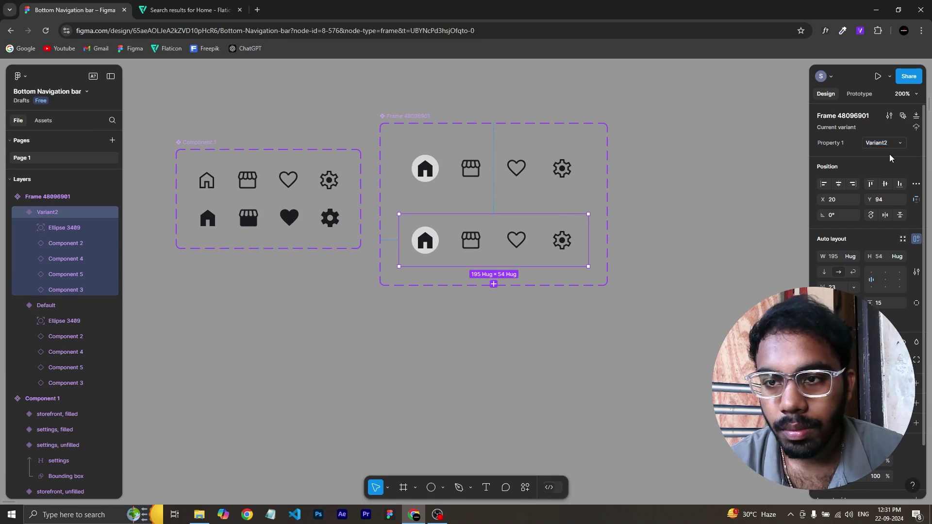
pyautogui.click(512, 261)
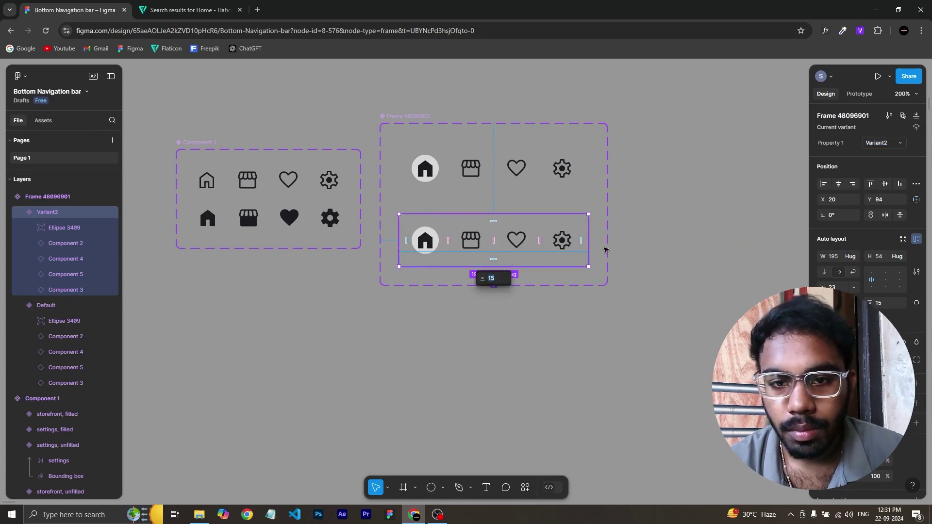
pyautogui.click(722, 241)
pyautogui.click(495, 264)
pyautogui.click(493, 285)
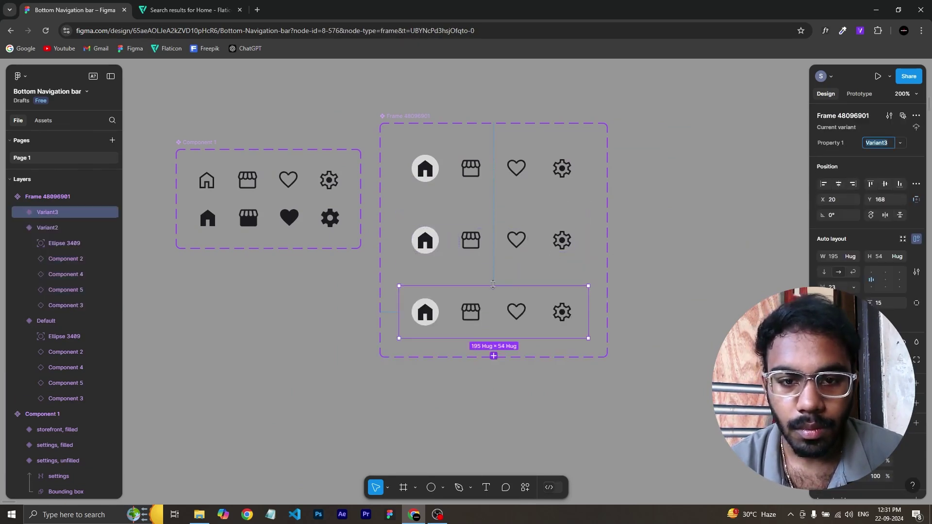
pyautogui.click(492, 364)
pyautogui.click(494, 356)
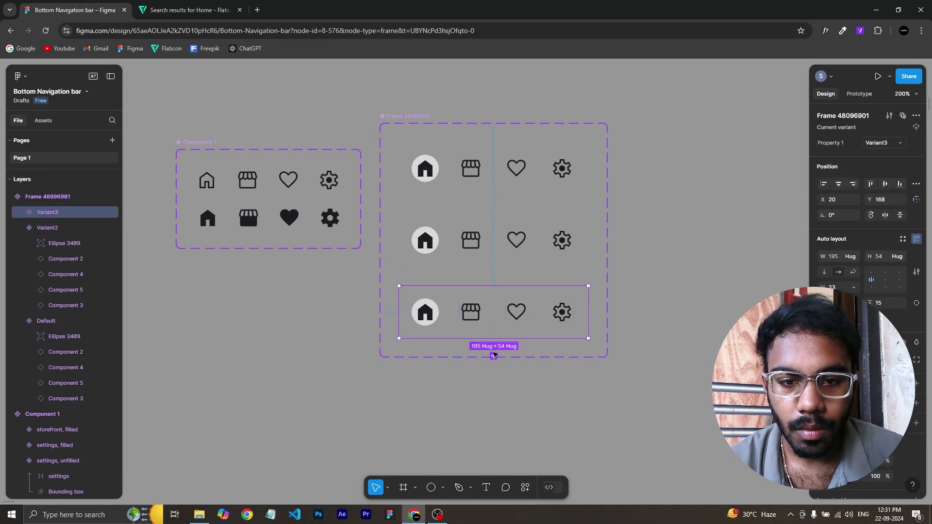
pyautogui.click(494, 356)
pyautogui.click(615, 335)
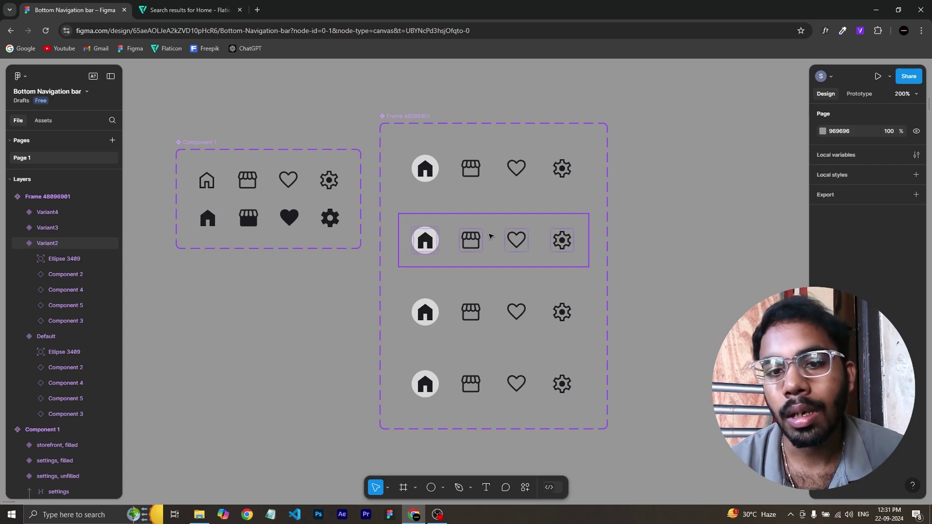
# - Set Property 2 of the home icon in the second variant row to unfilled
pyautogui.click(452, 246)
pyautogui.doubleClick(427, 248)
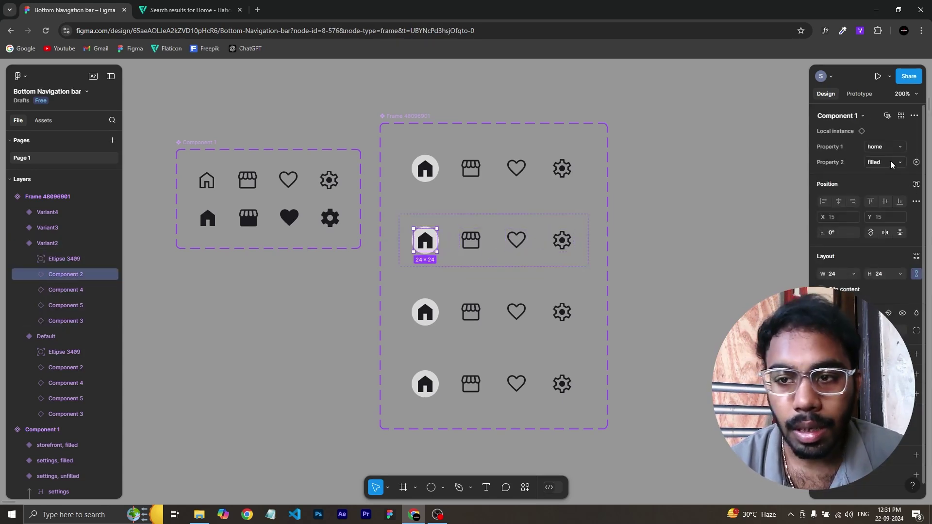
pyautogui.click(886, 147)
pyautogui.click(885, 147)
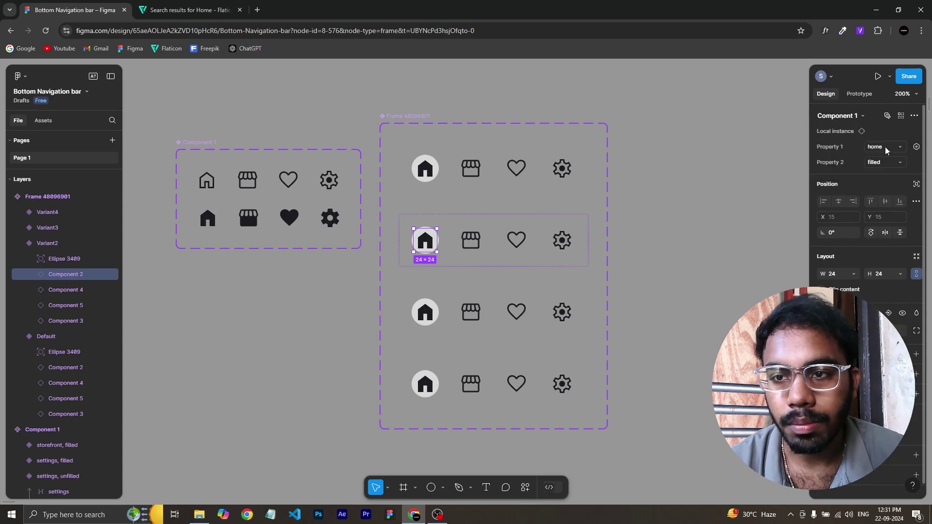
pyautogui.click(884, 147)
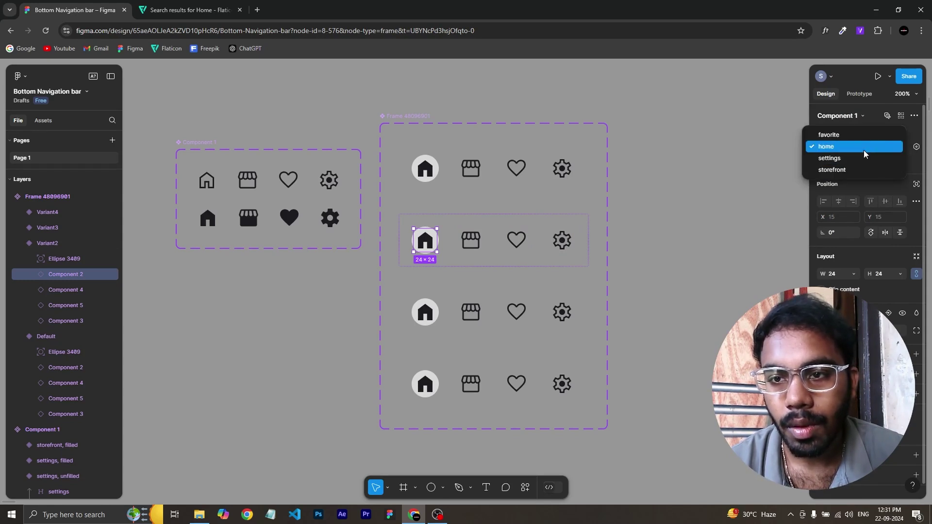
pyautogui.click(864, 149)
pyautogui.click(880, 161)
pyautogui.click(860, 174)
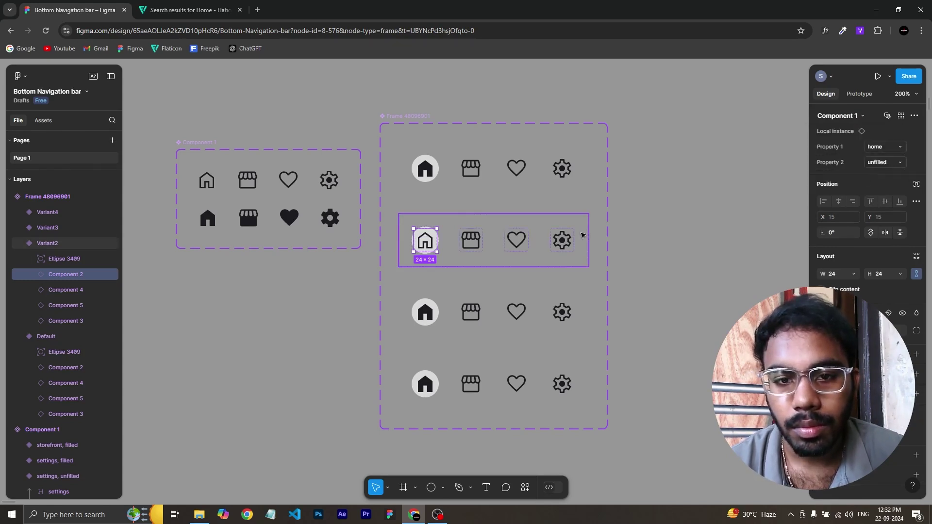
# - Set Property 2 of the storefront icon in the second variant row to filled
pyautogui.click(469, 243)
pyautogui.click(873, 162)
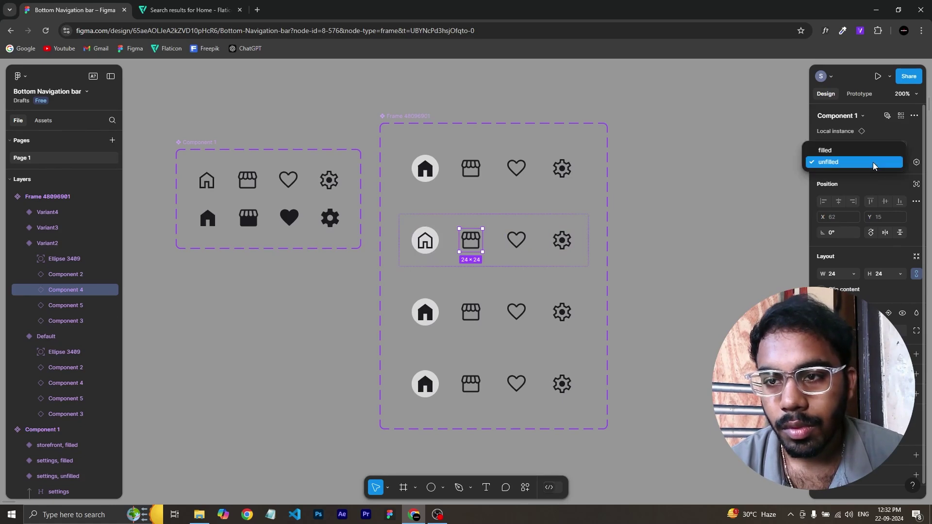
pyautogui.click(869, 153)
# - Set Property 2 to filled for the heart icon in the third row and the settings icon in the fourth row
pyautogui.click(522, 308)
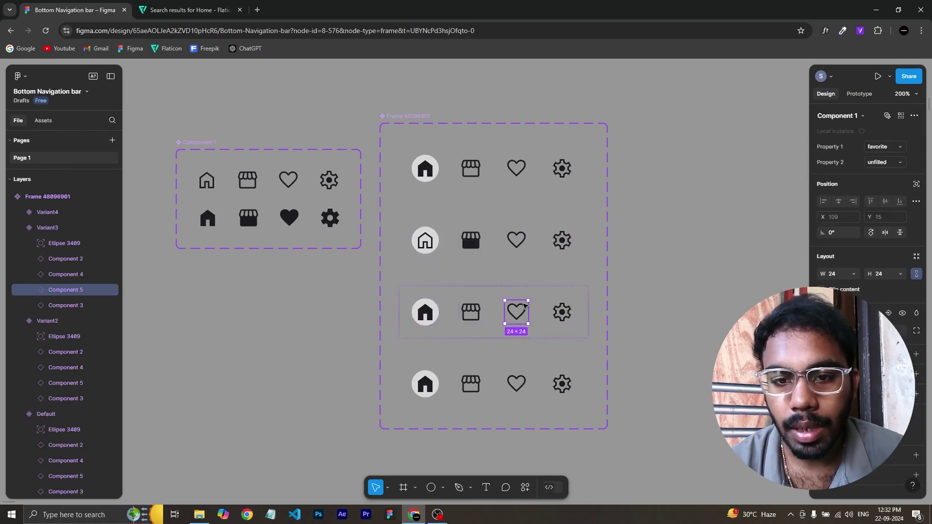
pyautogui.click(881, 165)
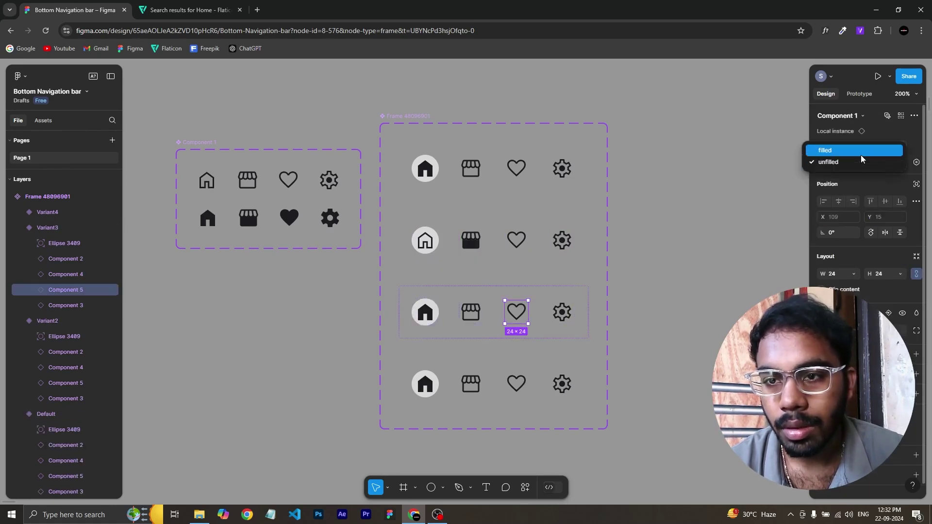
pyautogui.click(860, 155)
pyautogui.click(561, 383)
pyautogui.click(561, 383)
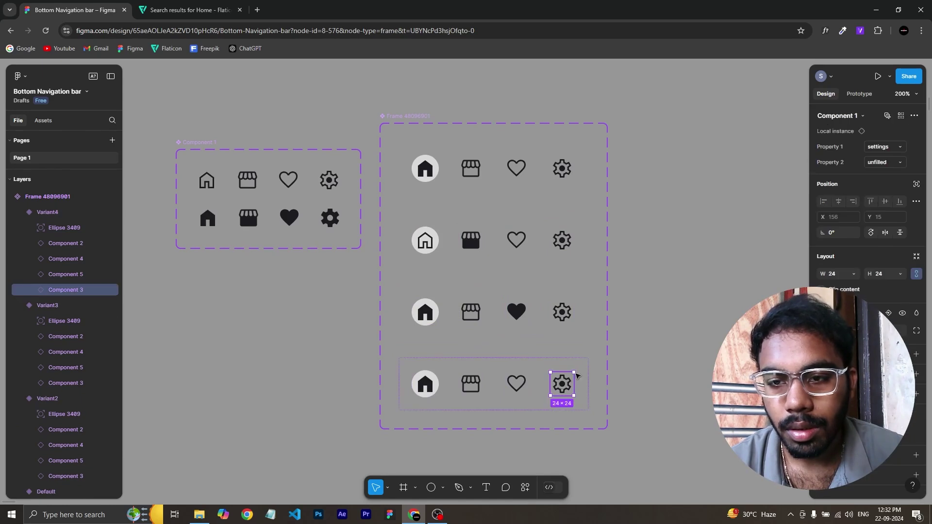
pyautogui.click(872, 168)
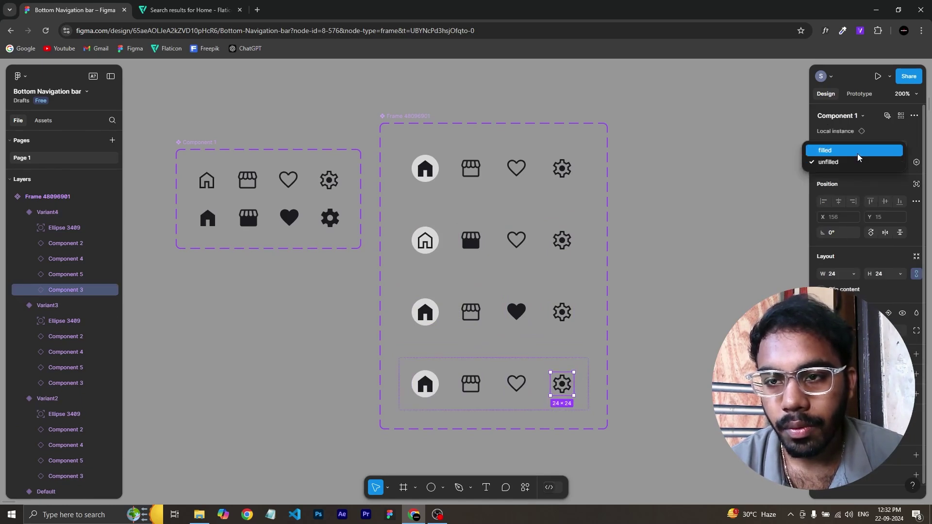
pyautogui.click(831, 151)
pyautogui.click(701, 283)
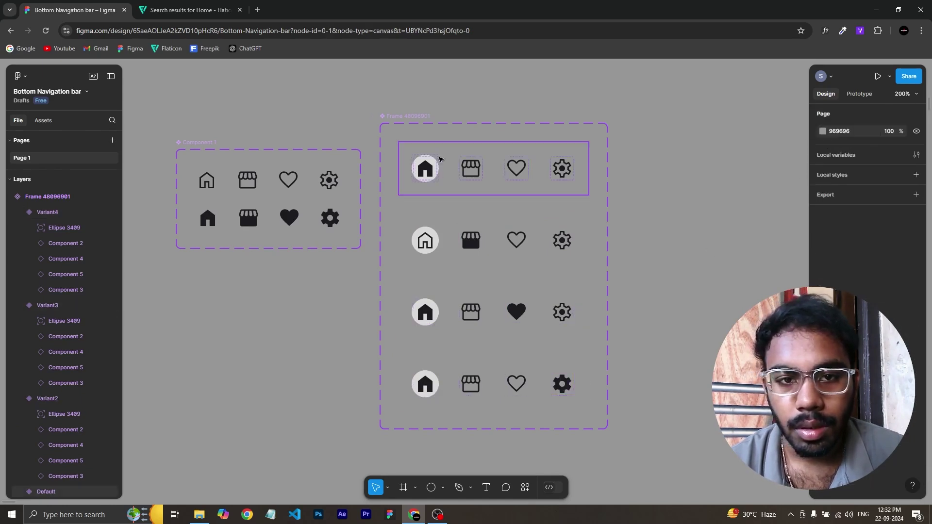
# - Move the second variant's circle horizontally so it sits behind the filled storefront icon
pyautogui.click(436, 240)
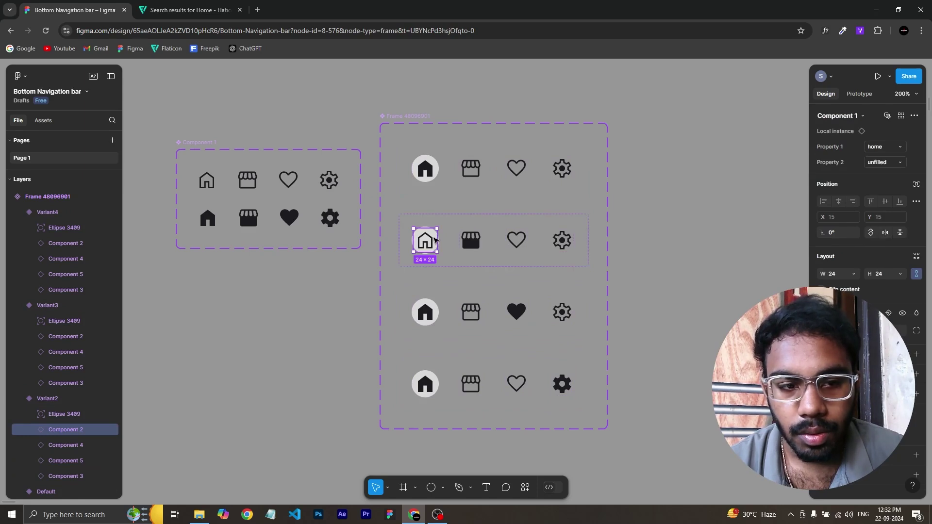
pyautogui.click(79, 414)
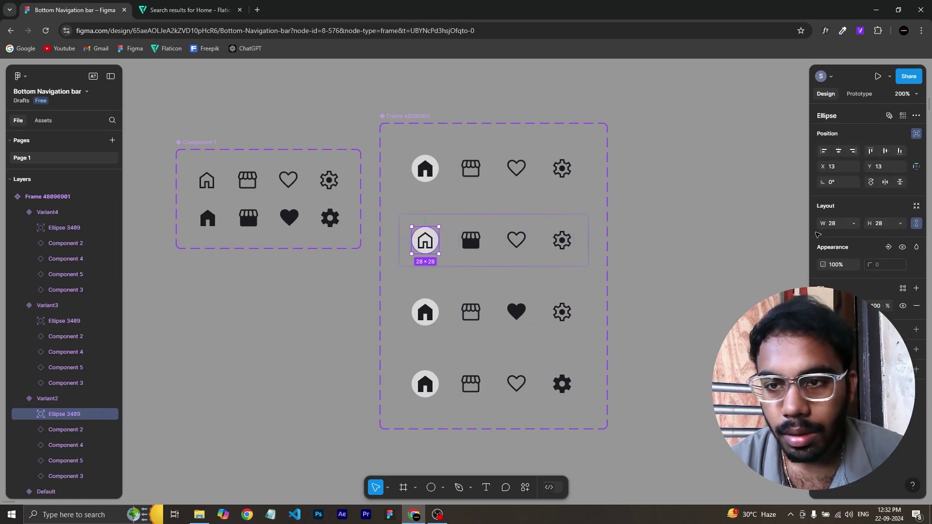
pyautogui.moveTo(824, 167); pyautogui.dragTo(868, 162)
# - Move the third variant's circle behind the heart at X 107, Y 12, and the fourth variant's circle behind the settings icon at X 154
pyautogui.click(424, 319)
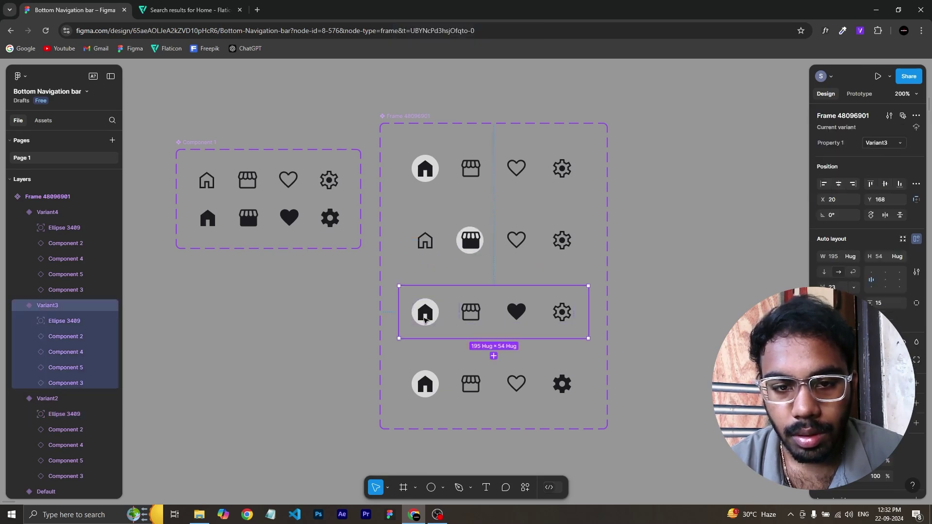
pyautogui.click(426, 318)
pyautogui.click(60, 321)
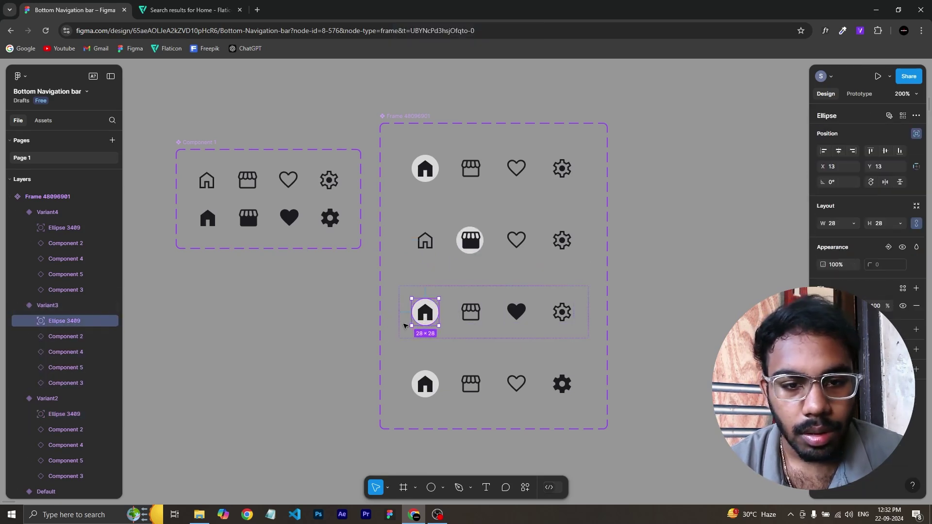
pyautogui.moveTo(822, 166); pyautogui.dragTo(917, 166)
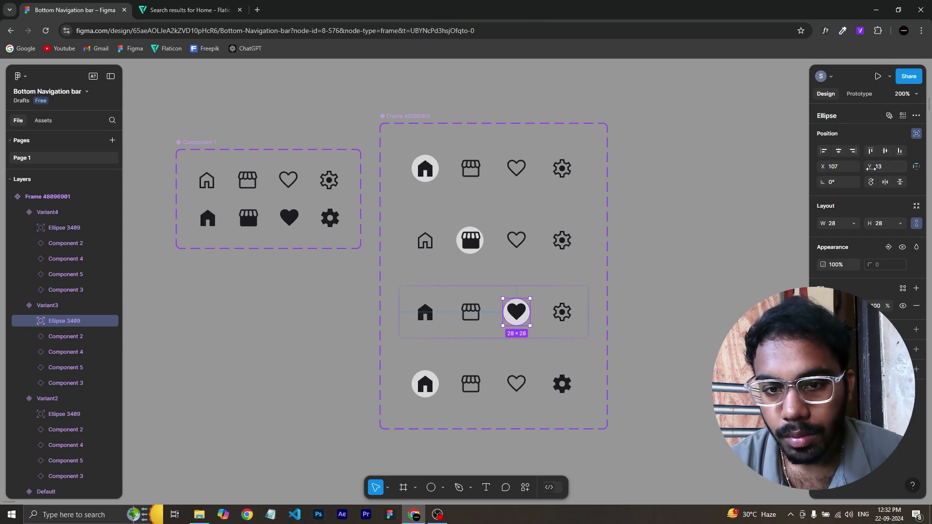
pyautogui.moveTo(870, 168); pyautogui.dragTo(870, 167)
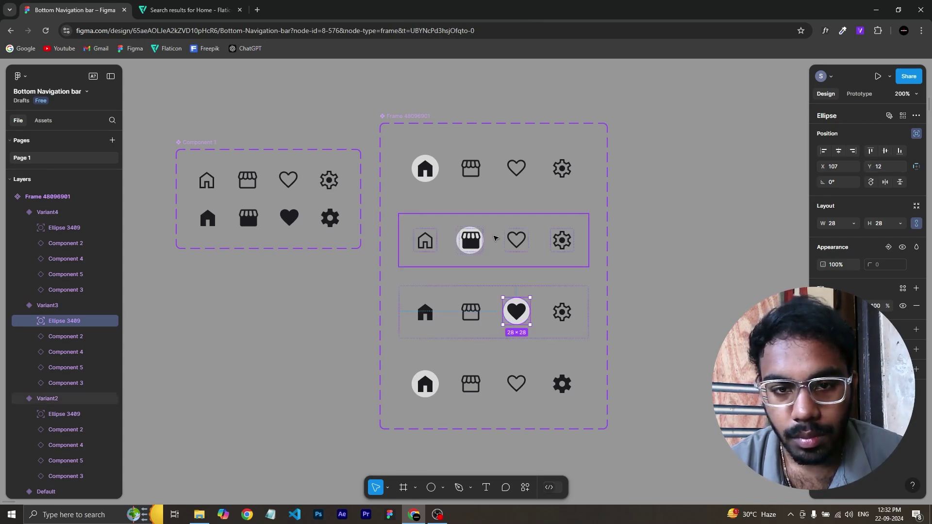
pyautogui.click(68, 228)
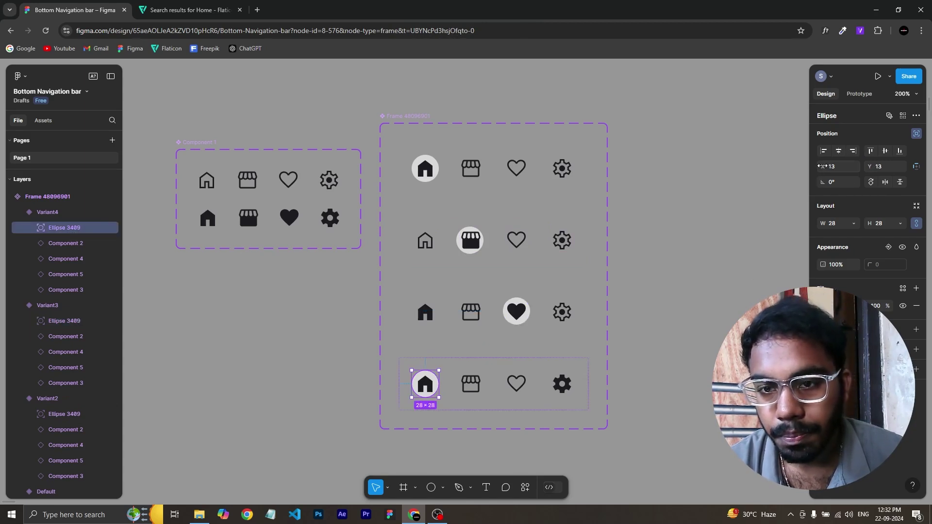
pyautogui.moveTo(822, 167); pyautogui.dragTo(26, 179)
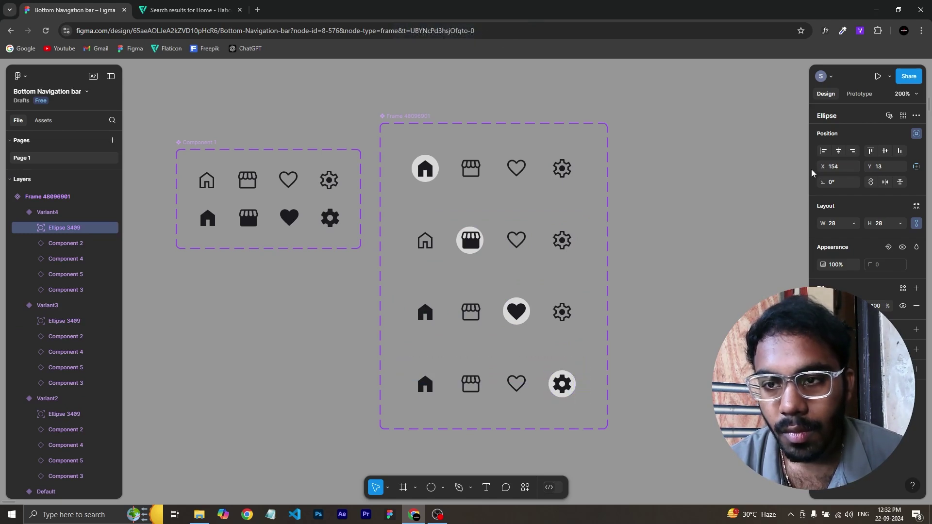
# - Give the highlight circles of all four variants the same Y position as the heart's circle
pyautogui.click(524, 325)
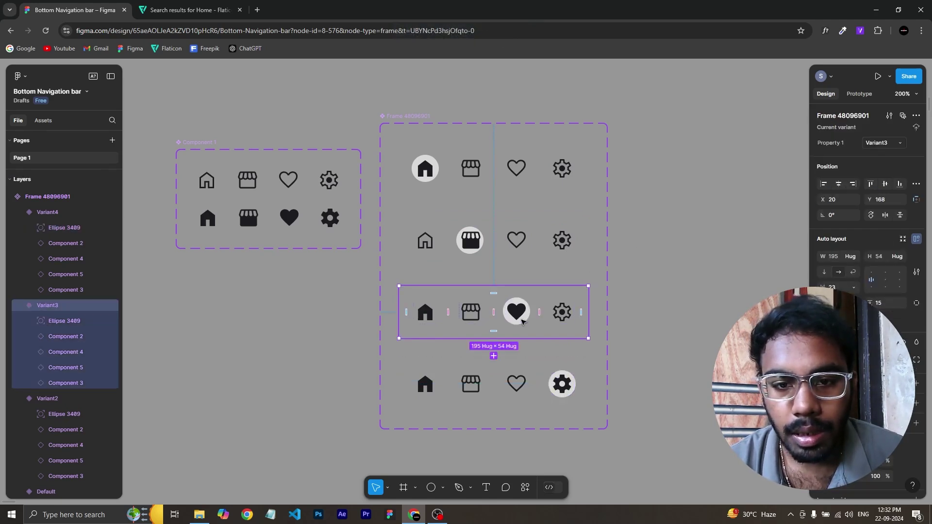
pyautogui.click(67, 321)
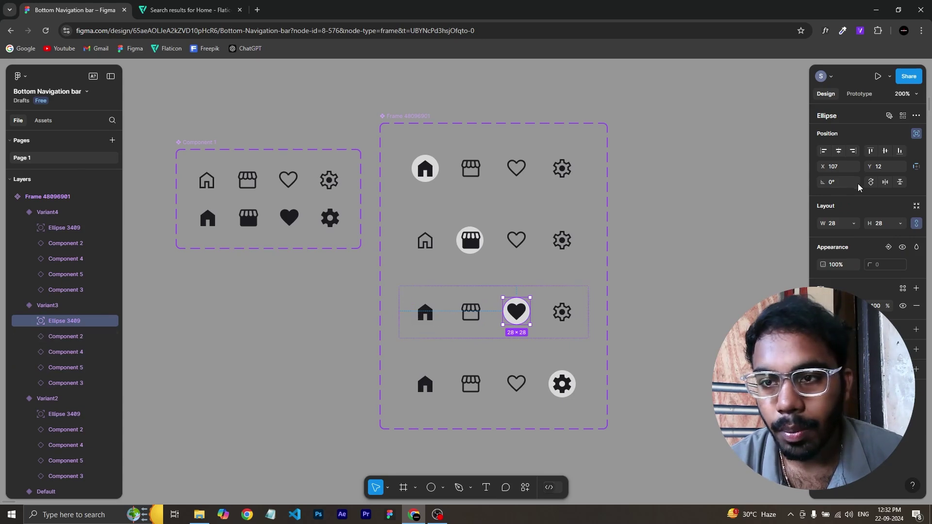
pyautogui.click(51, 228)
pyautogui.keyDown('shift'); pyautogui.click(60, 322); pyautogui.keyUp('shift')
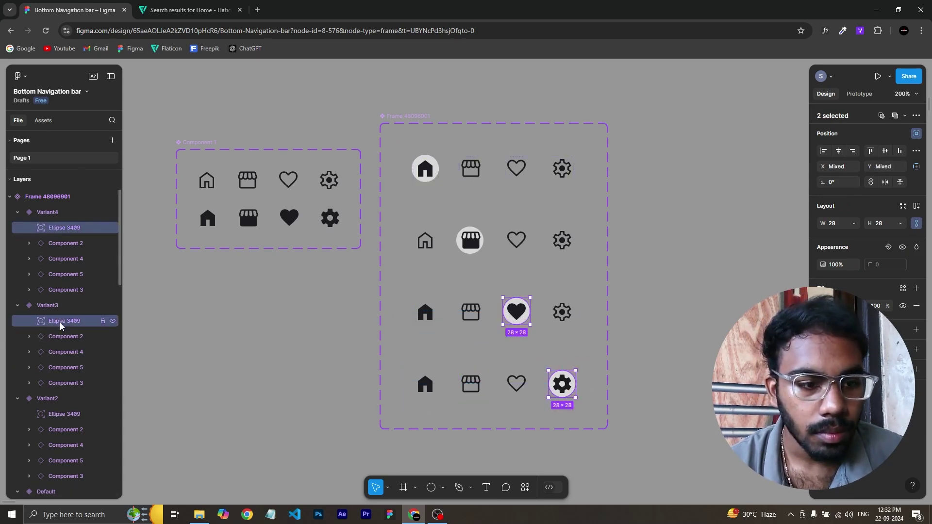
pyautogui.keyDown('shift'); pyautogui.click(69, 413); pyautogui.keyUp('shift')
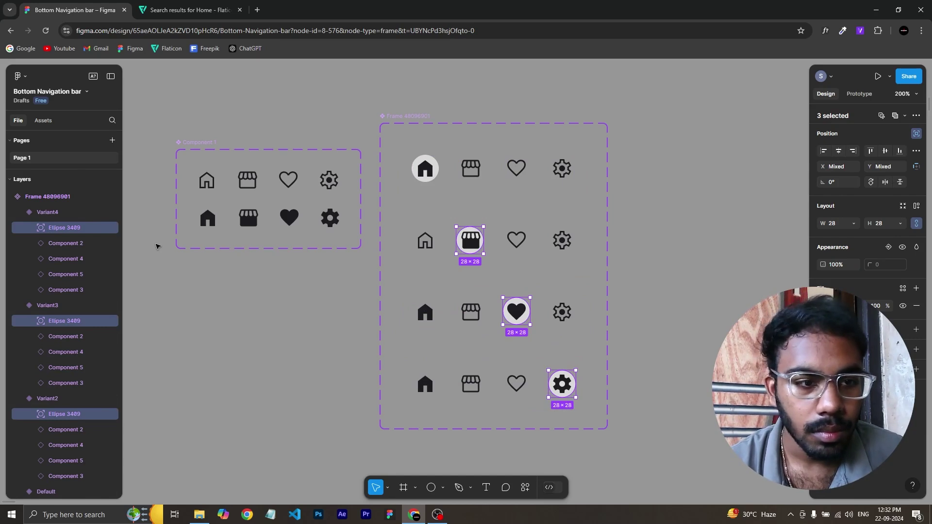
pyautogui.scroll(-3, 60, 274)
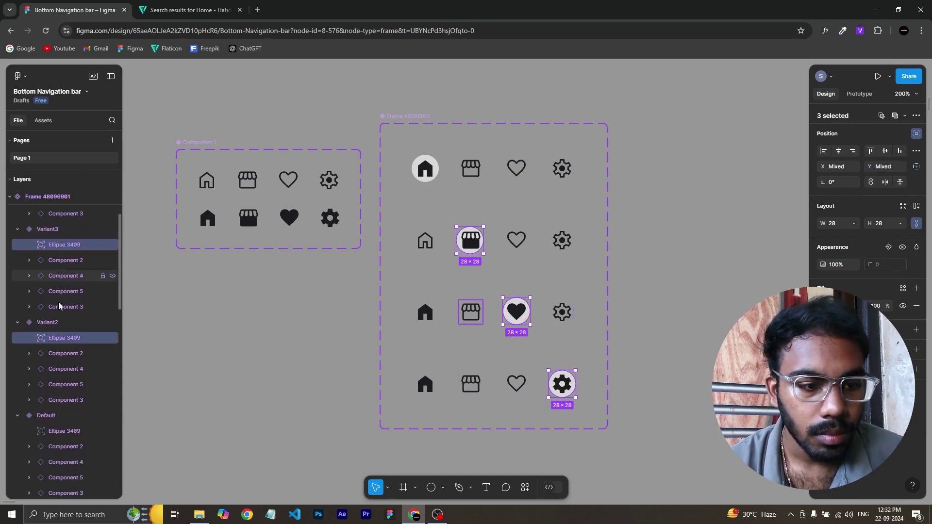
pyautogui.keyDown('shift'); pyautogui.click(57, 432); pyautogui.keyUp('shift')
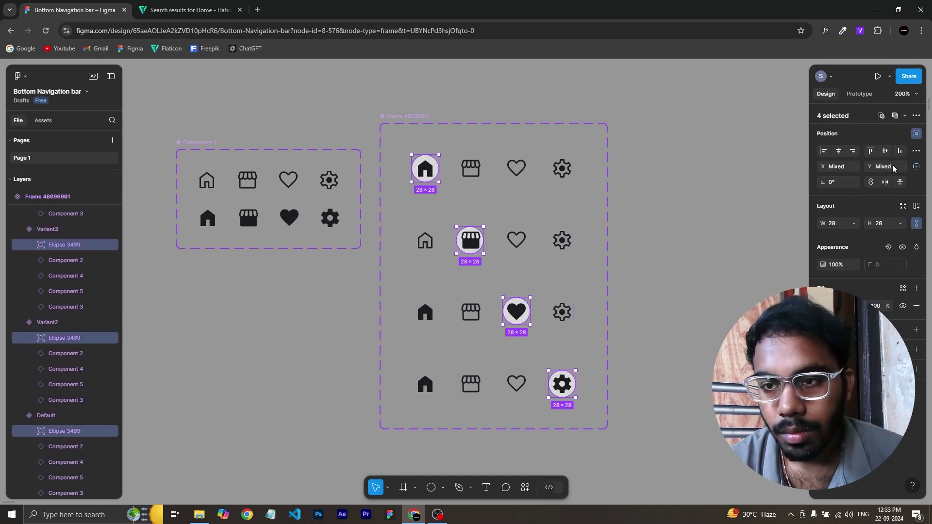
pyautogui.click(746, 208)
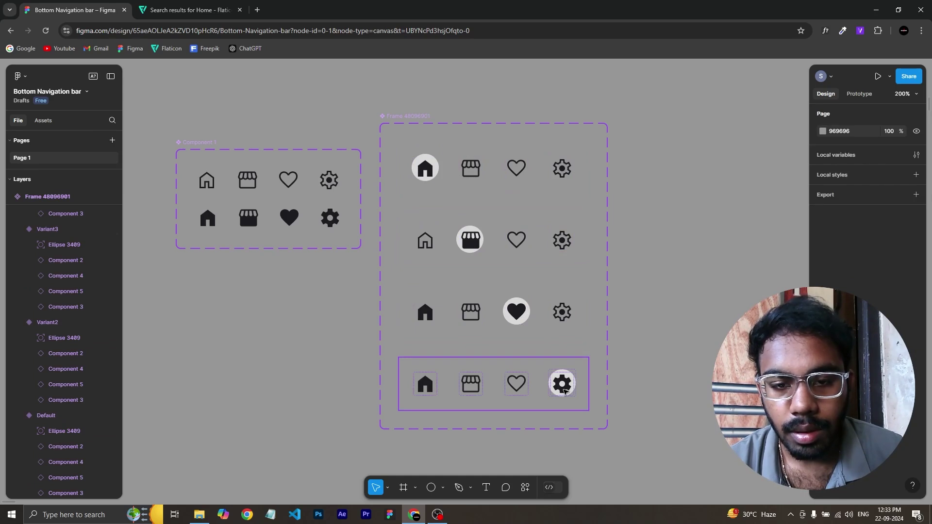
# - Recolour the dark icons of the default variant to a bright blue, leaving its circle light grey
pyautogui.click(429, 170)
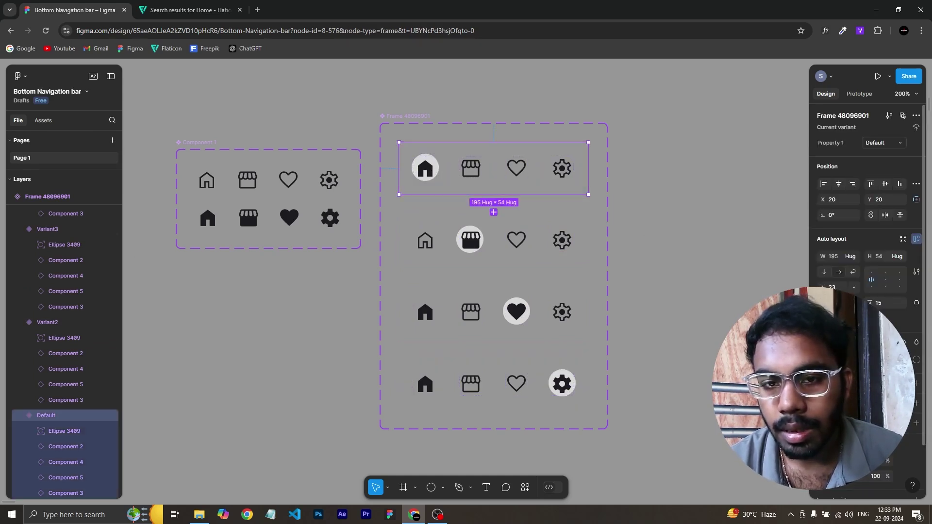
pyautogui.scroll(-2, 866, 243)
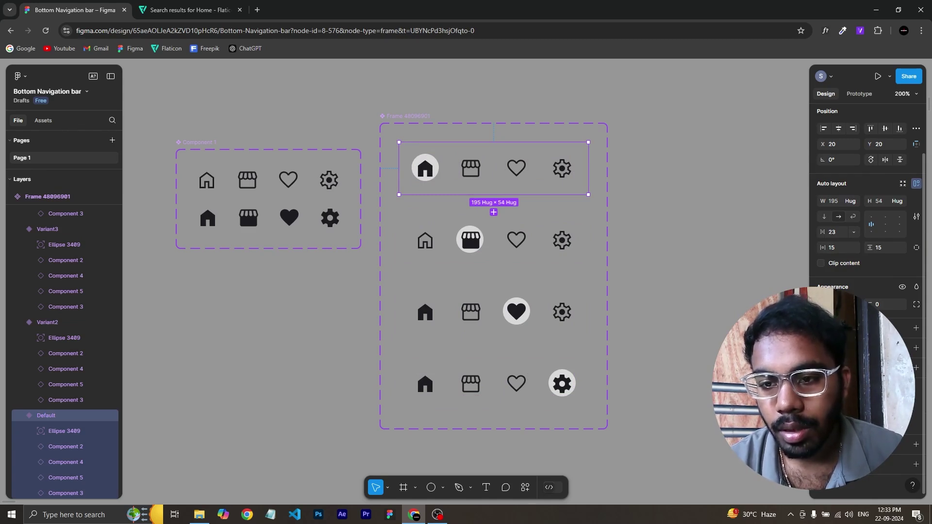
pyautogui.click(916, 405)
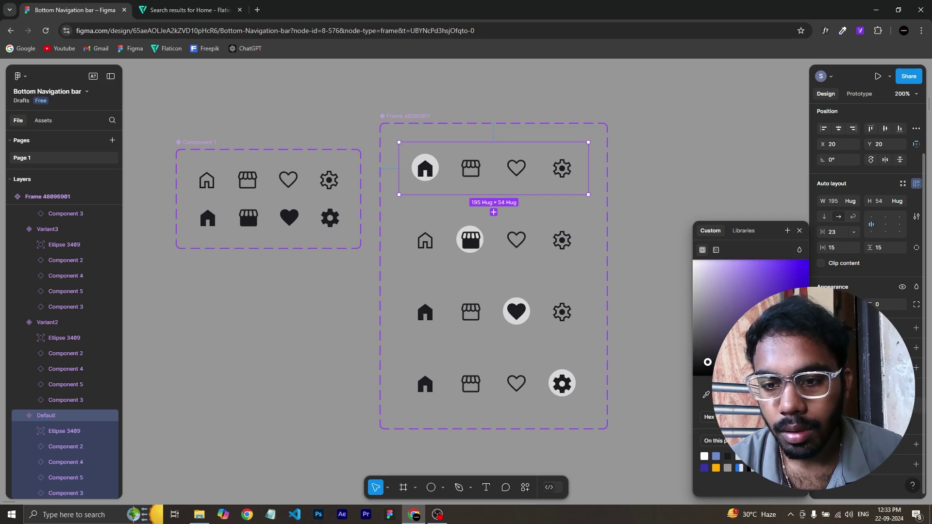
pyautogui.moveTo(707, 362); pyautogui.dragTo(781, 261)
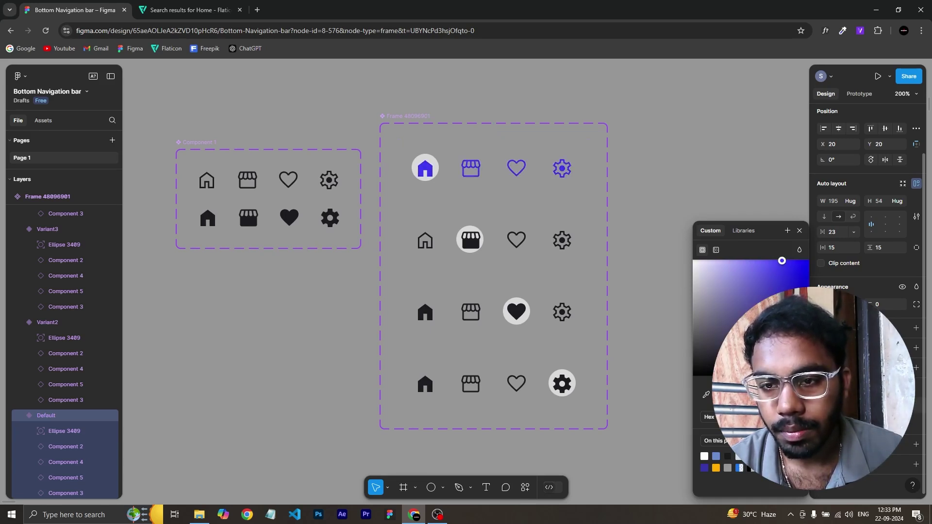
pyautogui.moveTo(777, 390); pyautogui.dragTo(771, 390)
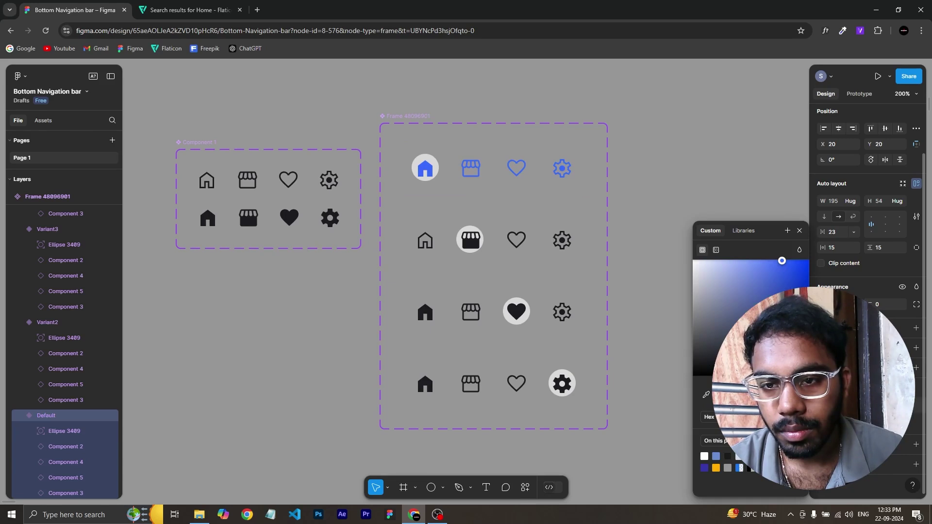
pyautogui.click(800, 231)
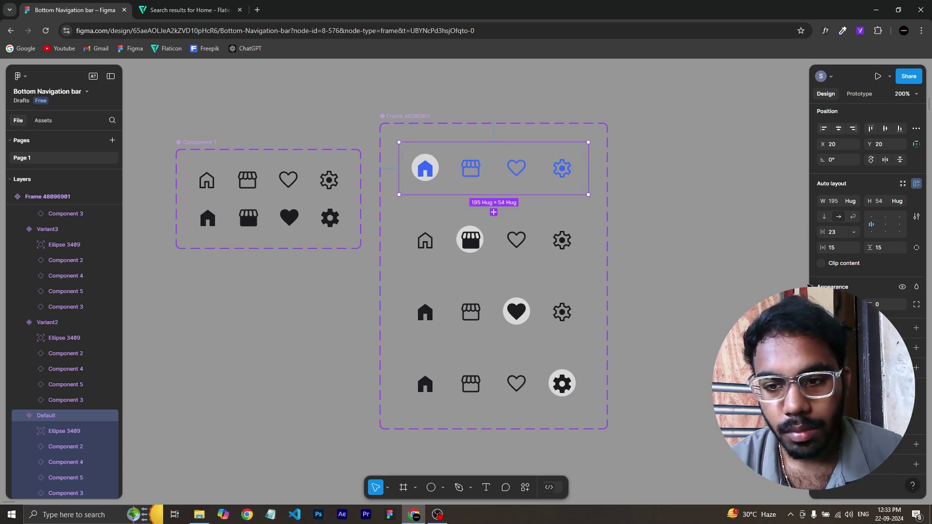
# - Apply the same blue to the icons of the second and third variants and to the circle of the fourth variant
pyautogui.click(508, 255)
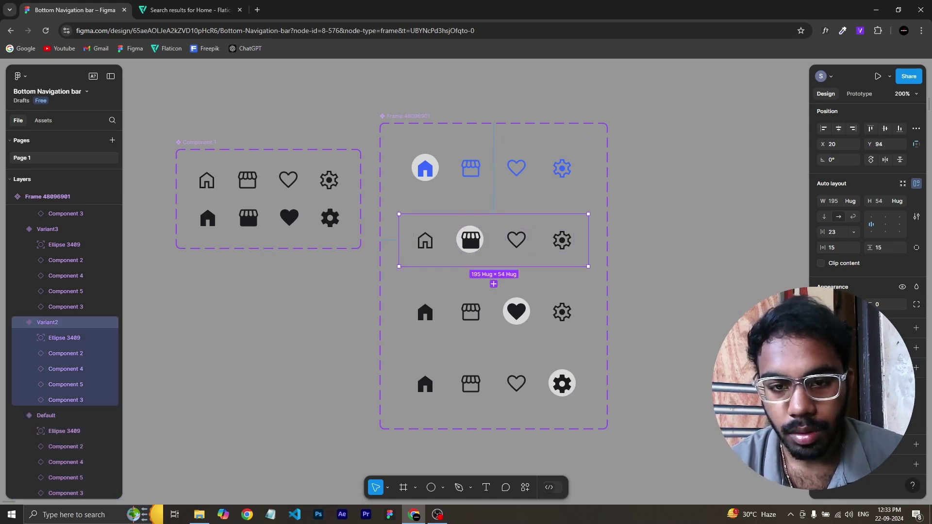
pyautogui.click(505, 322)
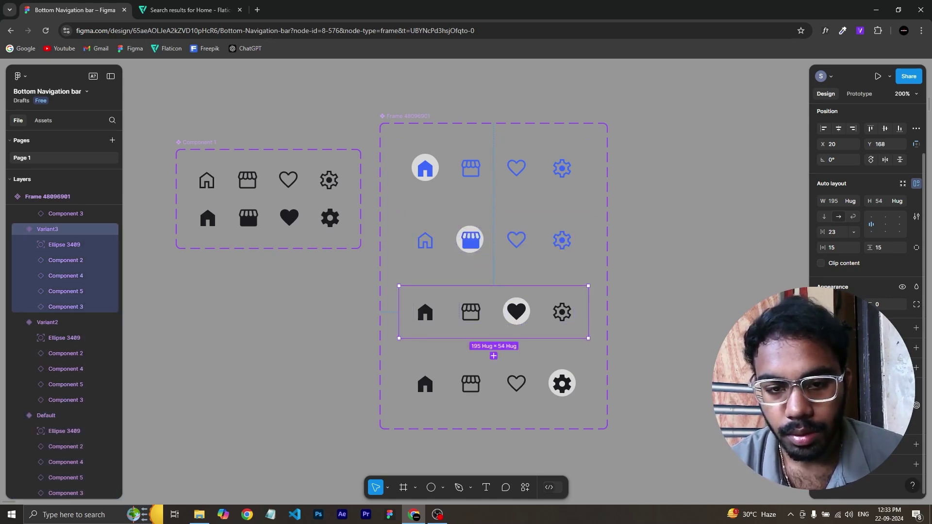
pyautogui.click(505, 394)
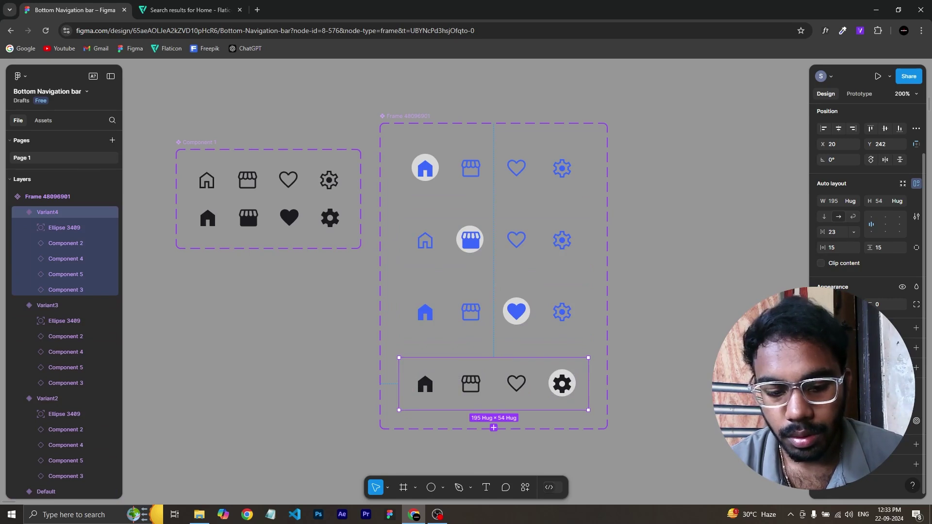
pyautogui.press('Escape')
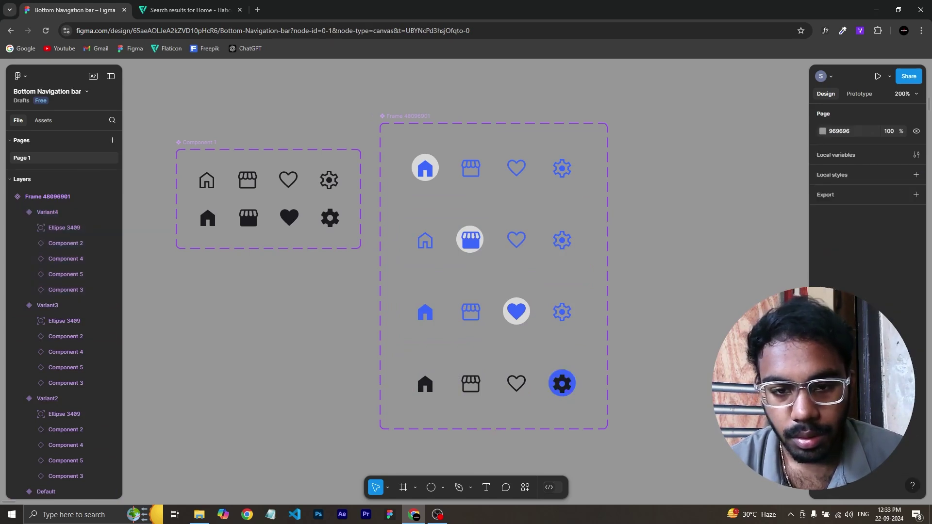
# - Return the fourth variant's circle to light grey and recolour its four dark icons to the same blue as the other variants
pyautogui.click(47, 212)
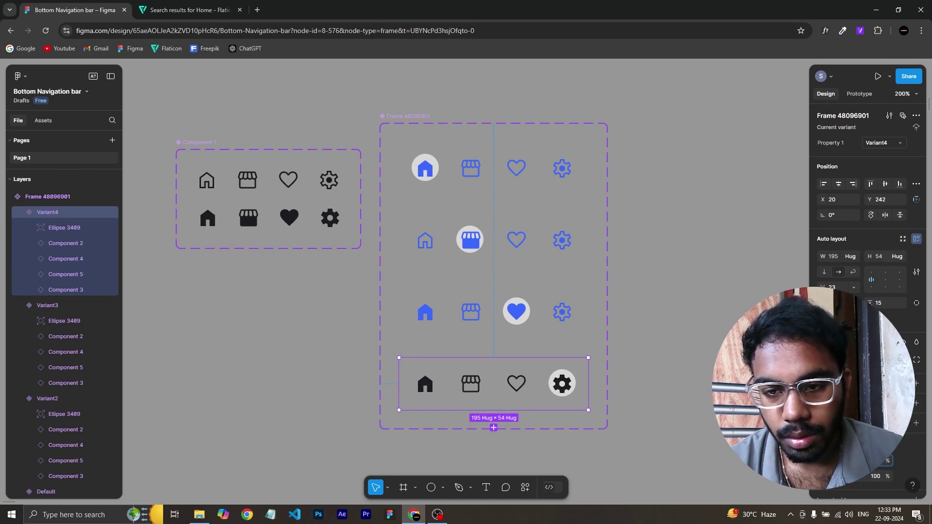
pyautogui.click(580, 333)
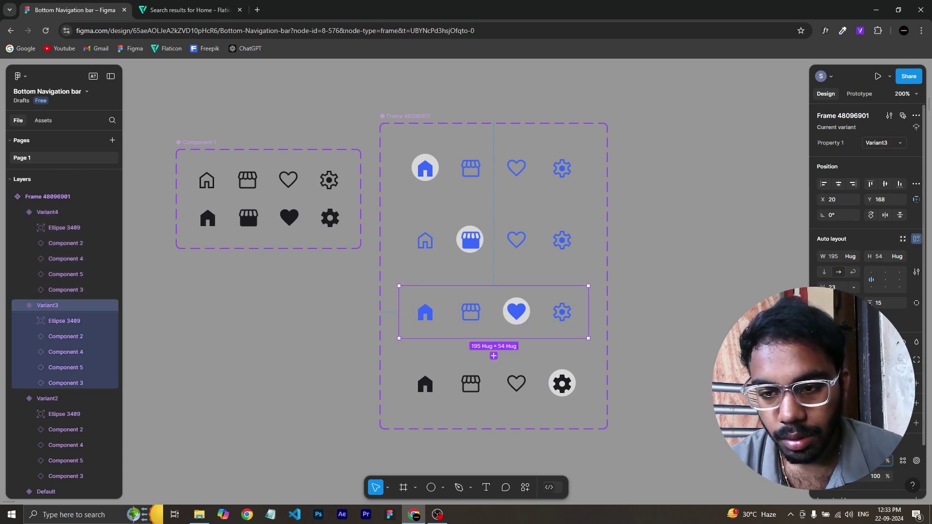
pyautogui.click(577, 404)
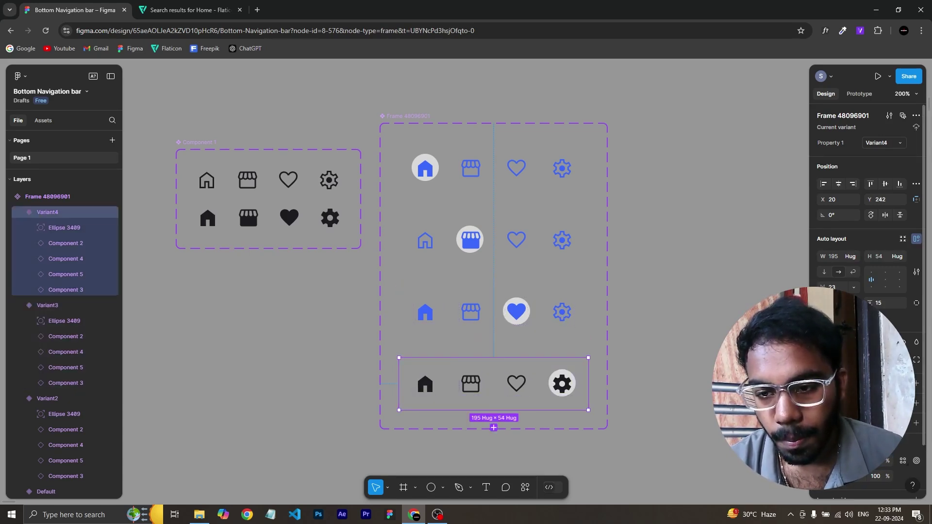
pyautogui.click(689, 429)
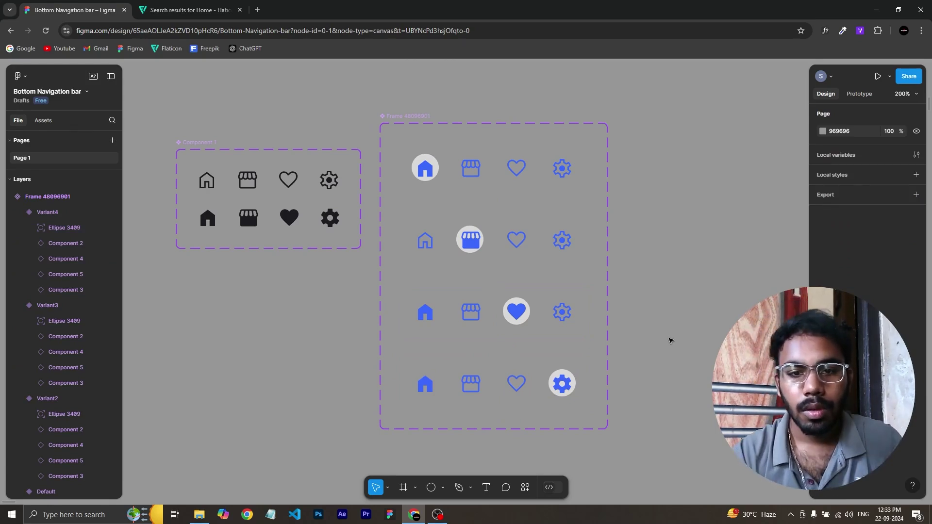
# - Switch the home icons in the third and fourth variants to the unfilled version
pyautogui.doubleClick(426, 313)
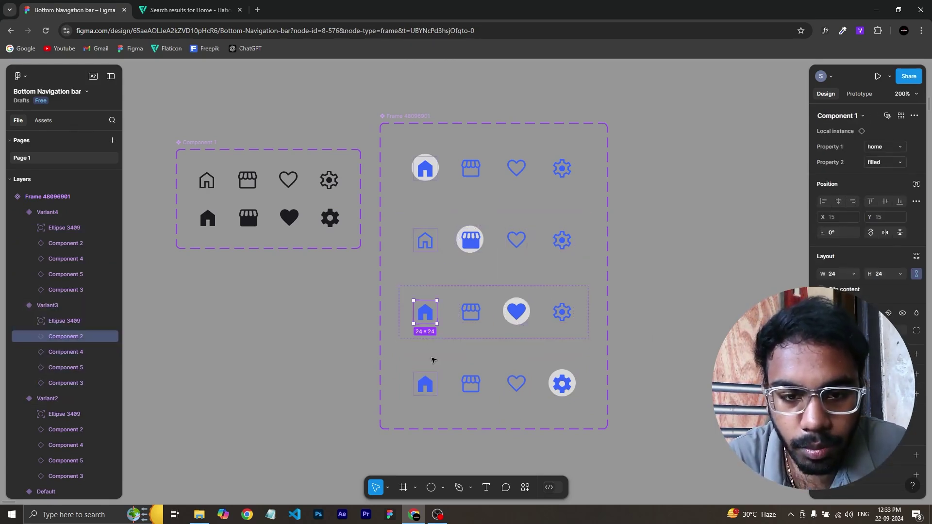
pyautogui.keyDown('shift'); pyautogui.click(426, 384); pyautogui.keyUp('shift')
pyautogui.click(875, 162)
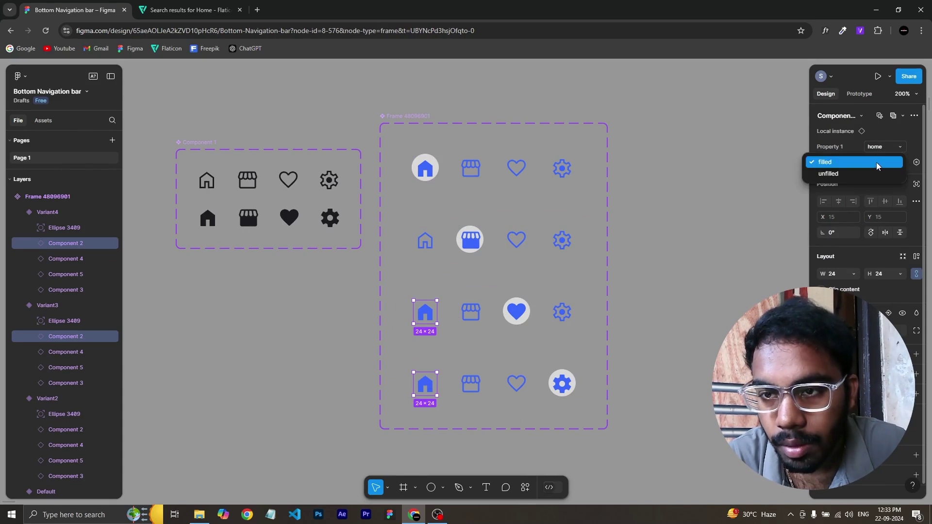
pyautogui.click(836, 174)
pyautogui.click(747, 181)
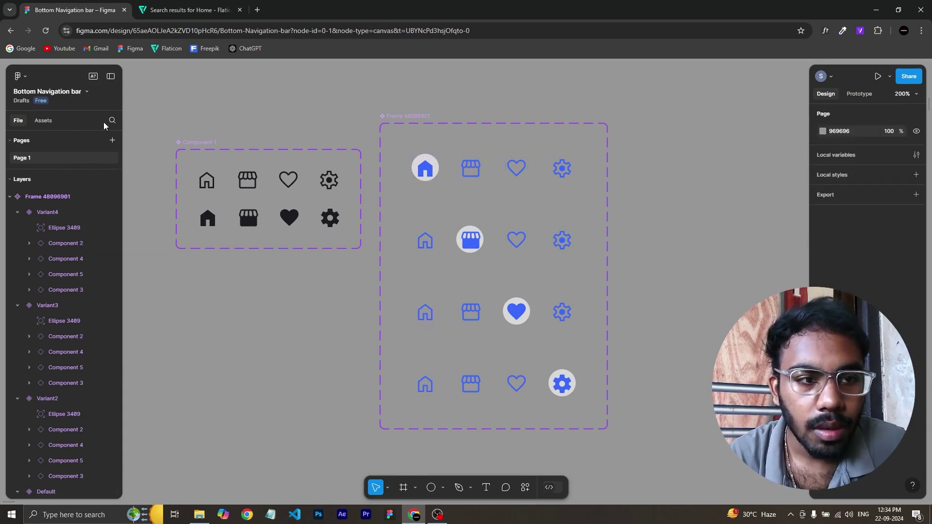
# - Place an instance of the default variant on the empty canvas beside the navigation bar's variant set
pyautogui.click(495, 166)
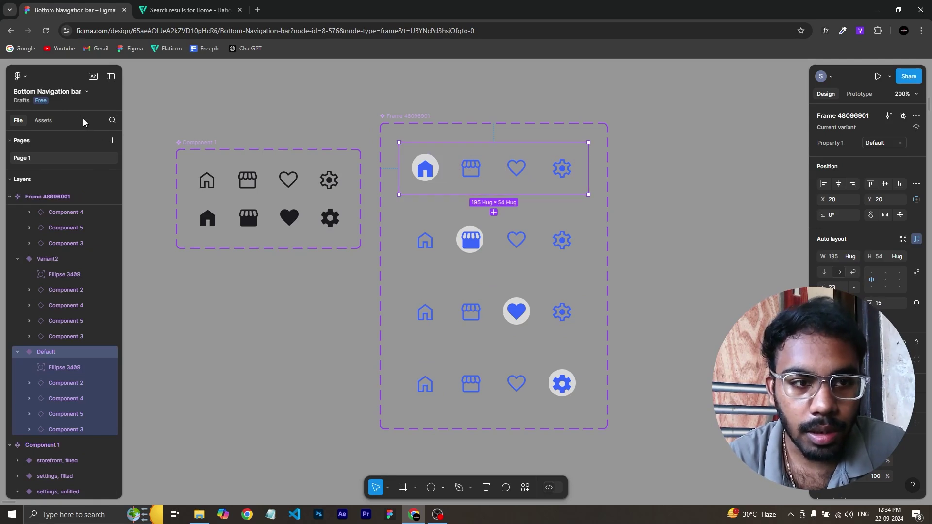
pyautogui.moveTo(544, 178); pyautogui.dragTo(776, 132)
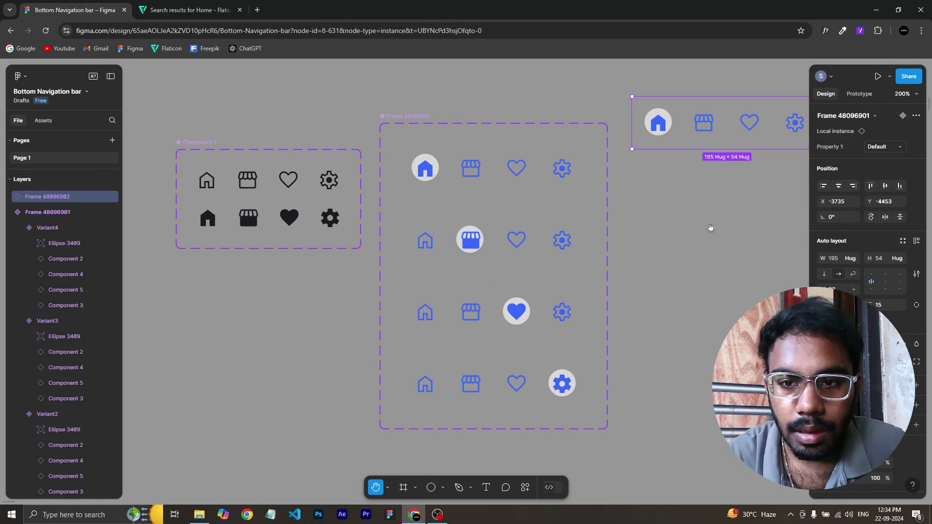
pyautogui.moveTo(711, 227); pyautogui.dragTo(558, 247)
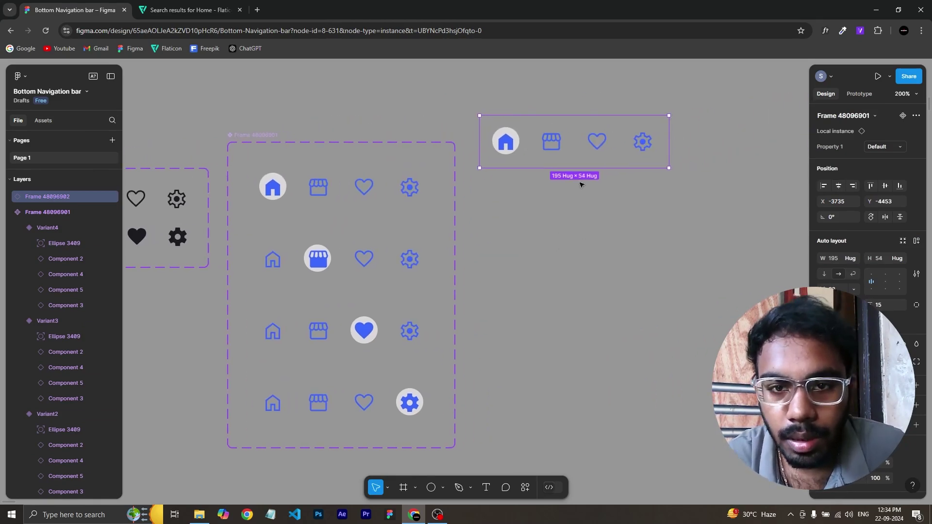
pyautogui.moveTo(597, 141); pyautogui.dragTo(633, 150)
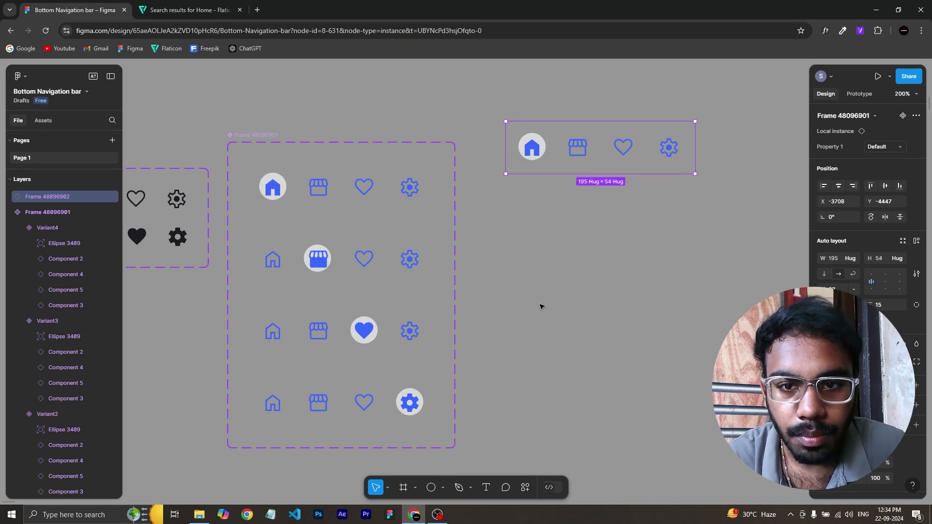
# - Move the navigation bar instance into the Workout frame, above its existing navigation bar, at X 92, Y 756
pyautogui.hscroll(5, 605, 253)
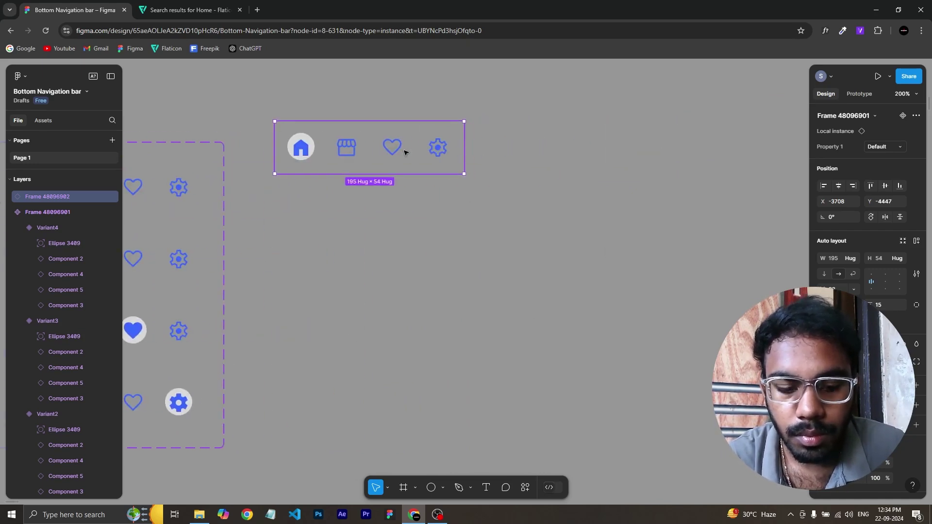
pyautogui.press('-')
pyautogui.press('-')
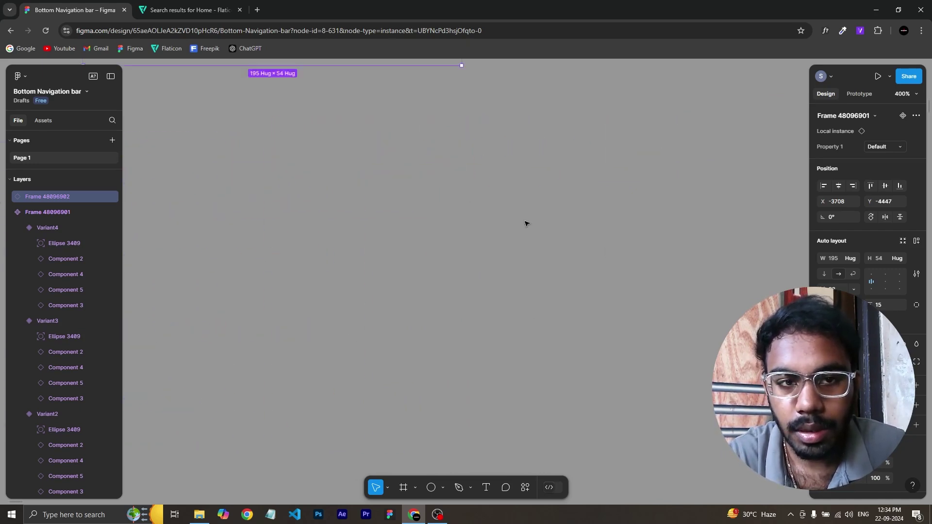
pyautogui.press('h')
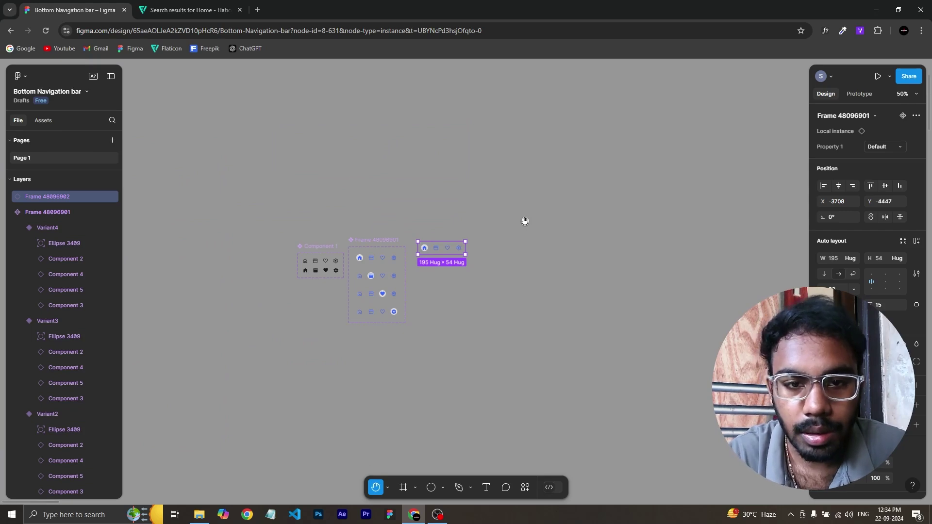
pyautogui.moveTo(525, 220); pyautogui.dragTo(299, 165)
pyautogui.scroll(-5, 328, 264)
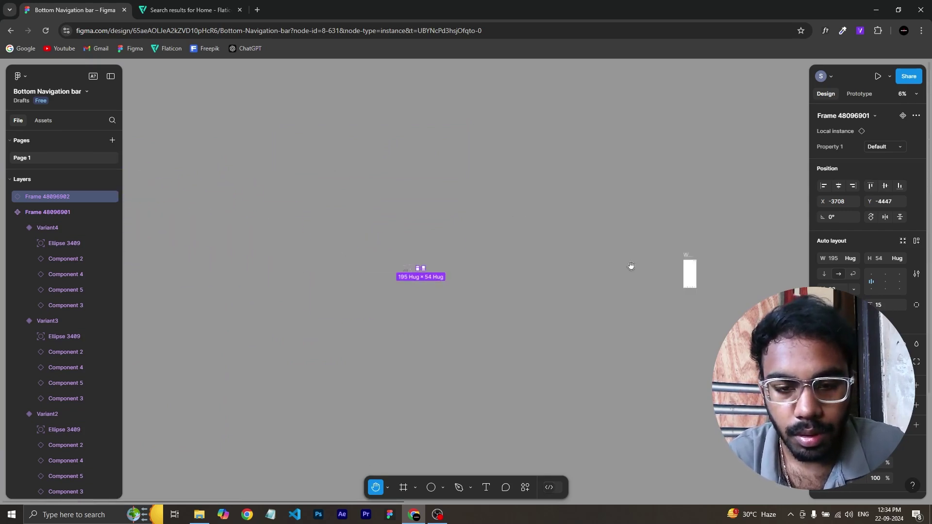
pyautogui.moveTo(691, 256); pyautogui.dragTo(712, 265)
pyautogui.hotkey('shift', '2')
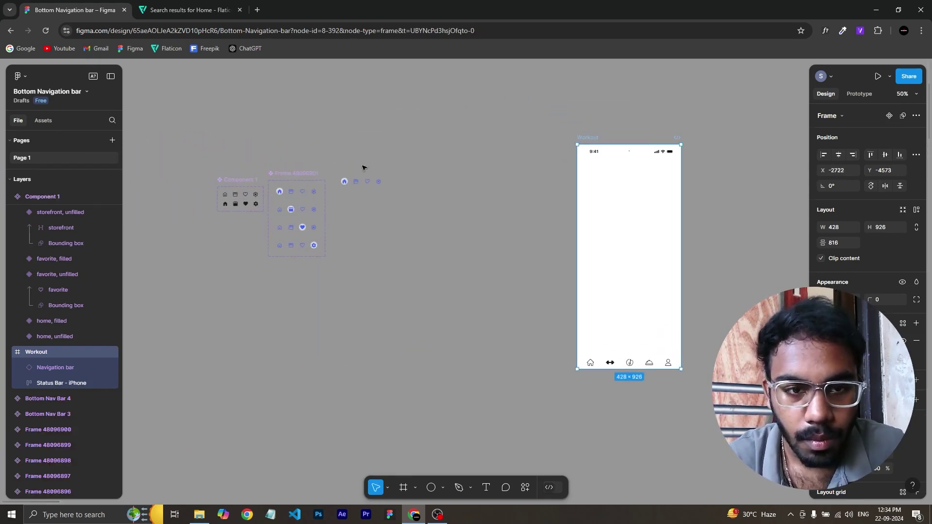
pyautogui.moveTo(362, 180); pyautogui.dragTo(283, 190)
pyautogui.hotkey('shift', '0')
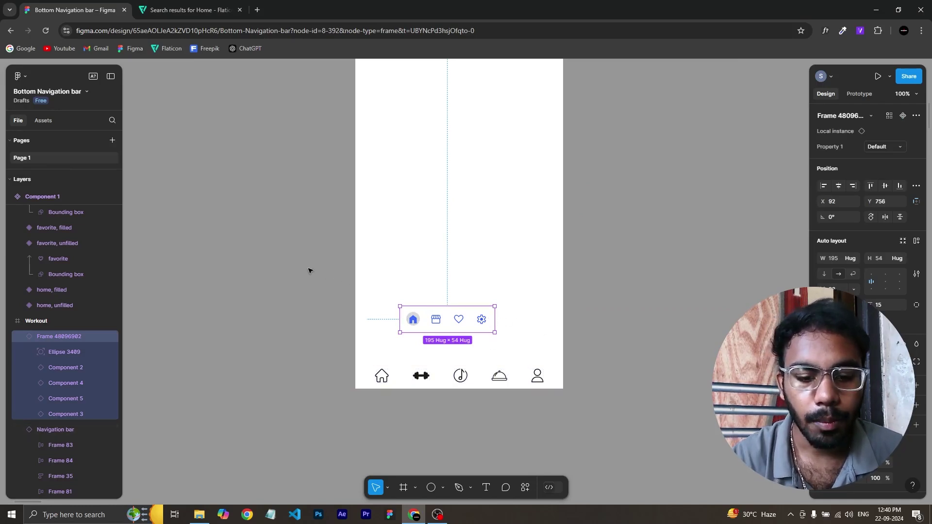
# - Compare the placed instance's overall size and icon size with the existing navigation bar in the Workout frame
pyautogui.press('h')
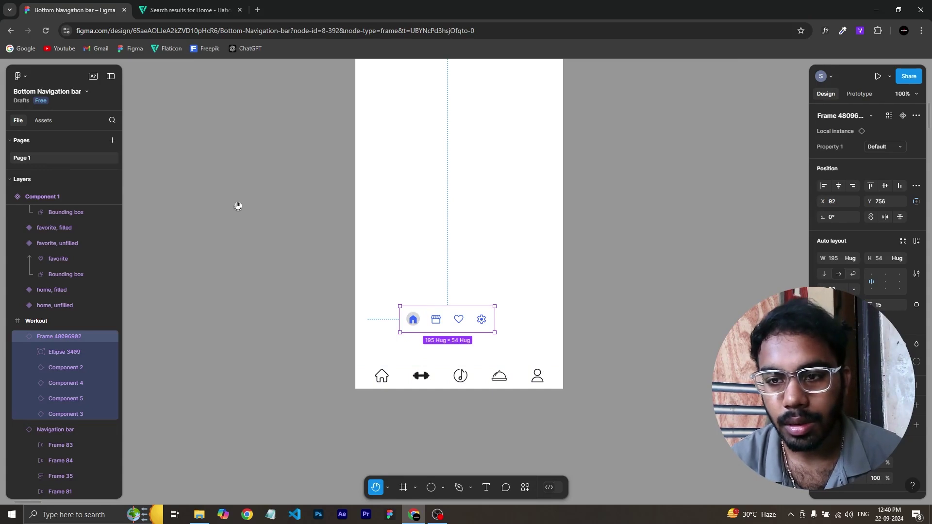
pyautogui.press('v')
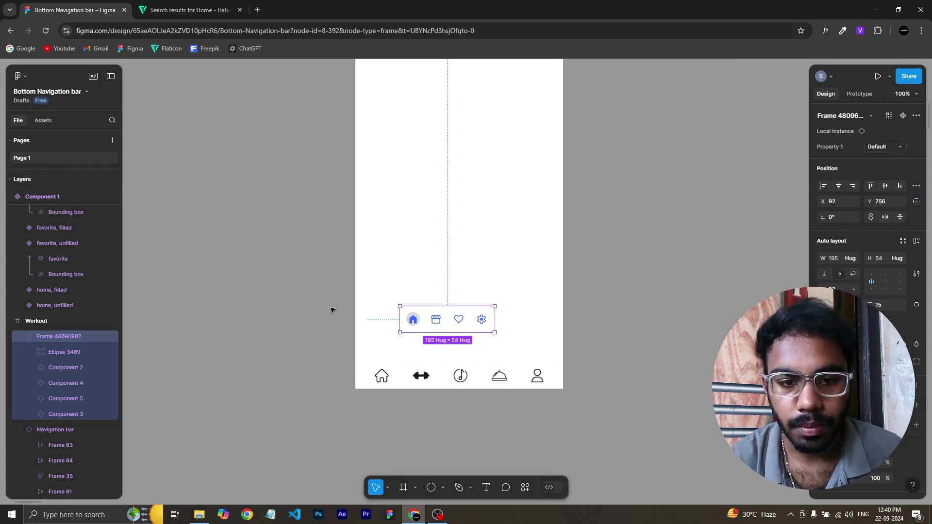
pyautogui.click(551, 374)
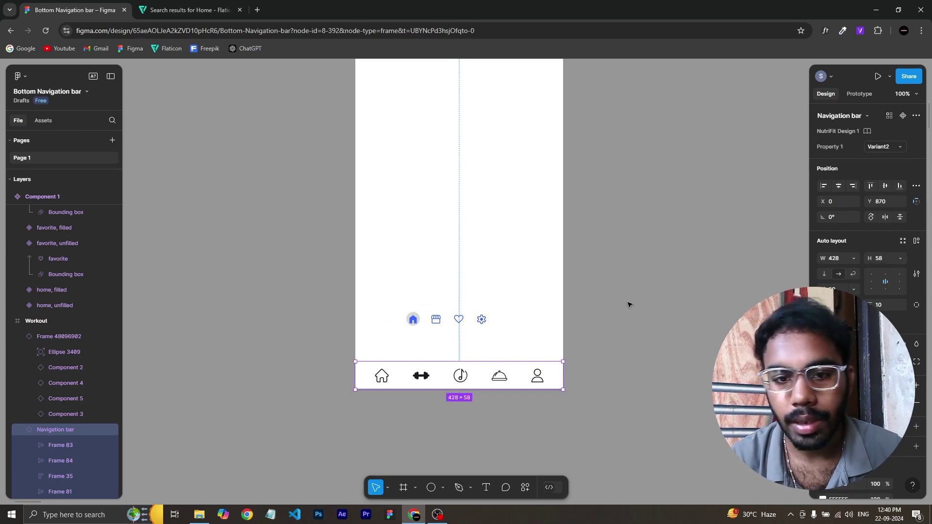
pyautogui.click(483, 322)
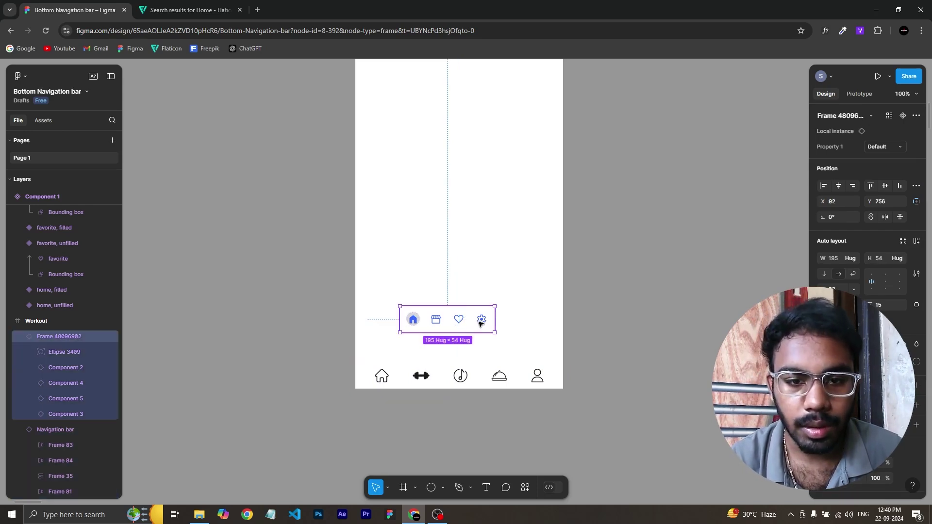
pyautogui.doubleClick(503, 380)
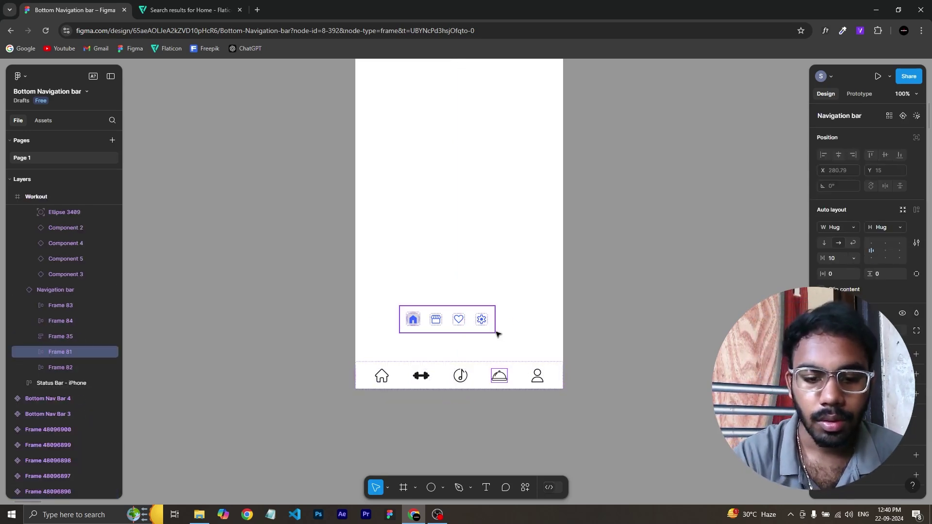
pyautogui.moveTo(479, 329); pyautogui.dragTo(577, 290)
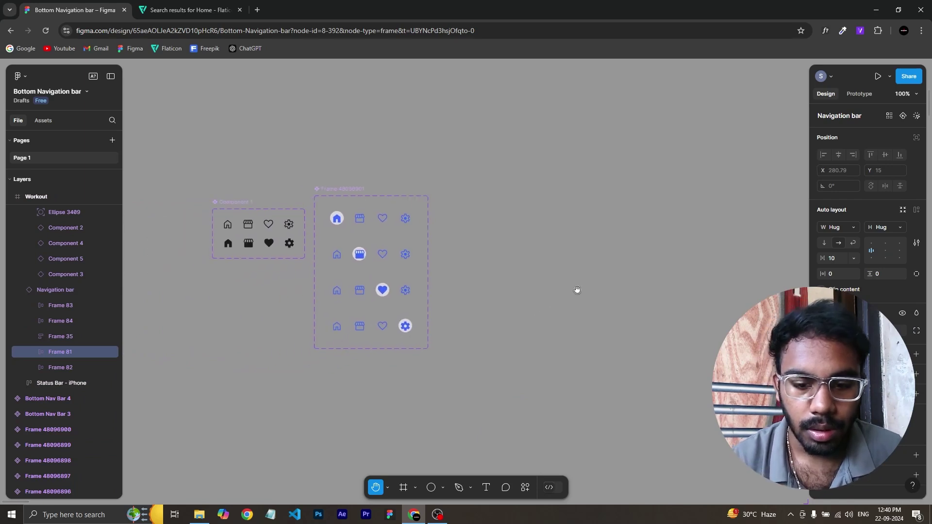
pyautogui.scroll(3, 577, 290)
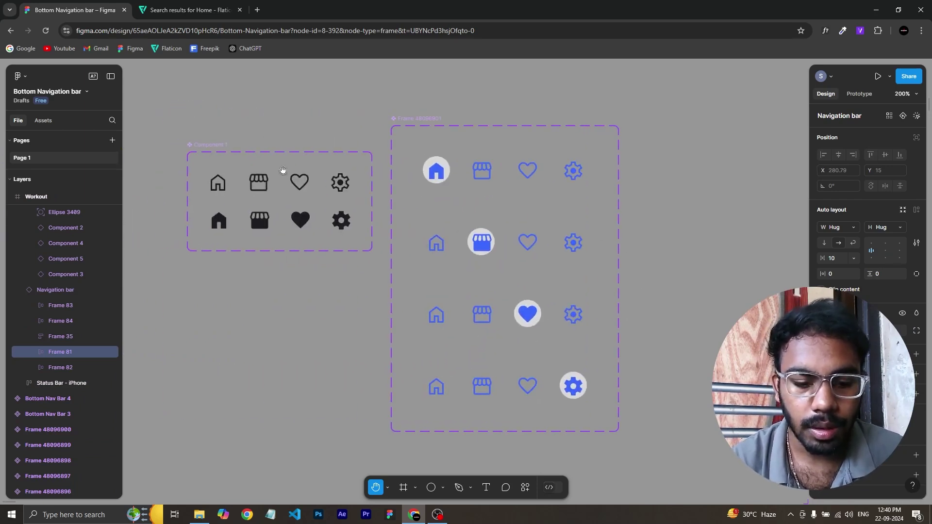
# - Move the icon component set away from the navigation bar variants and scale it proportionally to 229.2 by 123.6
pyautogui.press('v')
pyautogui.moveTo(214, 146); pyautogui.dragTo(160, 123)
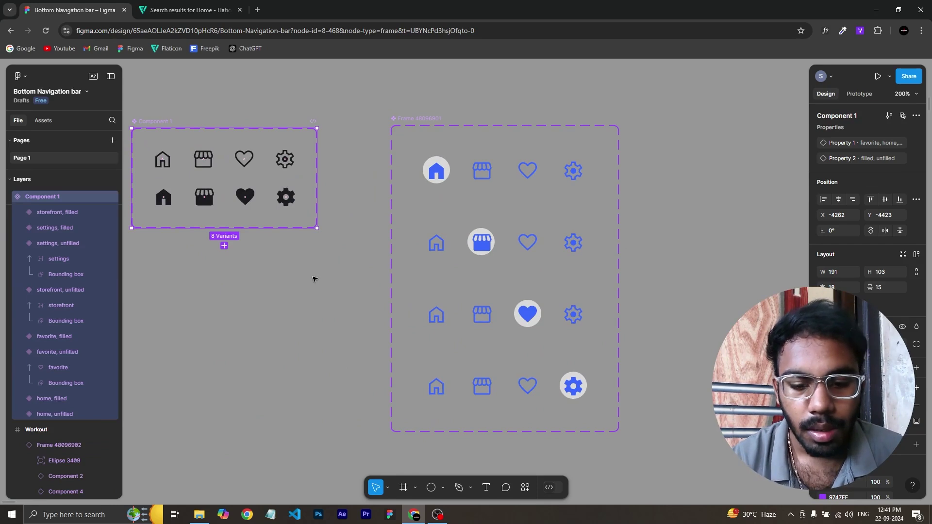
pyautogui.press('k')
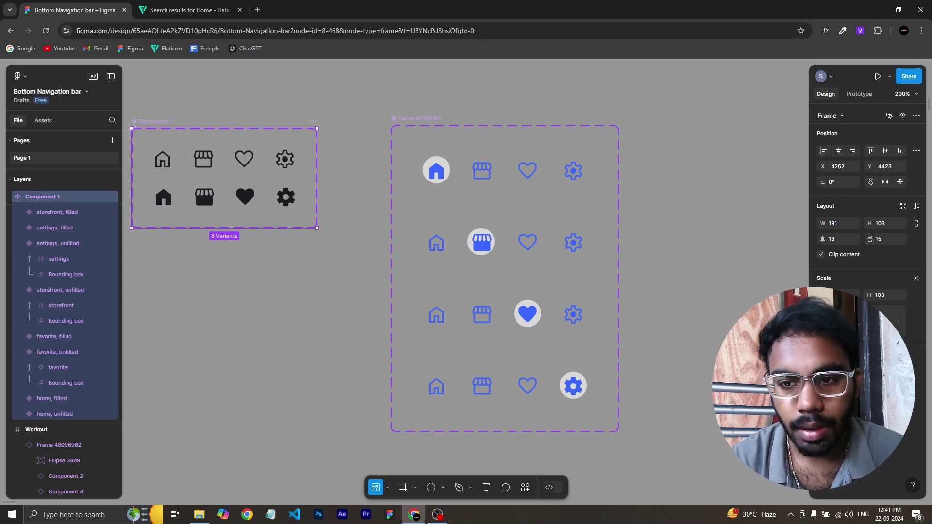
pyautogui.press('Return')
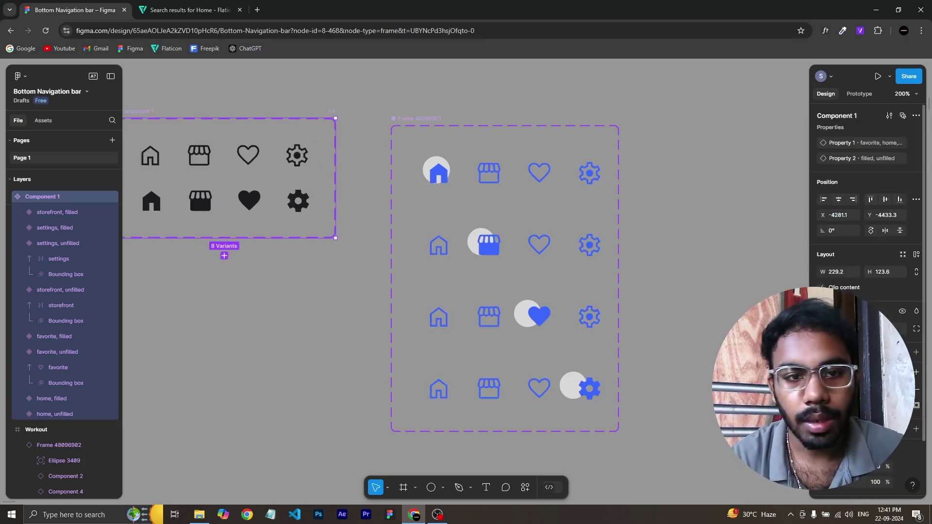
pyautogui.click(299, 162)
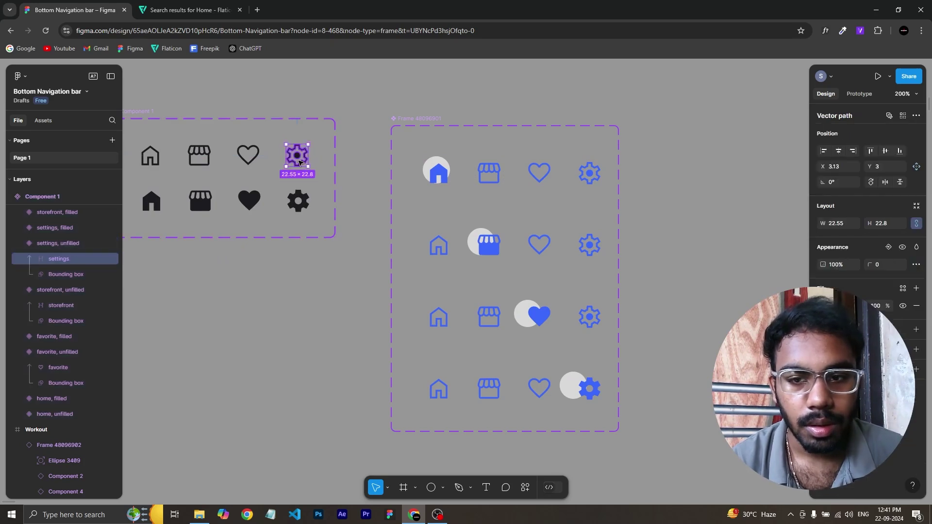
pyautogui.click(283, 269)
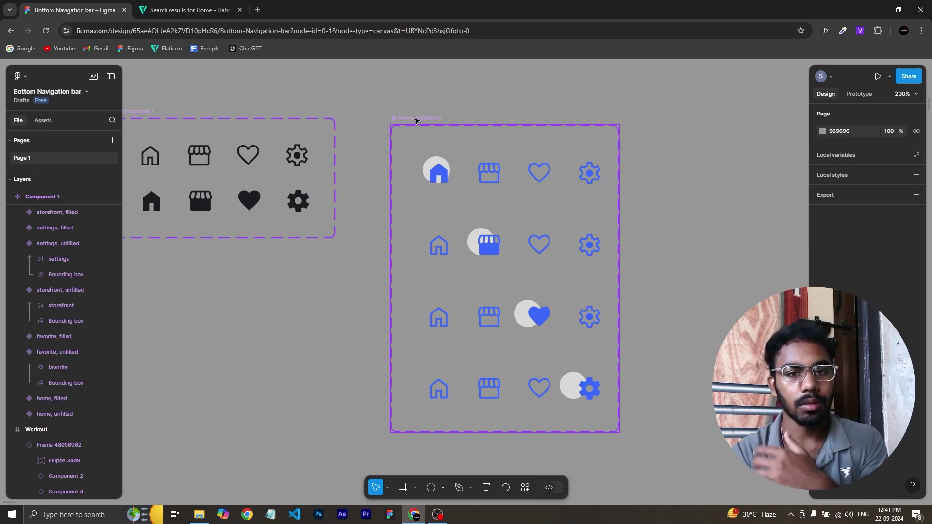
# - Set the width of all four navigation bar variants to 428
pyautogui.click(485, 187)
pyautogui.keyDown('shift'); pyautogui.click(498, 260); pyautogui.keyUp('shift')
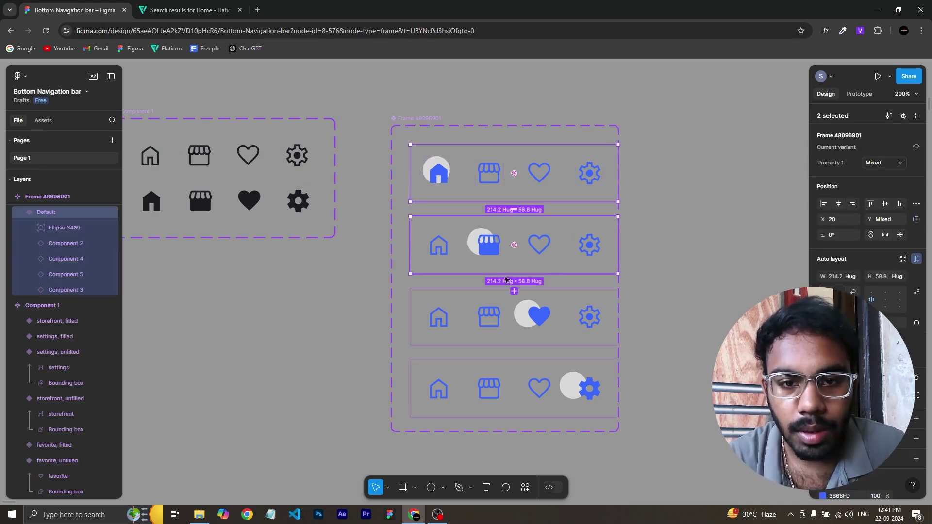
pyautogui.keyDown('shift'); pyautogui.click(503, 330); pyautogui.keyUp('shift')
pyautogui.keyDown('shift'); pyautogui.click(517, 408); pyautogui.keyUp('shift')
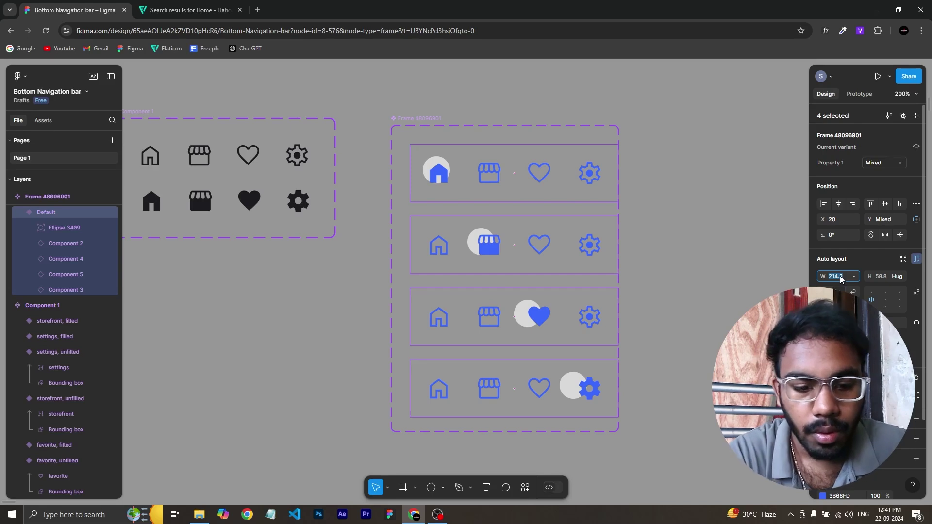
pyautogui.press('Return')
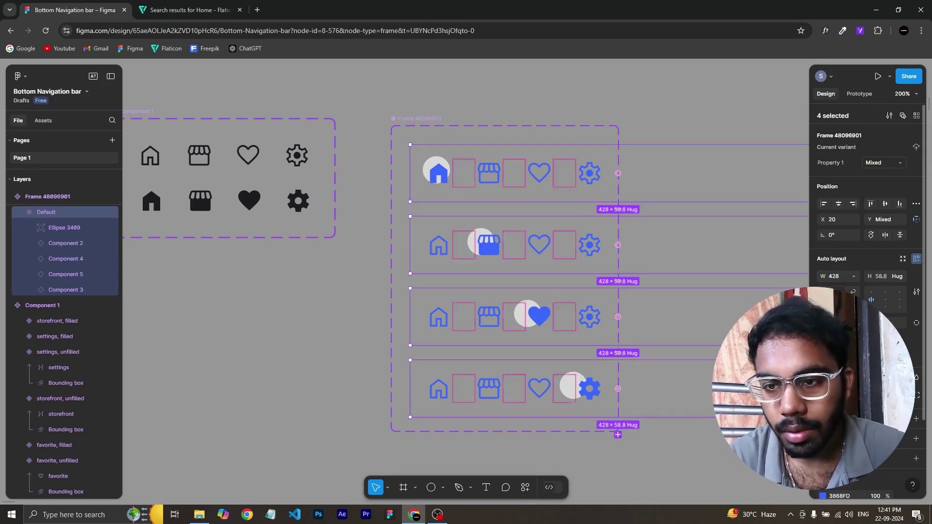
# - Widen the navigation bar's component set frame to 462 so it encloses the variants, and select the default variant
pyautogui.click(411, 120)
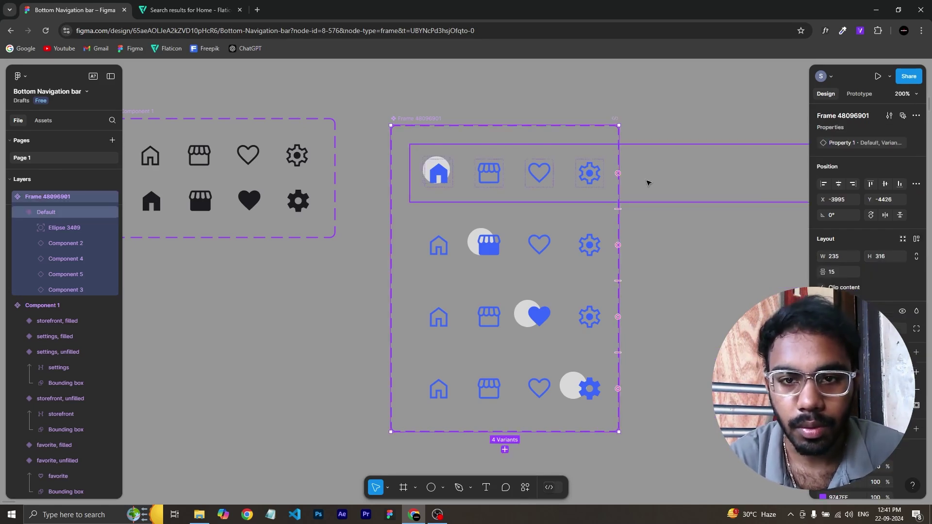
pyautogui.moveTo(619, 142); pyautogui.dragTo(845, 139)
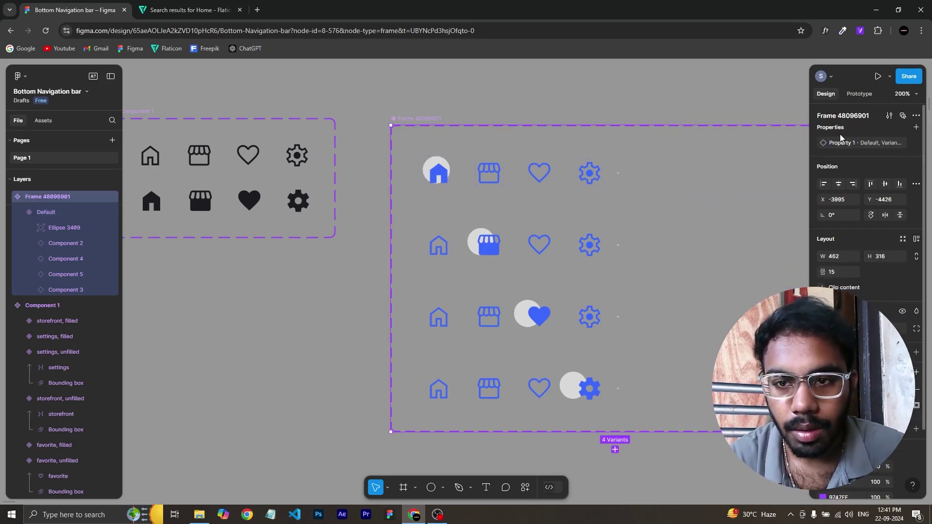
pyautogui.hotkey('ctrl', '-')
pyautogui.click(512, 234)
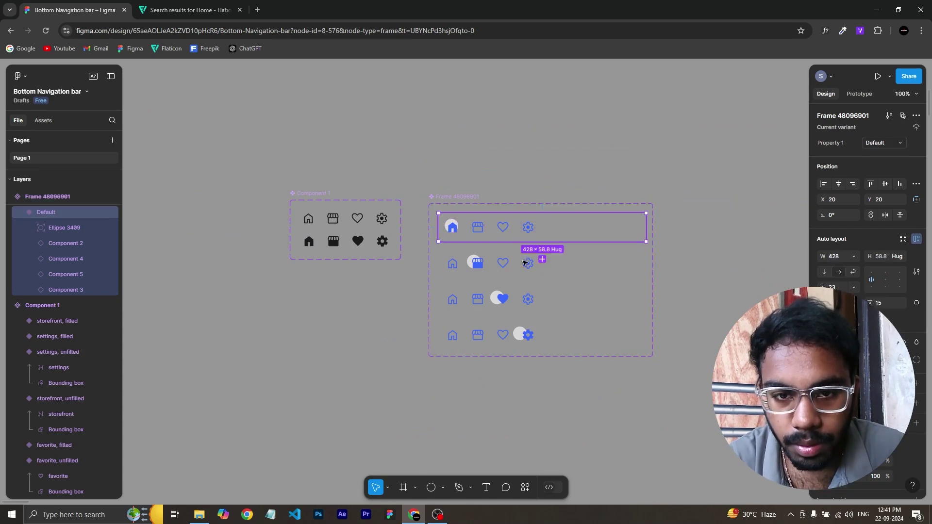
# - Increase the icon spacing and horizontal padding of all four navigation bar variants so the icons spread evenly across the 428 width
pyautogui.keyDown('shift'); pyautogui.click(500, 260); pyautogui.keyUp('shift')
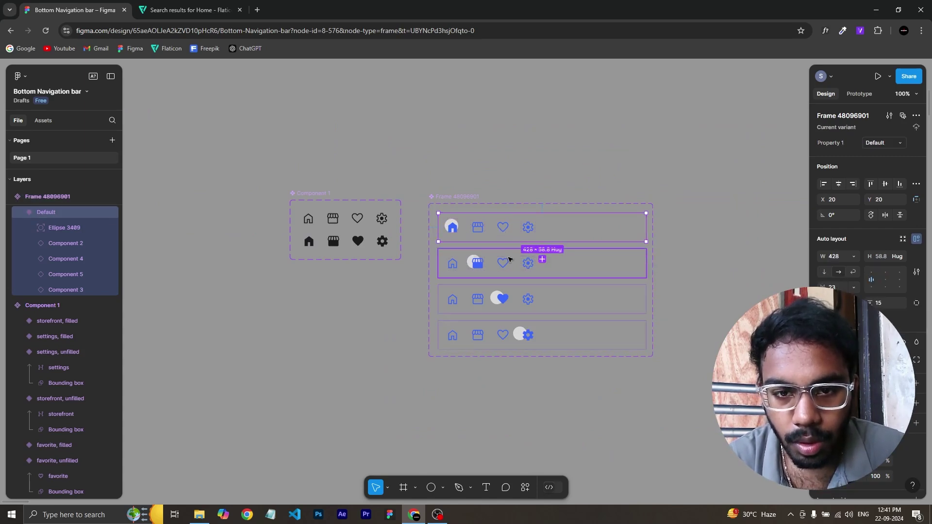
pyautogui.keyDown('shift'); pyautogui.click(515, 303); pyautogui.keyUp('shift')
pyautogui.keyDown('shift'); pyautogui.click(516, 339); pyautogui.keyUp('shift')
pyautogui.moveTo(516, 340); pyautogui.dragTo(530, 340)
pyautogui.moveTo(871, 307); pyautogui.dragTo(891, 308)
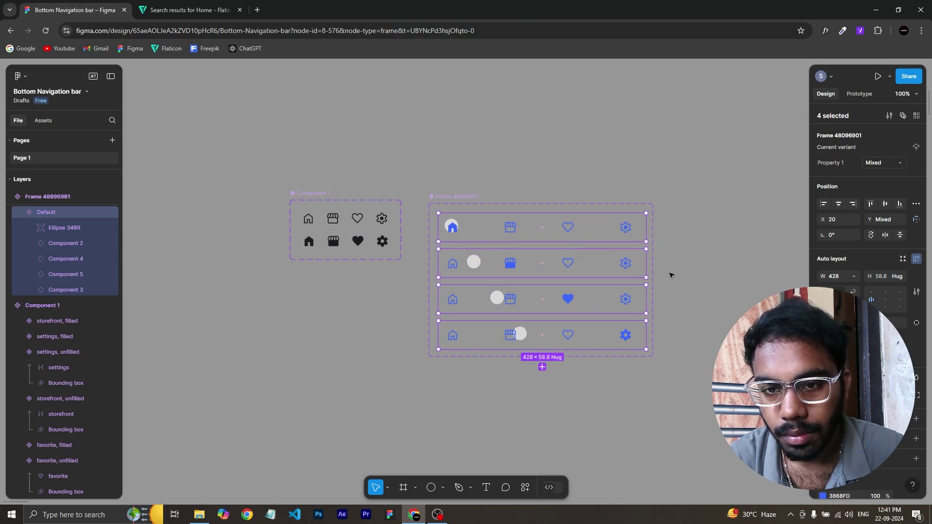
pyautogui.moveTo(890, 307); pyautogui.dragTo(843, 323)
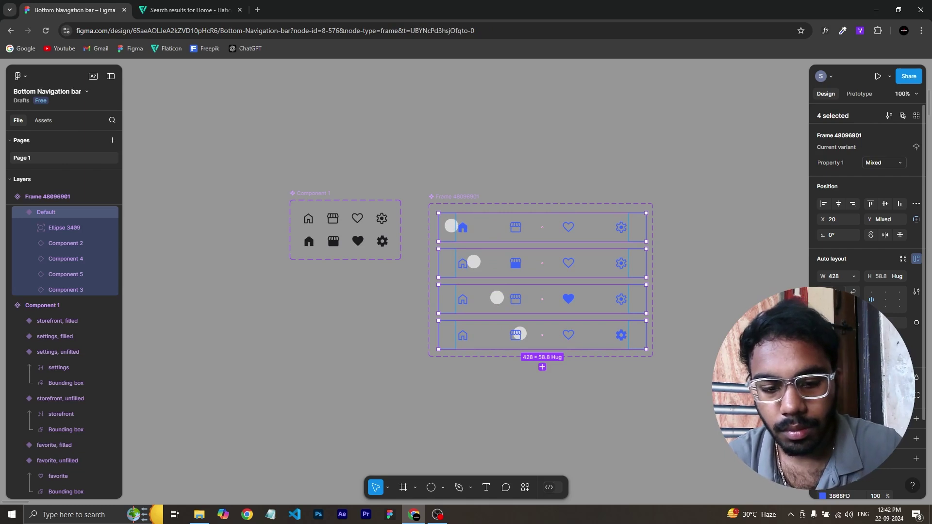
pyautogui.click(730, 309)
# - Resize the highlight ellipses in all four variants to 36 by 36
pyautogui.hotkey('ctrl', '+')
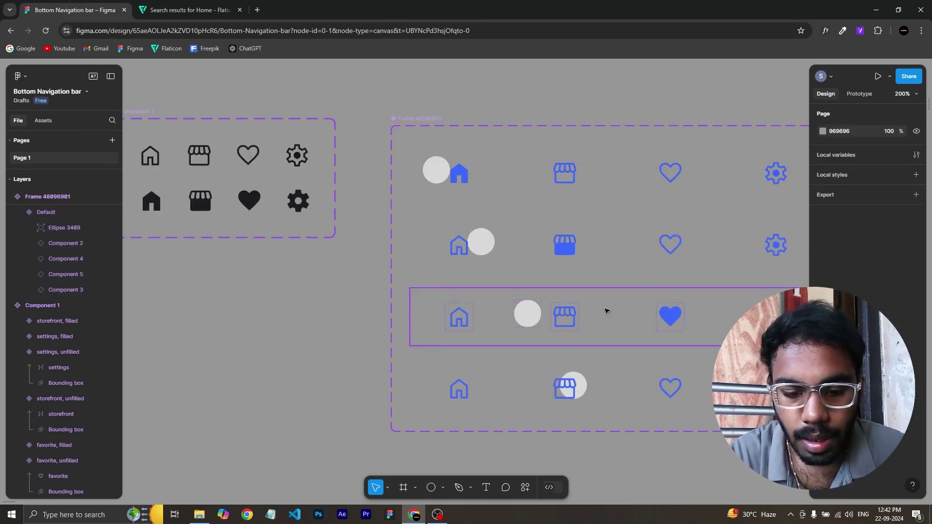
pyautogui.moveTo(603, 308); pyautogui.dragTo(510, 262)
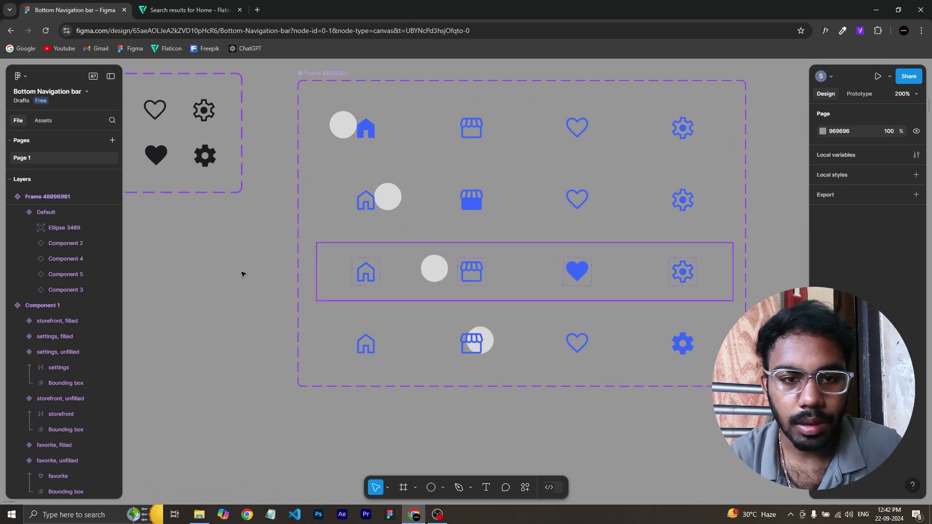
pyautogui.click(61, 228)
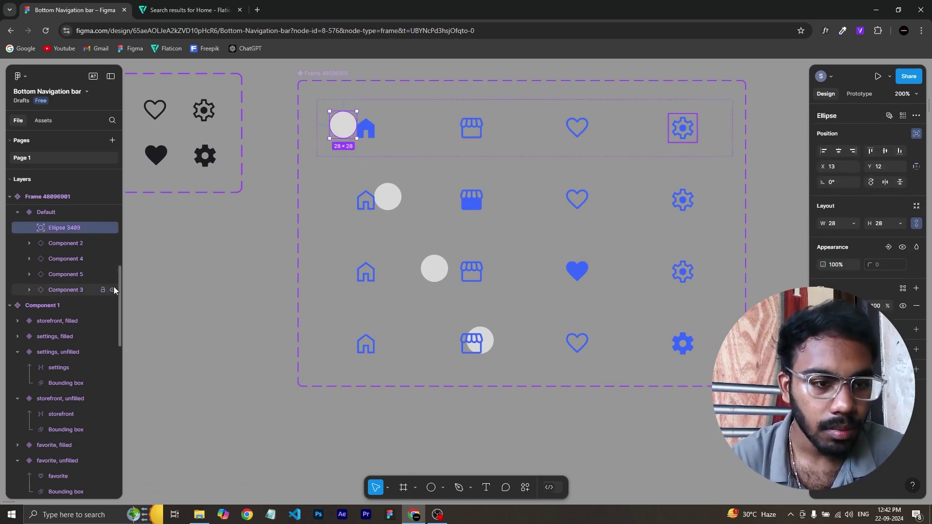
pyautogui.scroll(3, 117, 285)
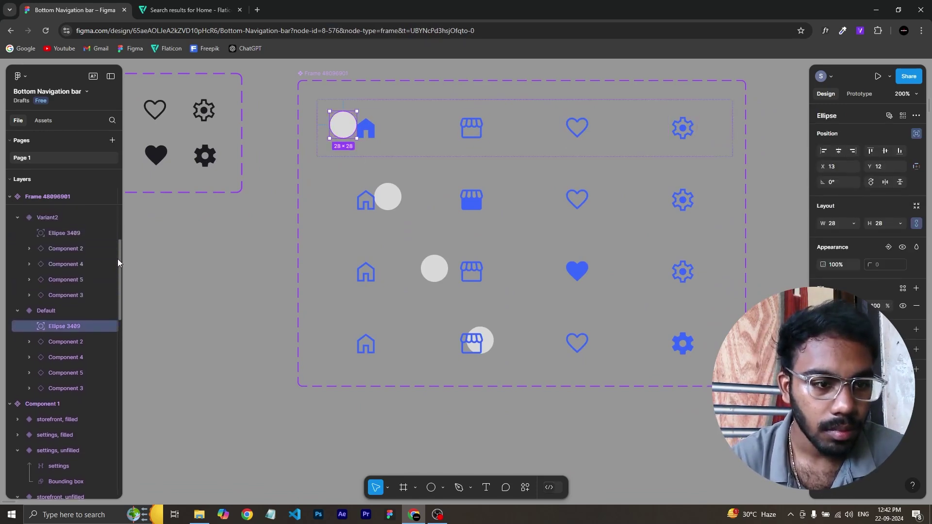
pyautogui.moveTo(117, 259); pyautogui.dragTo(115, 225)
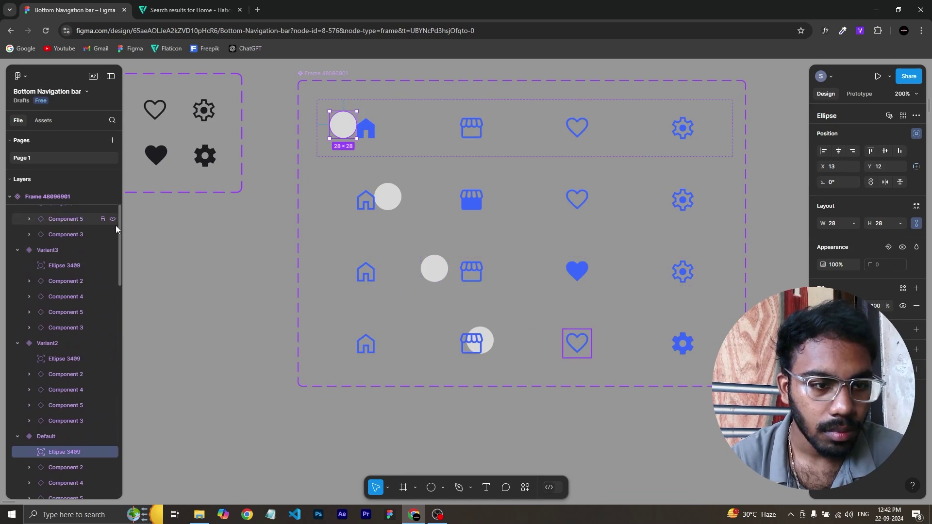
pyautogui.keyDown('shift'); pyautogui.click(61, 357); pyautogui.keyUp('shift')
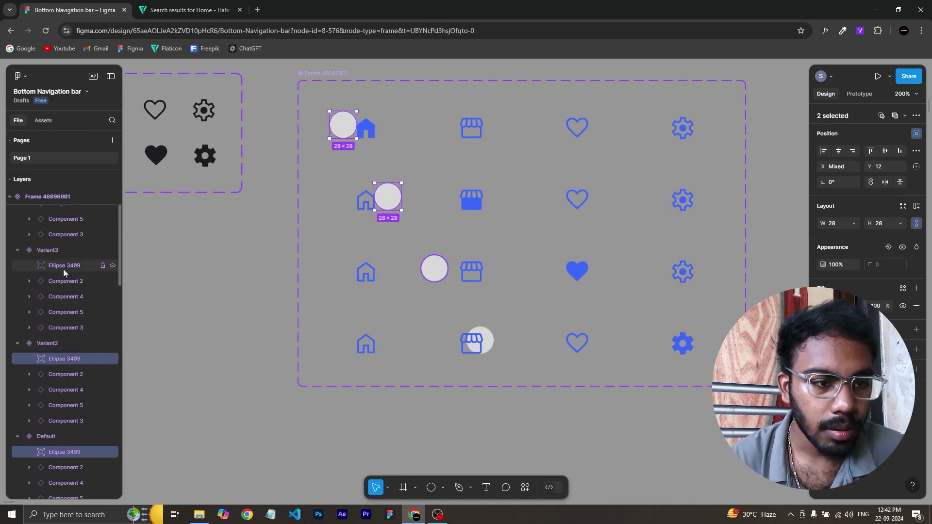
pyautogui.keyDown('shift'); pyautogui.click(63, 269); pyautogui.keyUp('shift')
pyautogui.moveTo(117, 246); pyautogui.dragTo(116, 231)
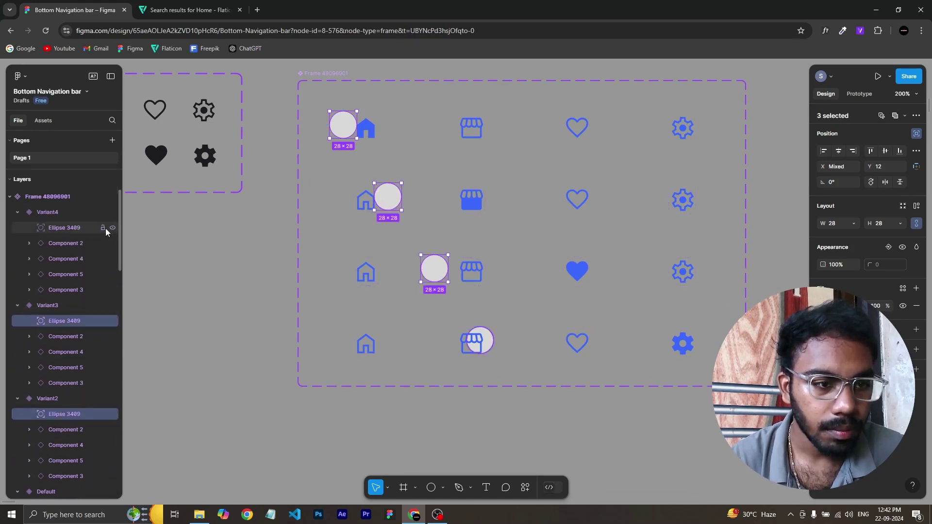
pyautogui.keyDown('shift'); pyautogui.click(71, 230); pyautogui.keyUp('shift')
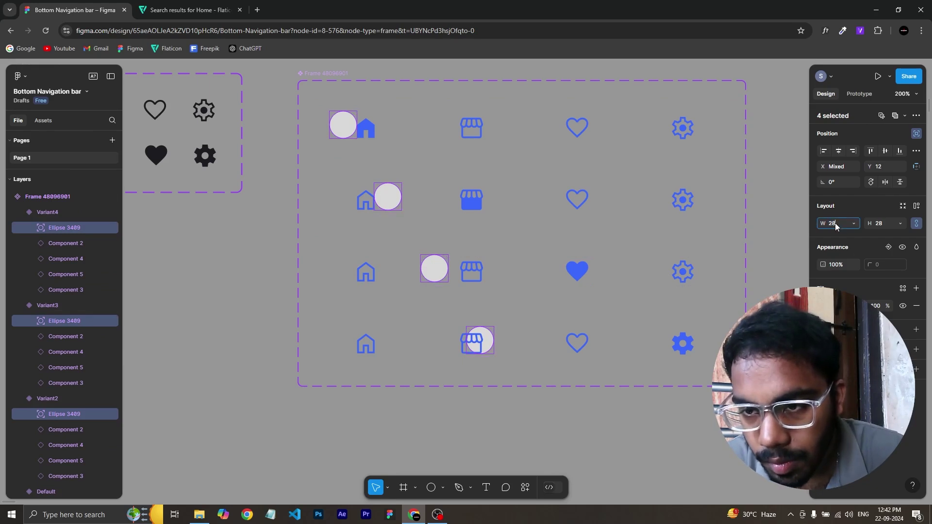
pyautogui.write('36')
pyautogui.press('Return')
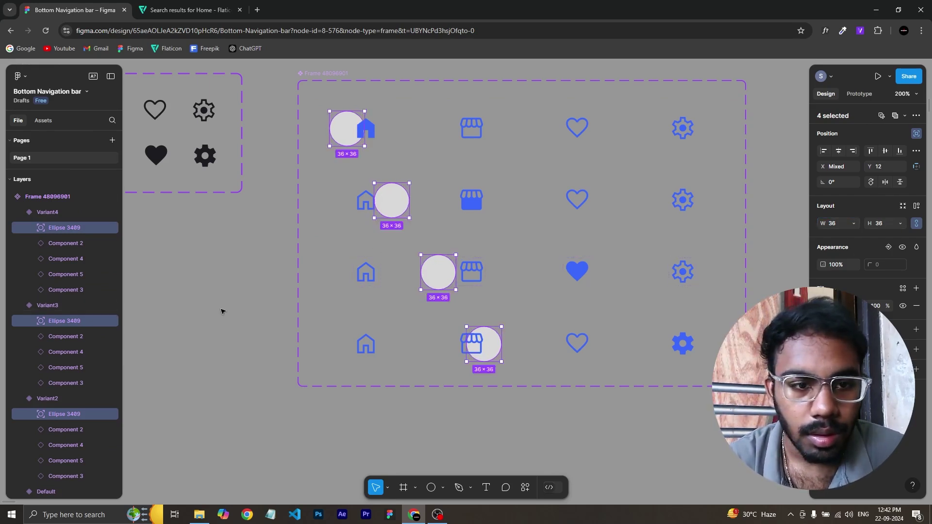
# - Center the default variant's circle behind the home icon at X 32, Y 11, and the second variant's circle behind the storefront icon
pyautogui.click(342, 131)
pyautogui.moveTo(342, 131); pyautogui.dragTo(358, 134)
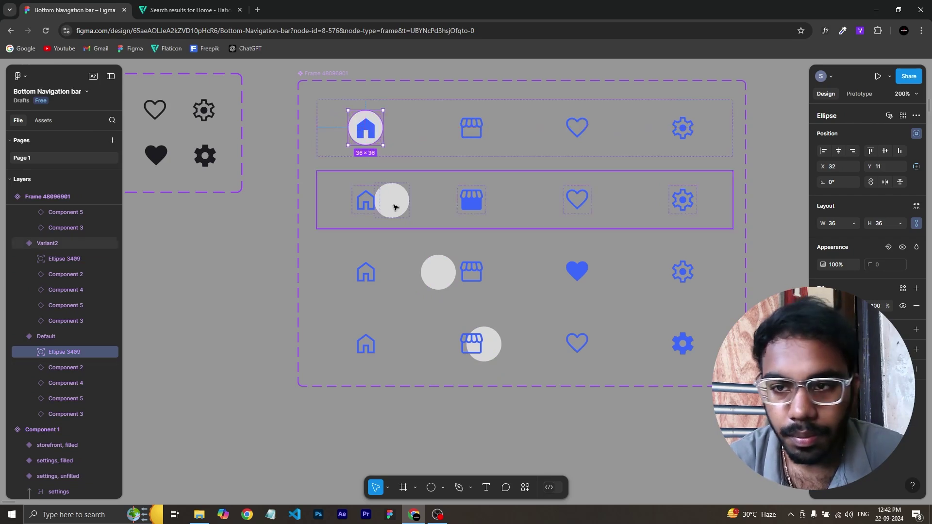
pyautogui.click(394, 204)
pyautogui.click(392, 202)
pyautogui.moveTo(822, 166); pyautogui.dragTo(903, 169)
# - Move the third variant's circle behind the heart at X 250 and the fourth variant's circle behind the settings icon at X 359
pyautogui.click(437, 274)
pyautogui.click(439, 272)
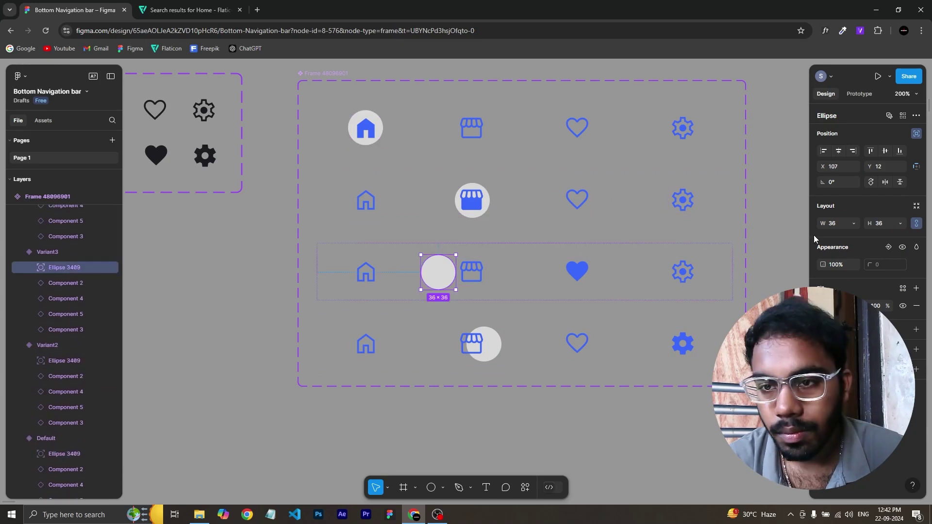
pyautogui.moveTo(822, 167); pyautogui.dragTo(922, 166)
pyautogui.scroll(1, 80, 266)
pyautogui.click(66, 227)
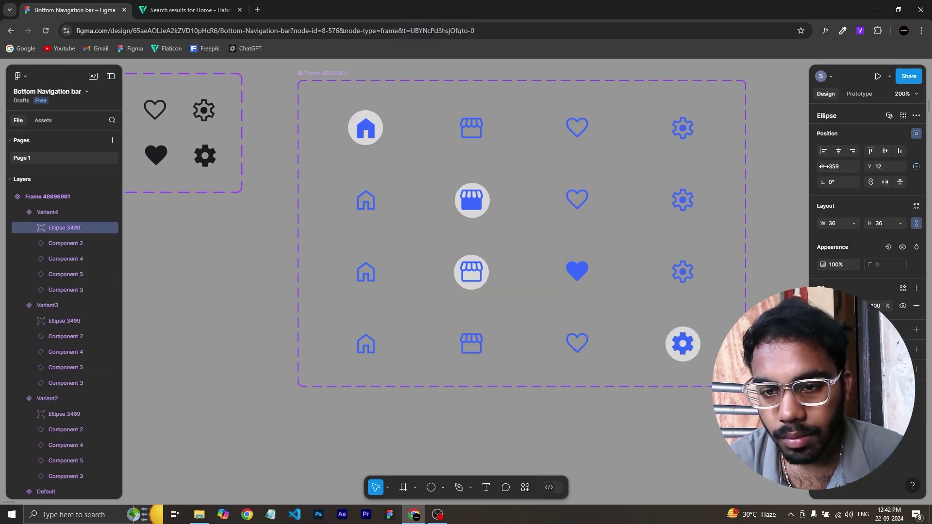
pyautogui.click(67, 321)
pyautogui.moveTo(823, 167); pyautogui.dragTo(927, 161)
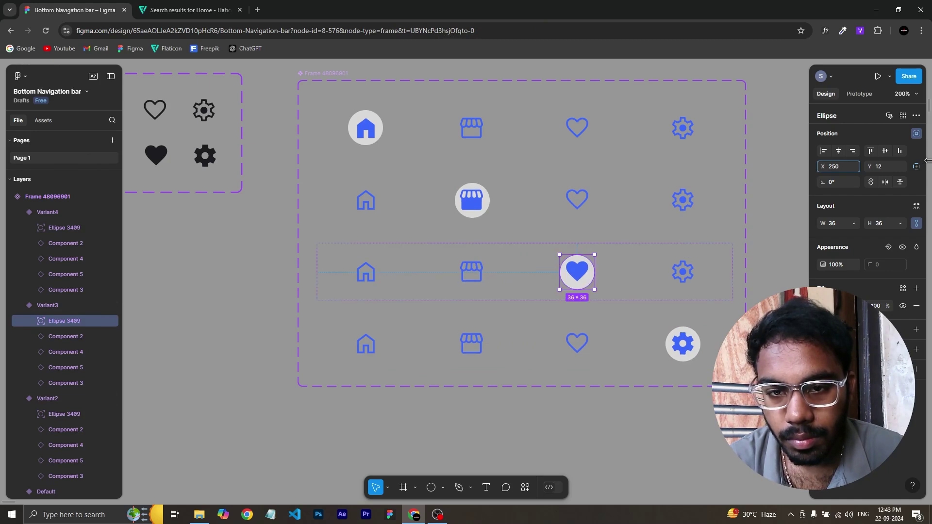
# - Set the Y position of the highlight circles in all four variants to 11
pyautogui.keyDown('shift'); pyautogui.click(74, 417); pyautogui.keyUp('shift')
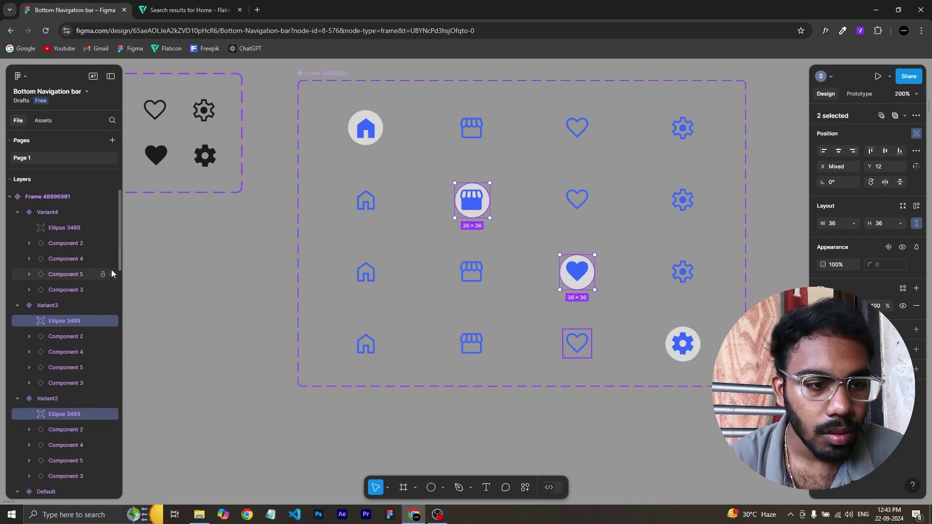
pyautogui.keyDown('shift'); pyautogui.click(74, 228); pyautogui.keyUp('shift')
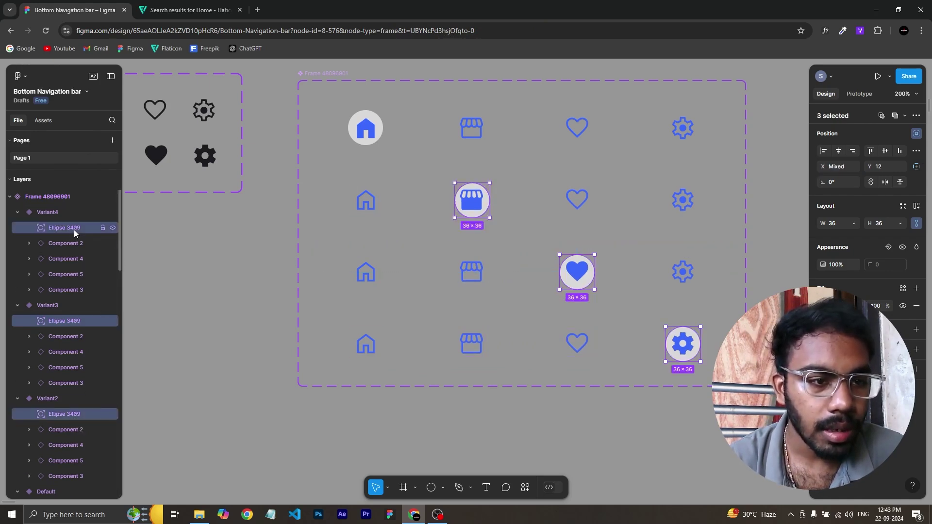
pyautogui.scroll(-5, 118, 257)
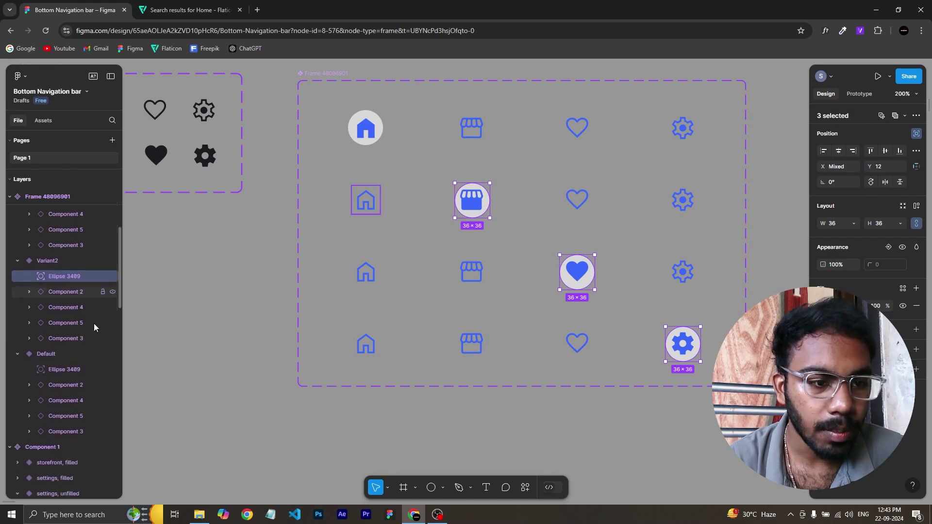
pyautogui.keyDown('shift'); pyautogui.click(69, 372); pyautogui.keyUp('shift')
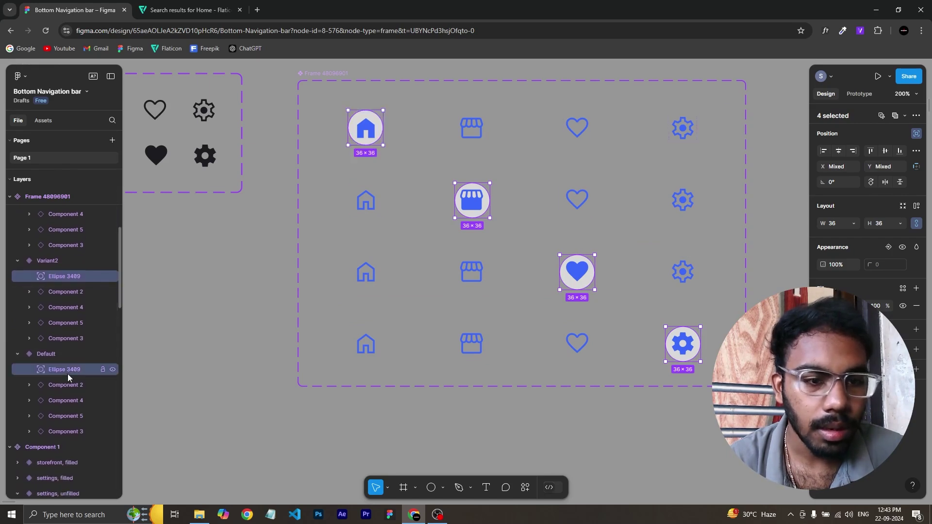
pyautogui.click(883, 166)
pyautogui.write('11')
pyautogui.press('Return')
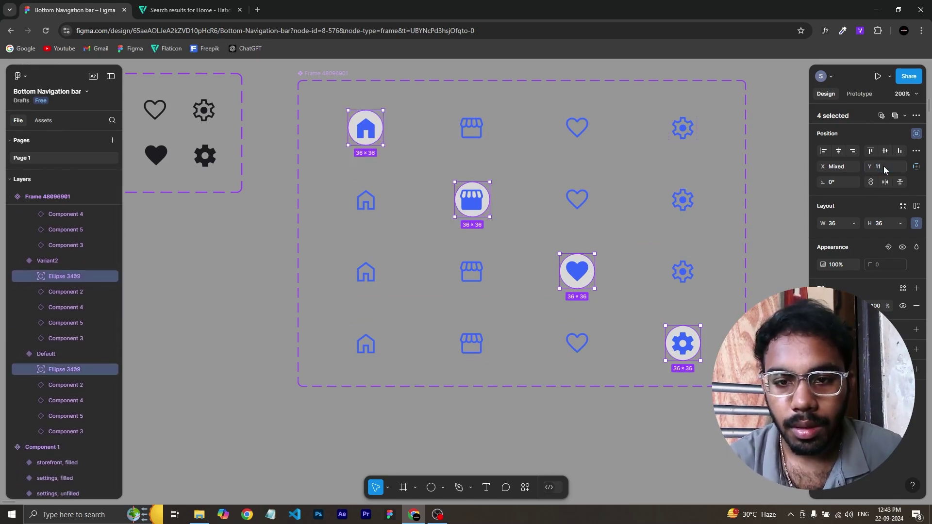
pyautogui.click(542, 445)
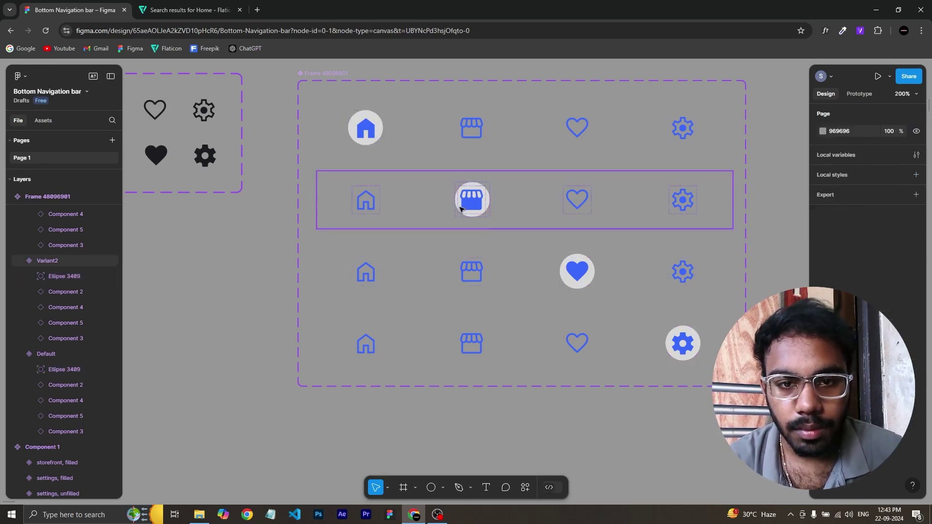
# - Move the new navigation bar instance in the Workout frame to X 3, Y 760, above the old navigation bar
pyautogui.hotkey('shift', '0')
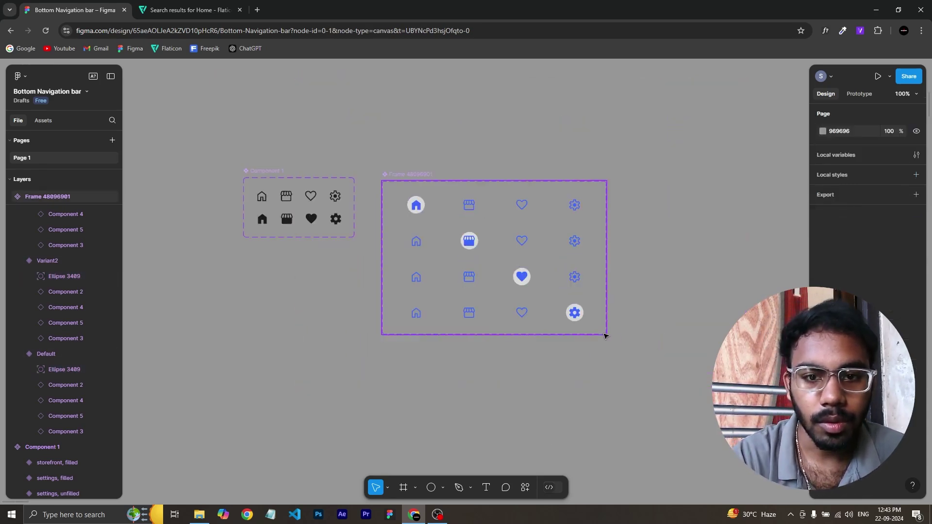
pyautogui.hscroll(10, 605, 335)
pyautogui.scroll(-3, 524, 298)
pyautogui.hscroll(5, 523, 298)
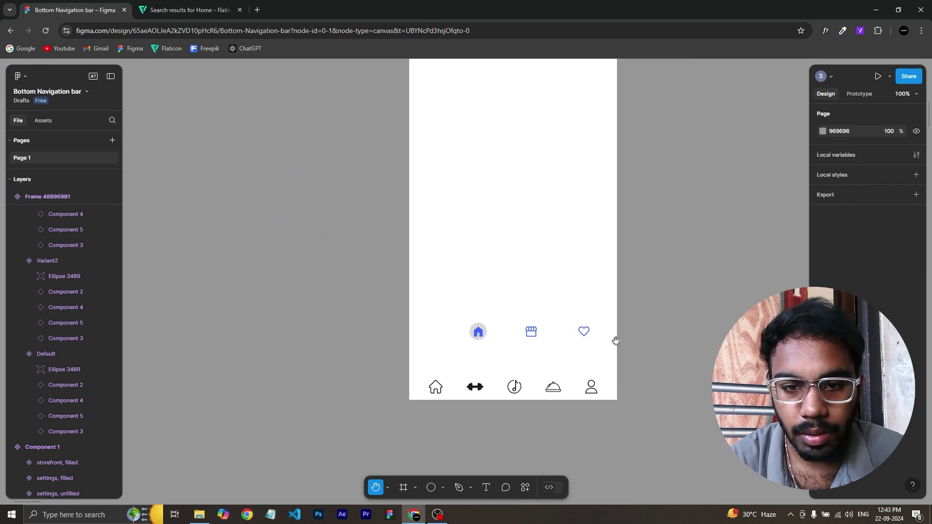
pyautogui.press('v')
pyautogui.click(579, 337)
pyautogui.moveTo(533, 339); pyautogui.dragTo(522, 340)
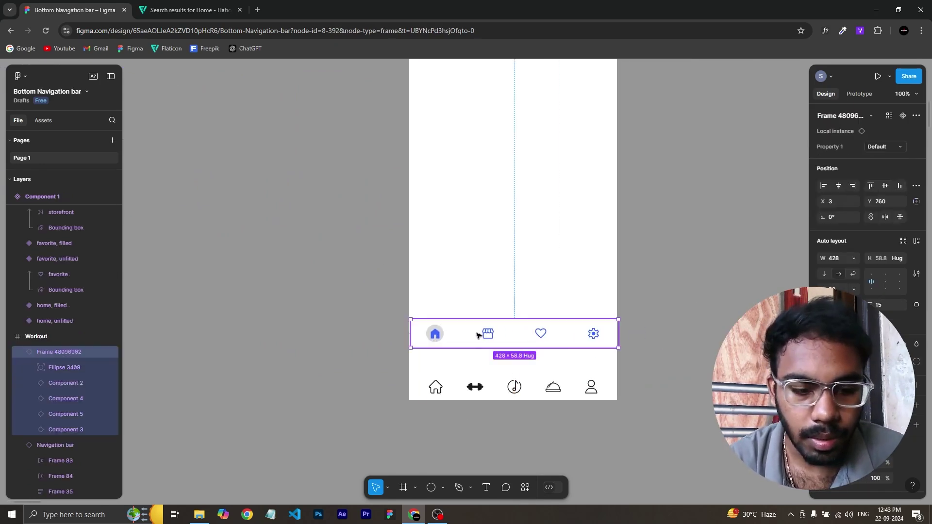
# - Delete the new navigation bar instance from the Workout frame, and undo the deletion
pyautogui.press('Delete')
pyautogui.click(480, 379)
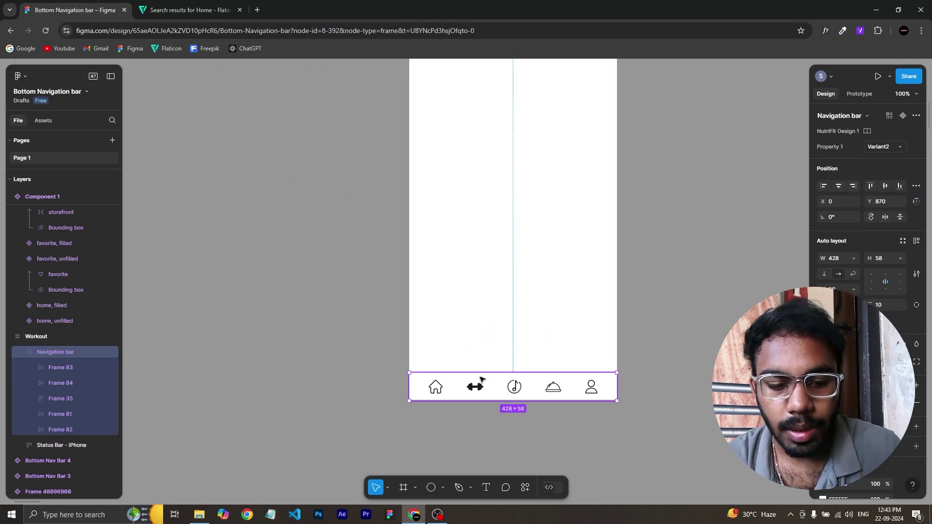
pyautogui.hotkey('ctrl', 'z')
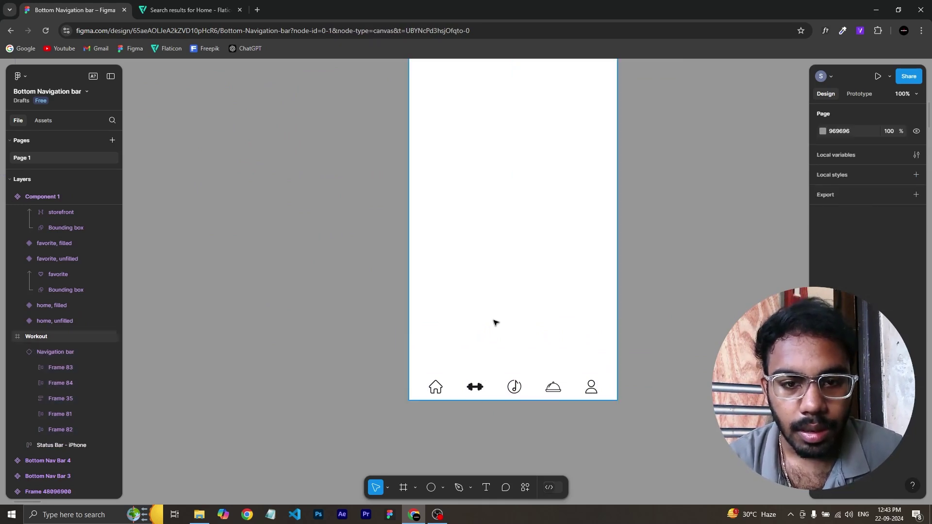
pyautogui.hotkey('ctrl', 'z')
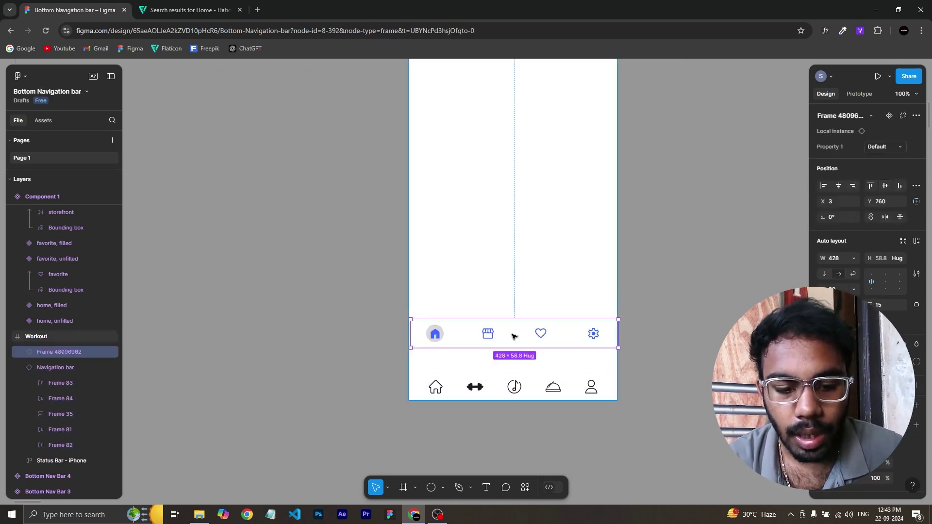
# - Cut the new navigation bar instance and replace the old navigation bar in the Workout frame with it, allowing clipboard access
pyautogui.hotkey('ctrl', 'x')
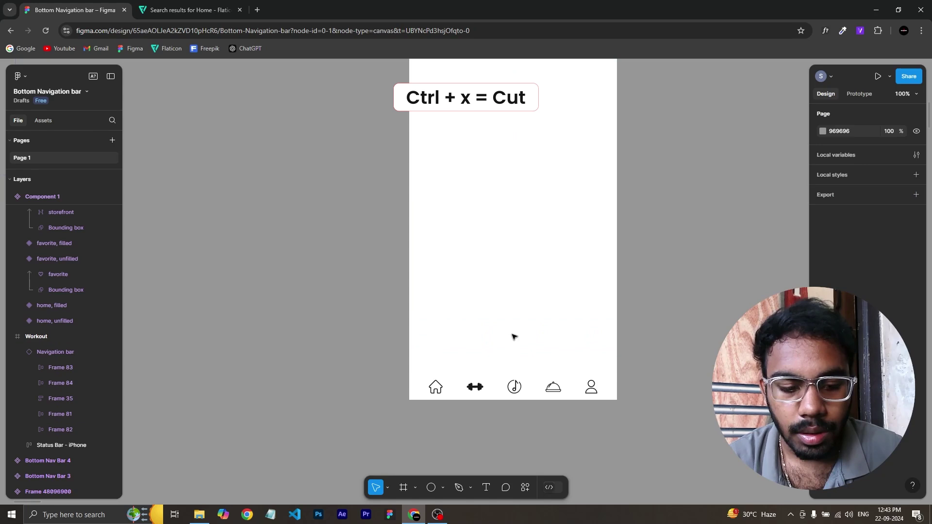
pyautogui.click(497, 385)
pyautogui.click(497, 386)
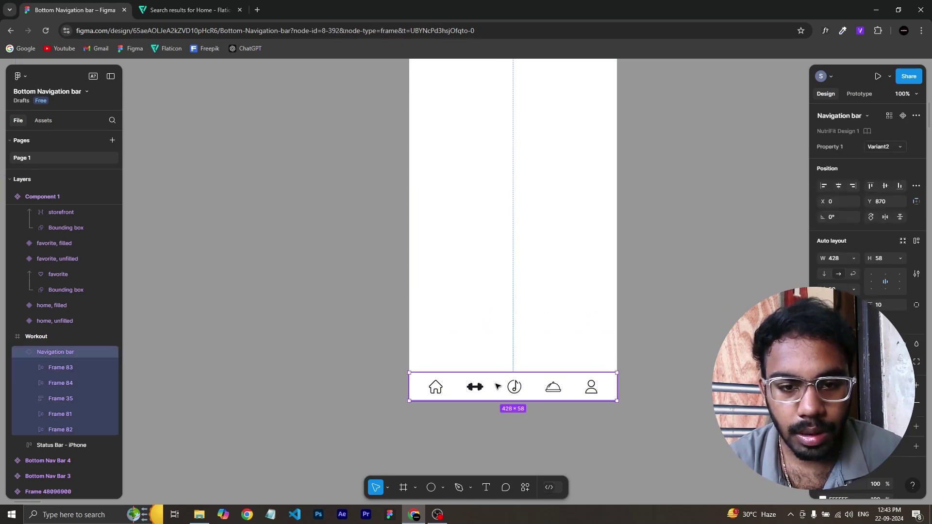
pyautogui.hotkey('ctrl', 'shift', 'r')
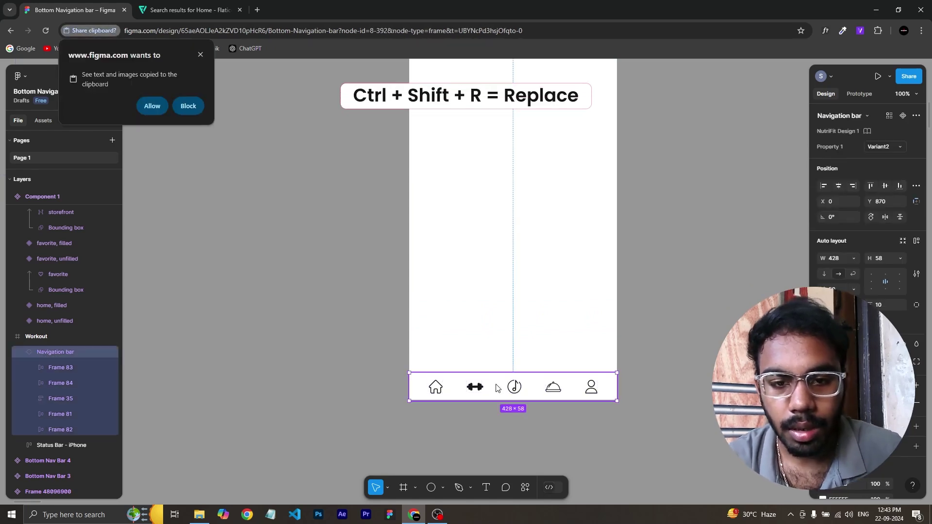
pyautogui.click(162, 108)
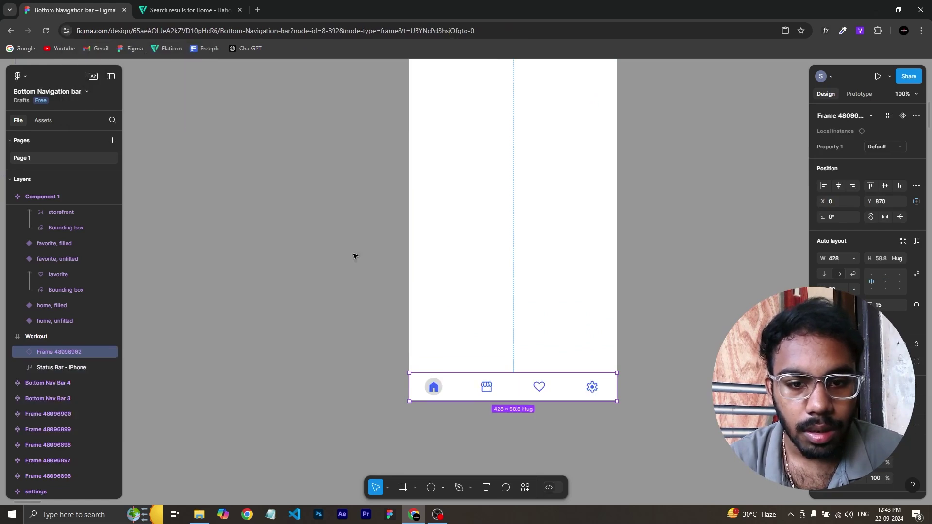
pyautogui.click(356, 298)
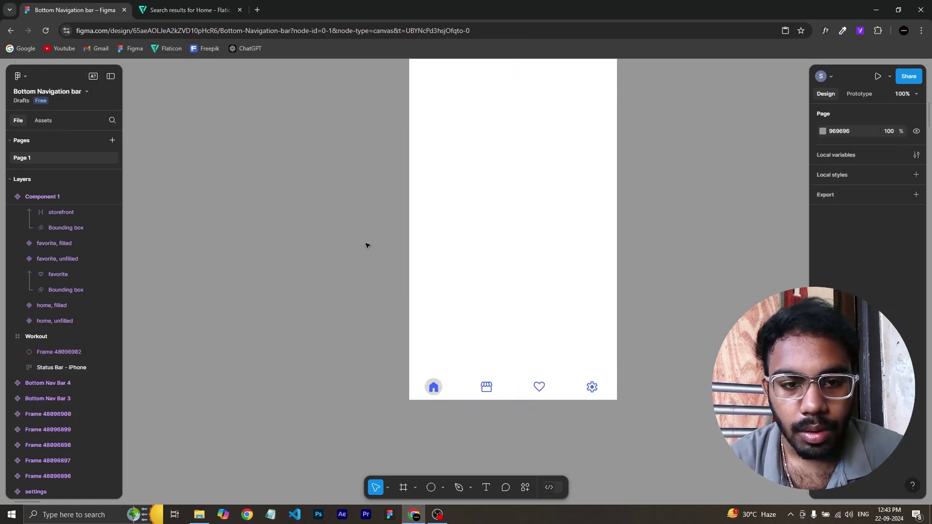
pyautogui.rightClick(365, 243)
pyautogui.click(528, 398)
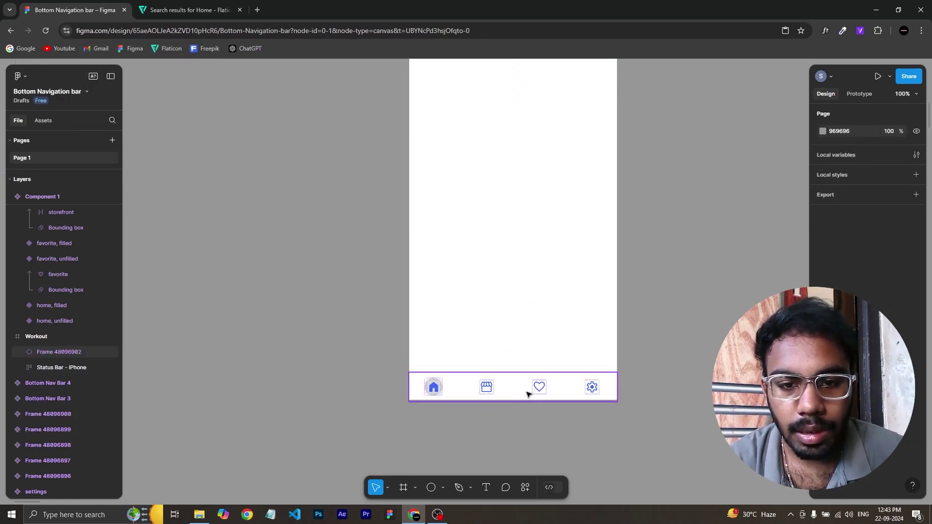
pyautogui.rightClick(528, 398)
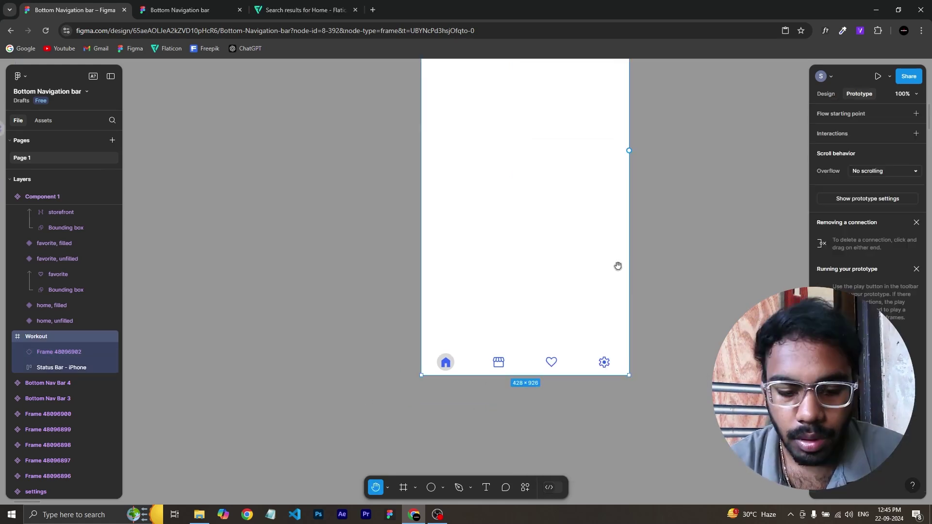
# - Add a drop shadow effect to the navigation bar instance in the Workout frame and offset the shadow upward
pyautogui.press('v')
pyautogui.click(546, 364)
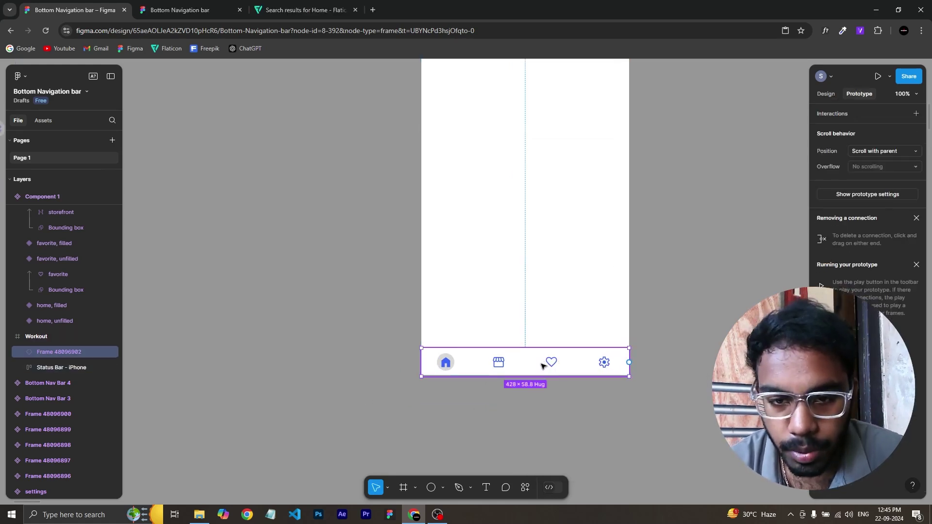
pyautogui.click(824, 94)
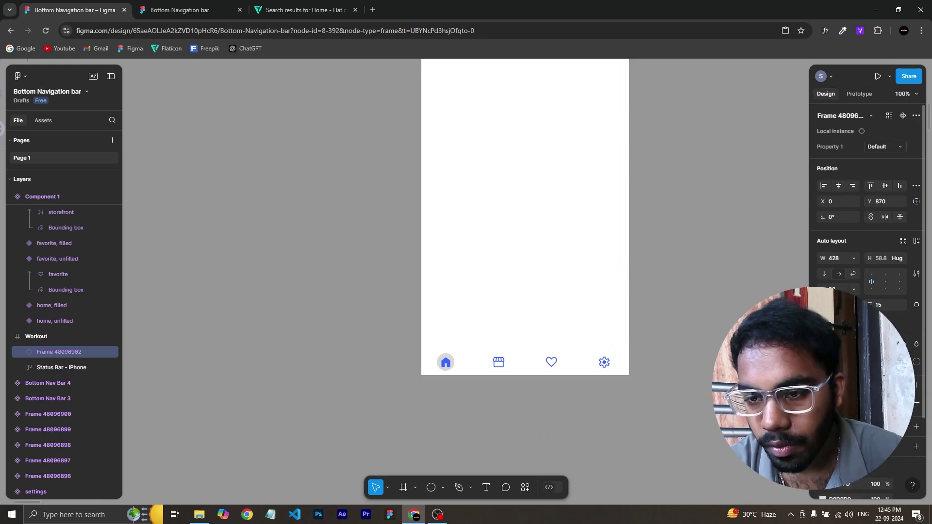
pyautogui.scroll(-1, 866, 388)
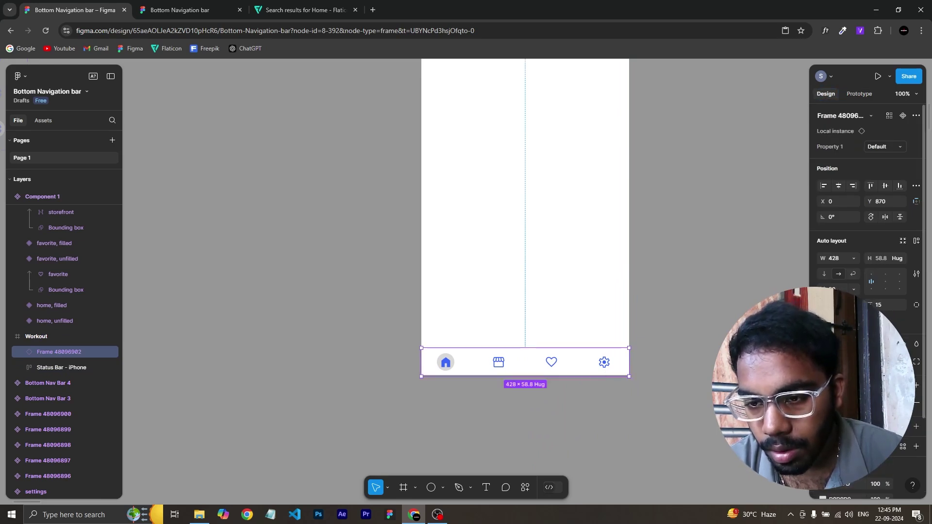
pyautogui.scroll(-1, 867, 291)
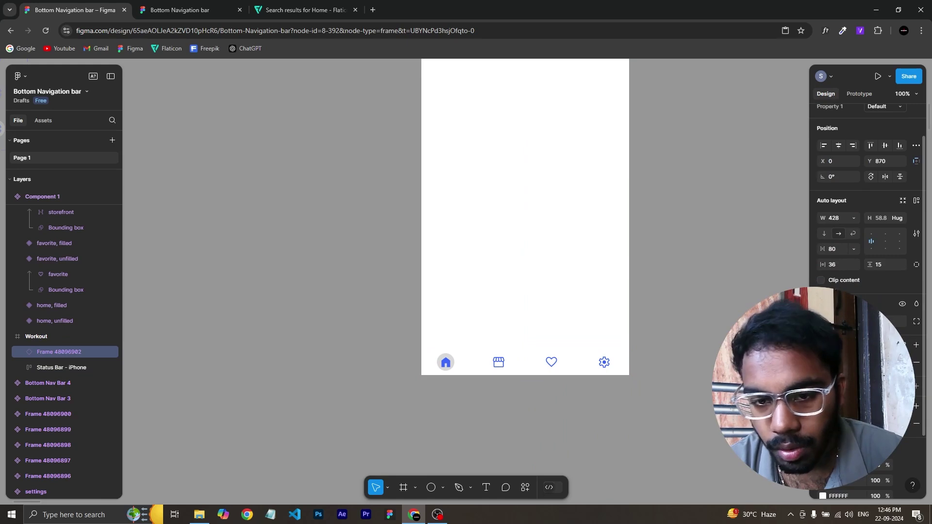
pyautogui.click(823, 424)
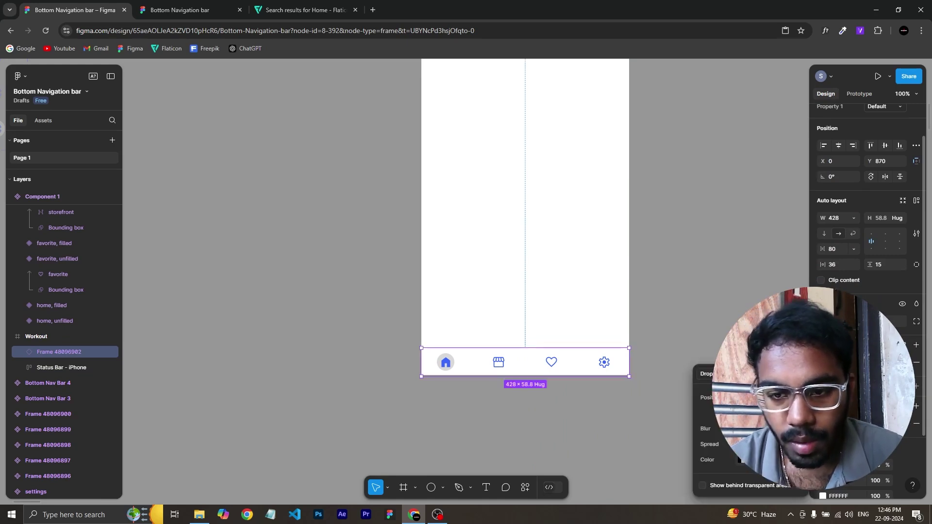
pyautogui.press('Return')
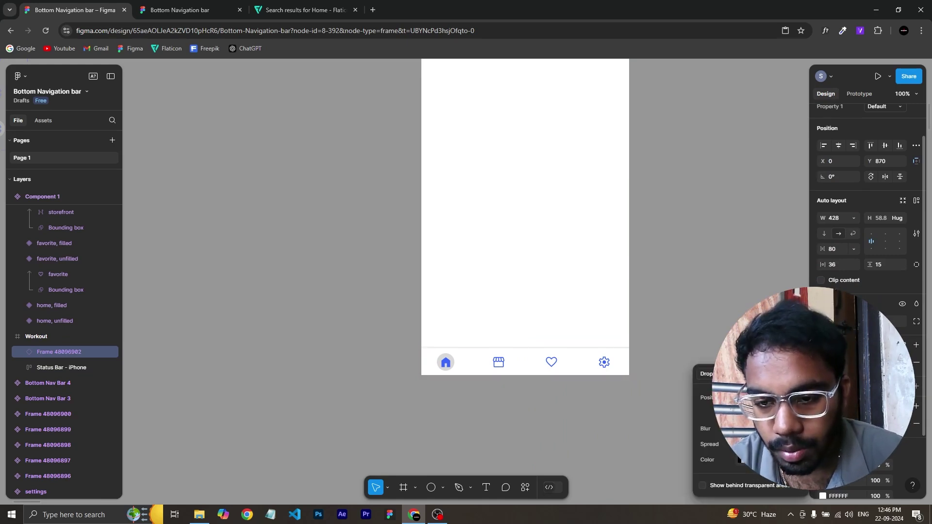
# - Set the navigation bar's drop shadow colour to the blue sampled from its home icon
pyautogui.click(740, 460)
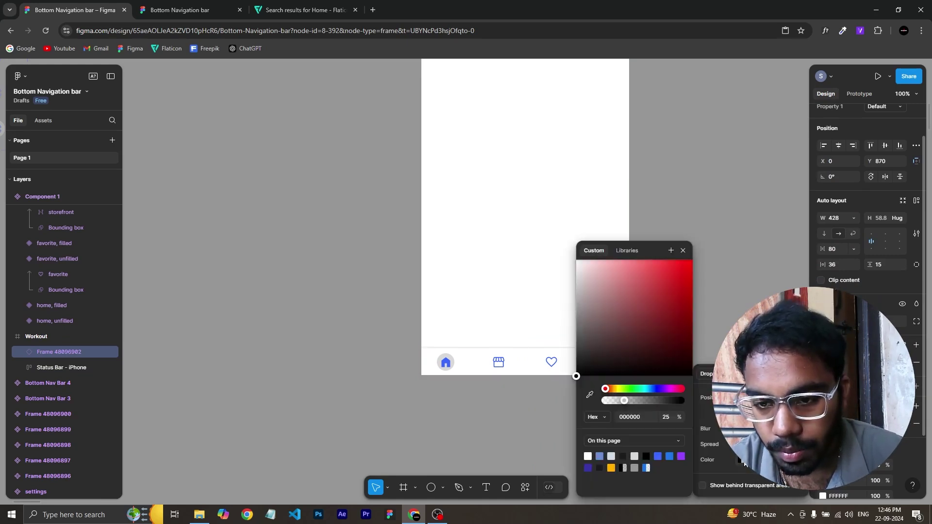
pyautogui.click(590, 396)
pyautogui.click(445, 362)
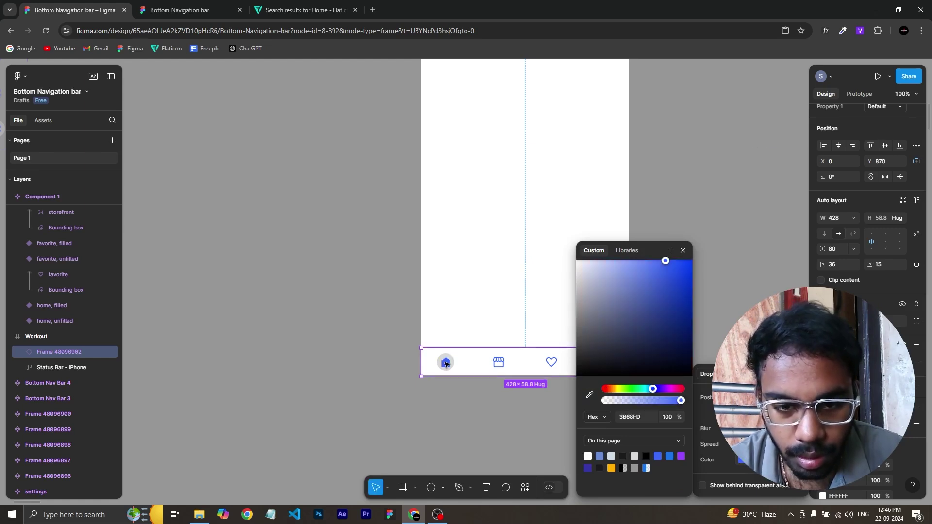
pyautogui.click(683, 251)
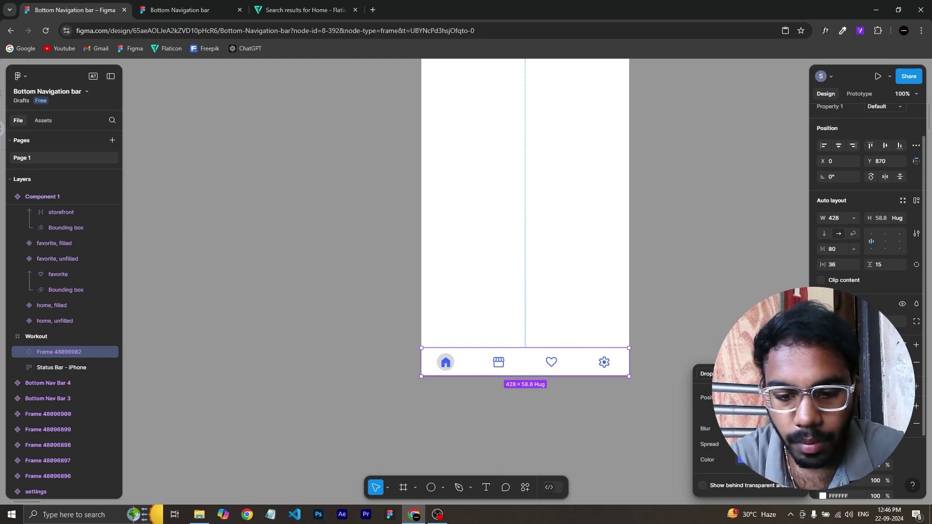
# - Increase the blur of the navigation bar's drop shadow and set the shadow colour's opacity to 10%
pyautogui.press('Return')
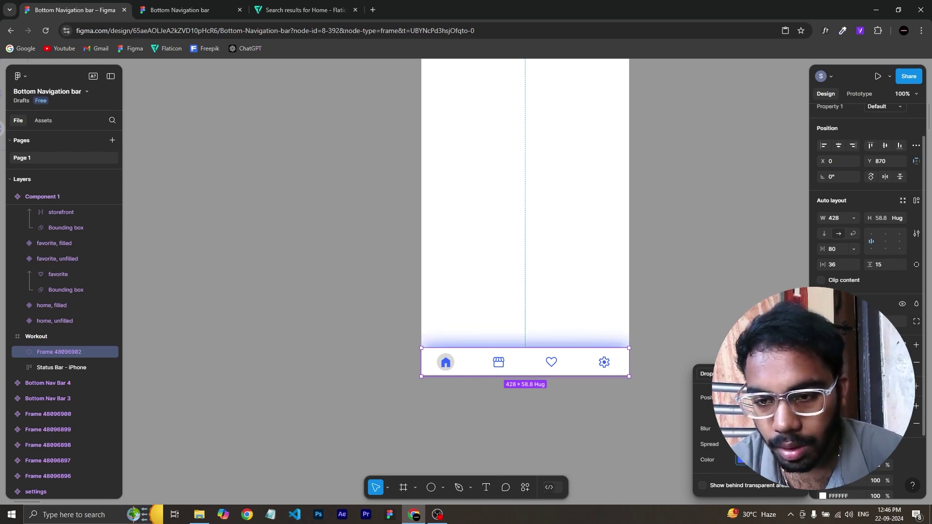
pyautogui.click(786, 459)
pyautogui.write('10')
pyautogui.press('Return')
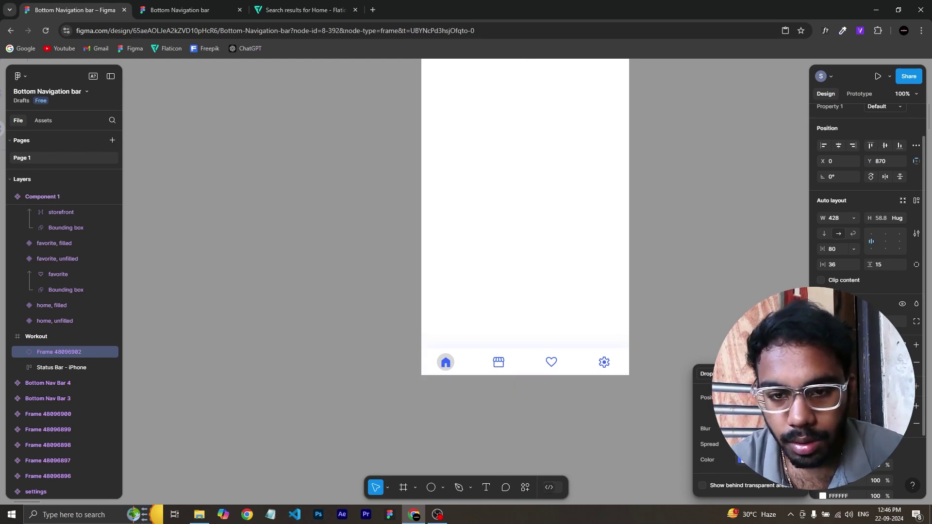
pyautogui.click(639, 414)
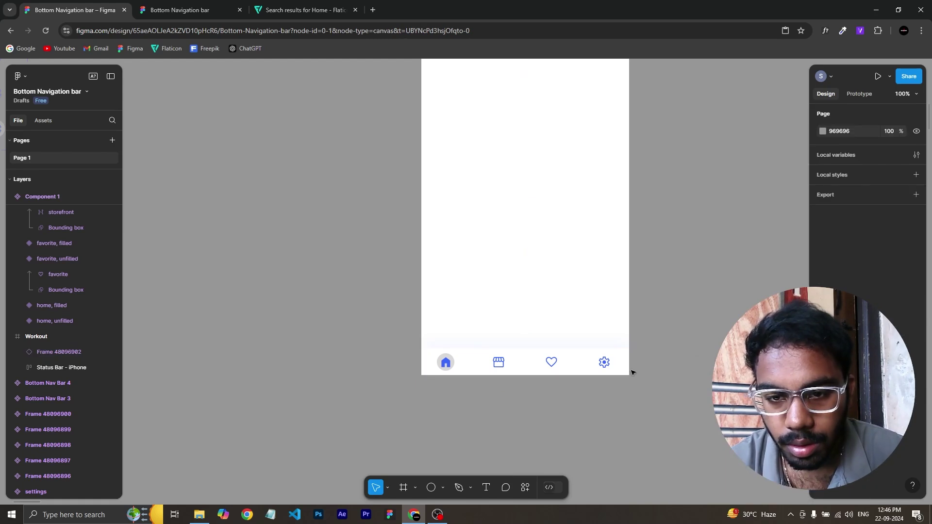
# - Give the Workout frame's navigation bar a corner radius of 3 and move it up to Y 867
pyautogui.click(625, 366)
pyautogui.scroll(-2, 874, 285)
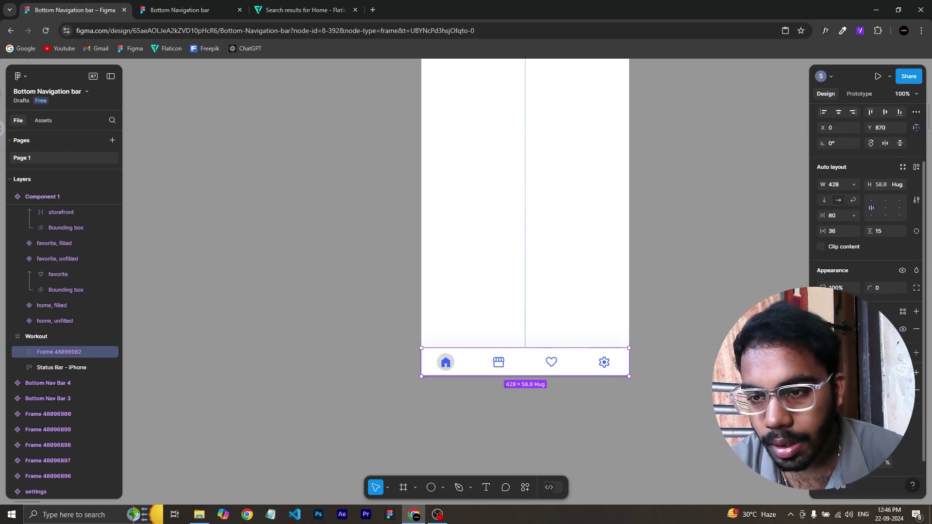
pyautogui.moveTo(873, 285); pyautogui.dragTo(898, 297)
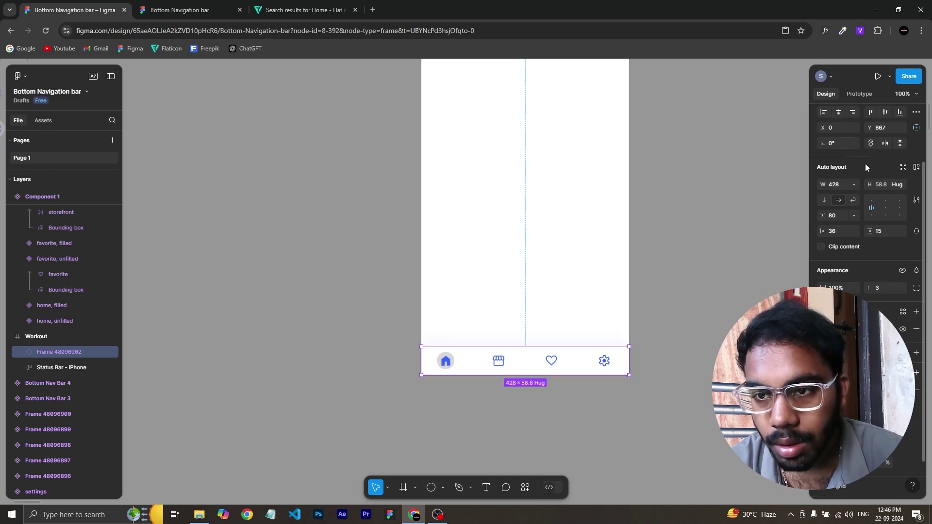
pyautogui.press('Up')
pyautogui.press('Up')
pyautogui.press('Up')
pyautogui.click(743, 293)
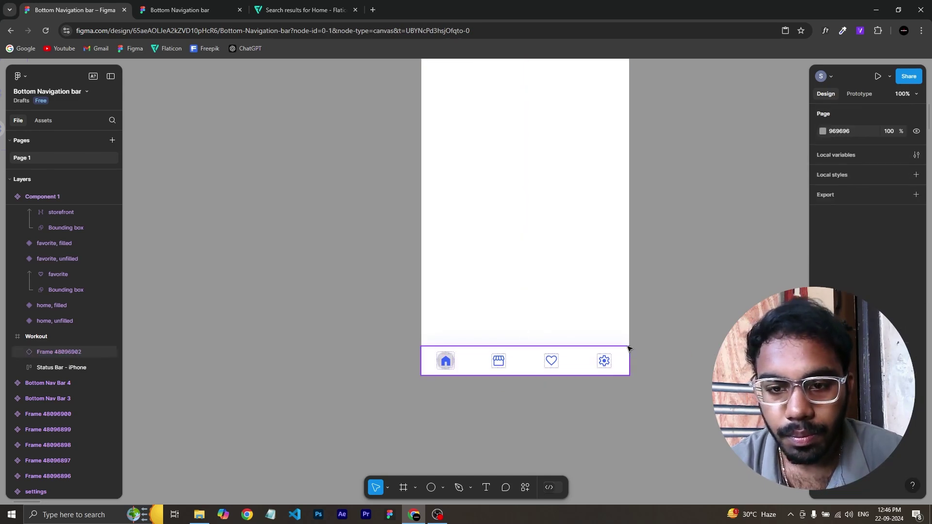
pyautogui.click(619, 364)
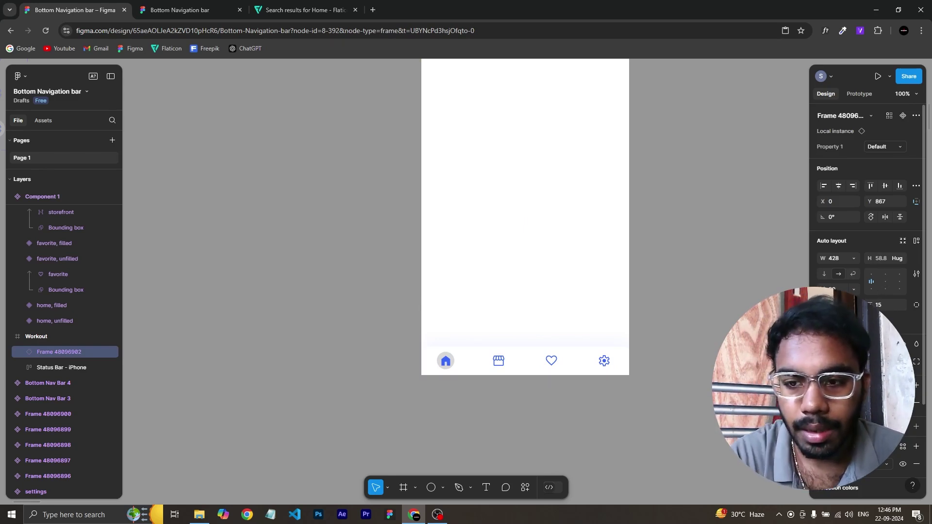
pyautogui.click(631, 365)
pyautogui.click(625, 360)
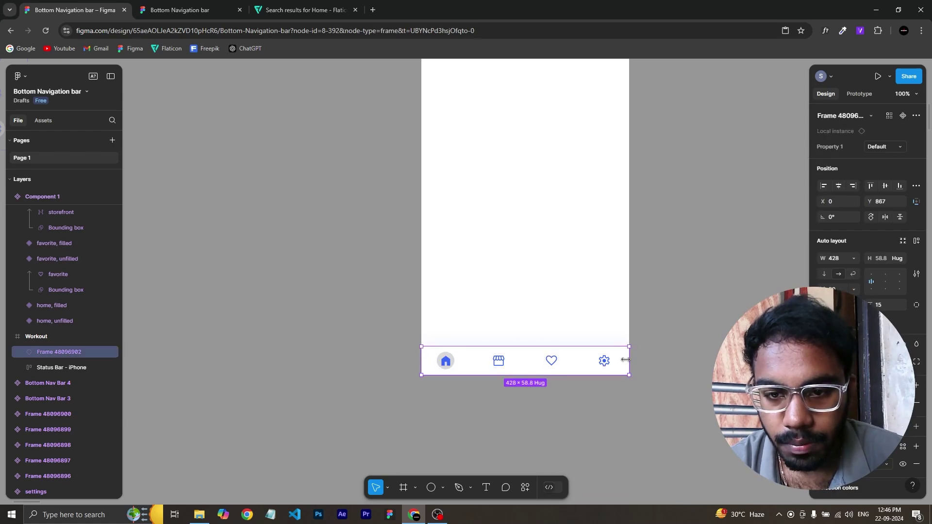
pyautogui.click(354, 294)
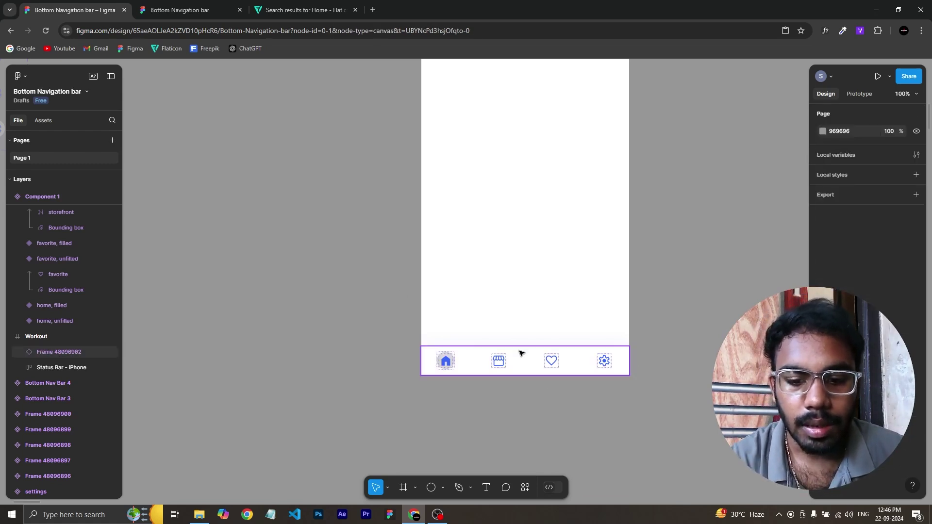
# - Change the fill of the highlight circles in all four navigation bar variants to white
pyautogui.press('-')
pyautogui.moveTo(493, 341); pyautogui.dragTo(706, 408)
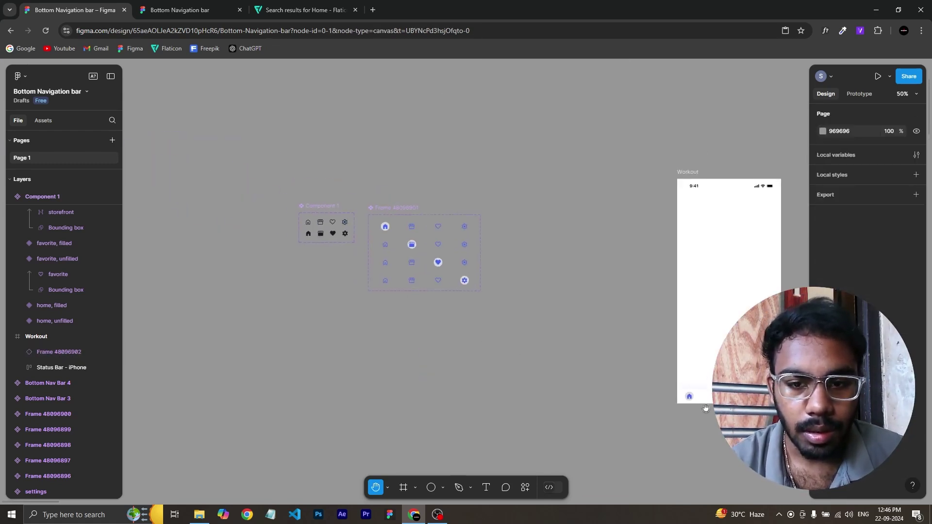
pyautogui.press('+')
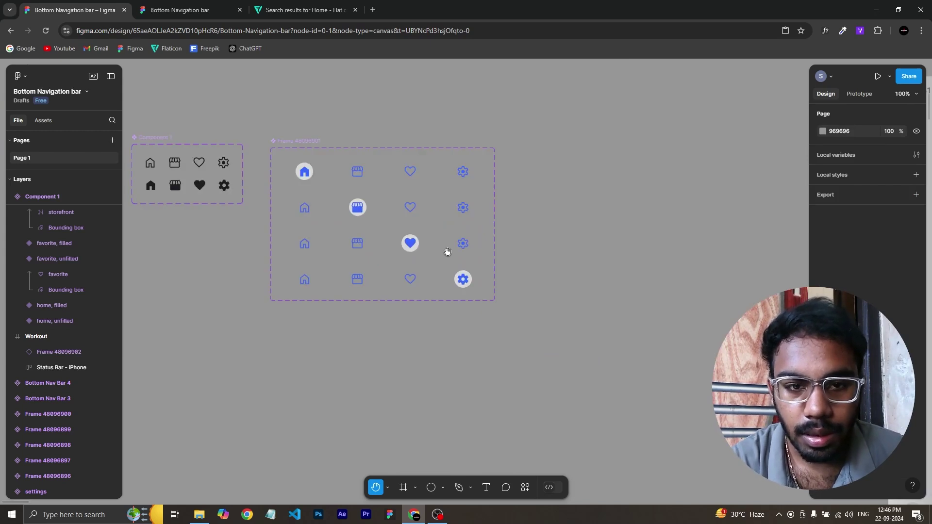
pyautogui.press('+')
pyautogui.press('-')
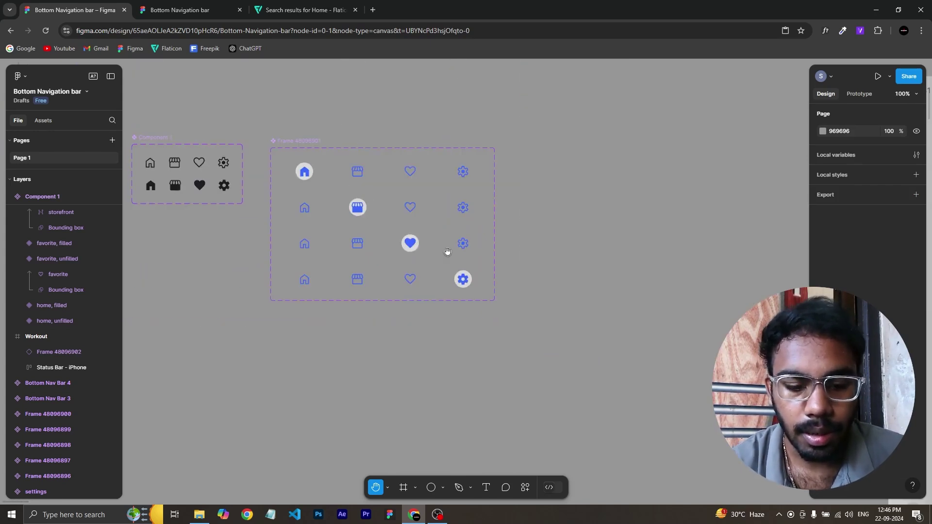
pyautogui.press('v')
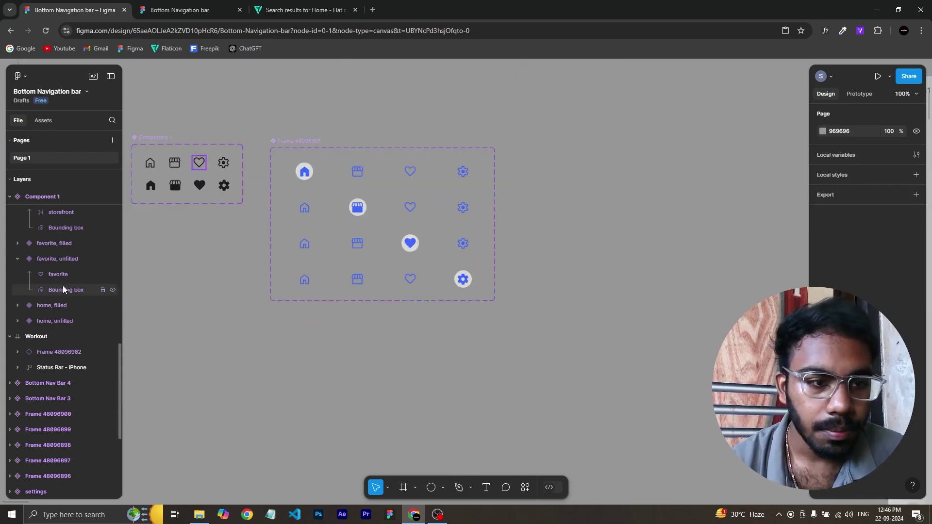
pyautogui.scroll(3, 63, 286)
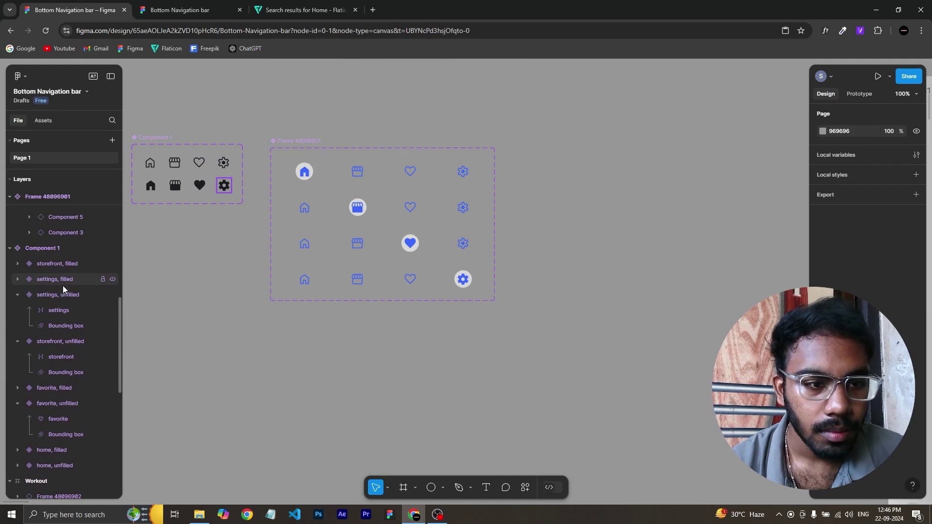
pyautogui.scroll(5, 63, 285)
pyautogui.click(59, 224)
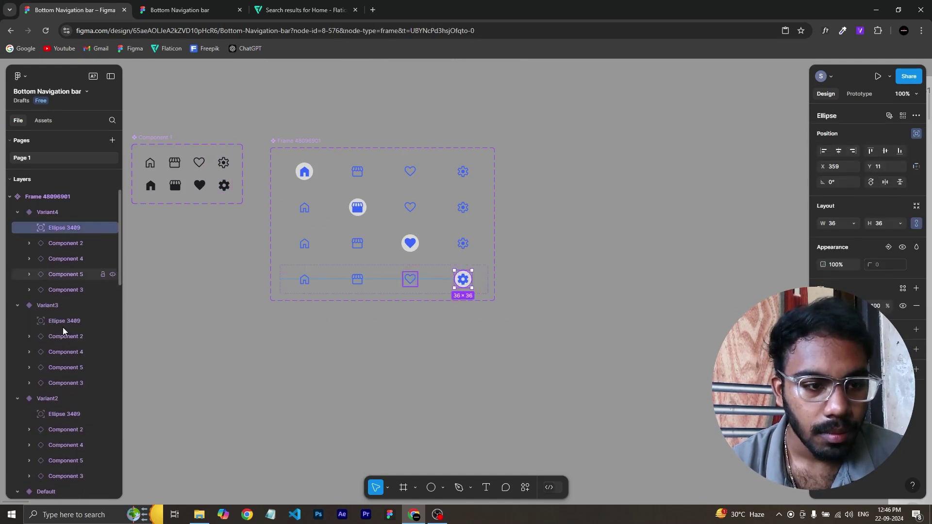
pyautogui.keyDown('shift'); pyautogui.click(63, 322); pyautogui.keyUp('shift')
pyautogui.scroll(-2, 63, 322)
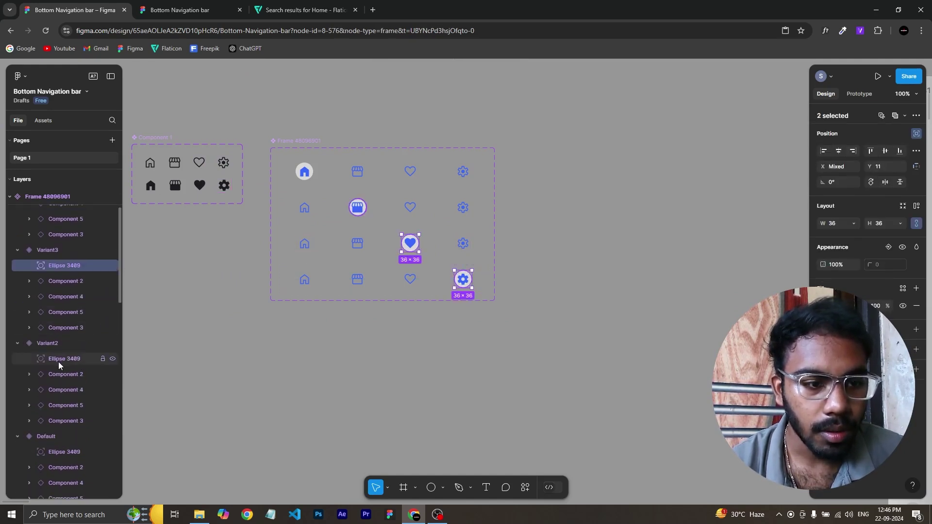
pyautogui.keyDown('shift'); pyautogui.click(58, 362); pyautogui.keyUp('shift')
pyautogui.keyDown('shift'); pyautogui.click(69, 452); pyautogui.keyUp('shift')
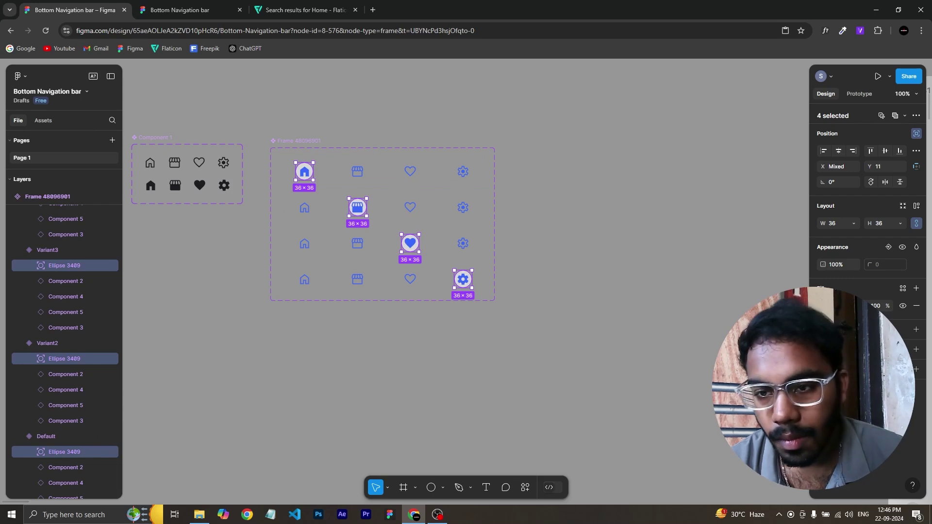
pyautogui.click(824, 306)
pyautogui.moveTo(718, 298); pyautogui.dragTo(674, 260)
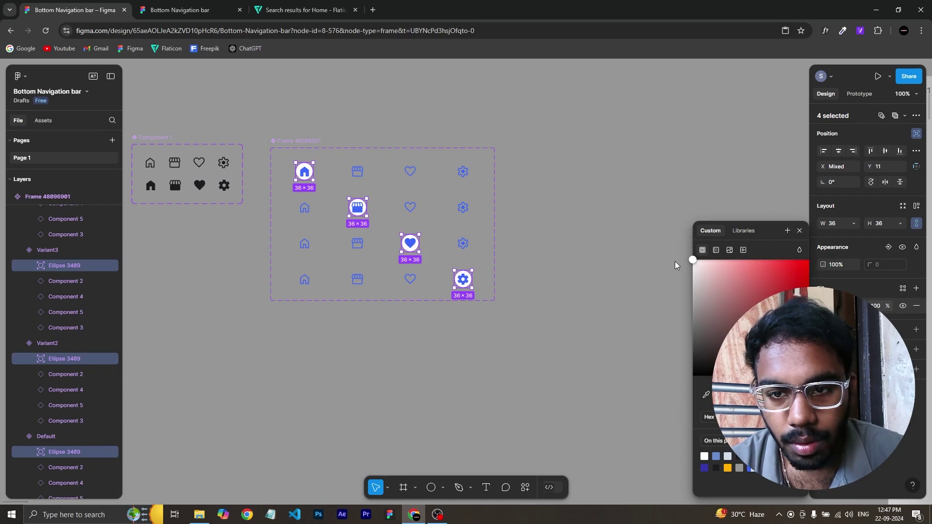
pyautogui.click(799, 231)
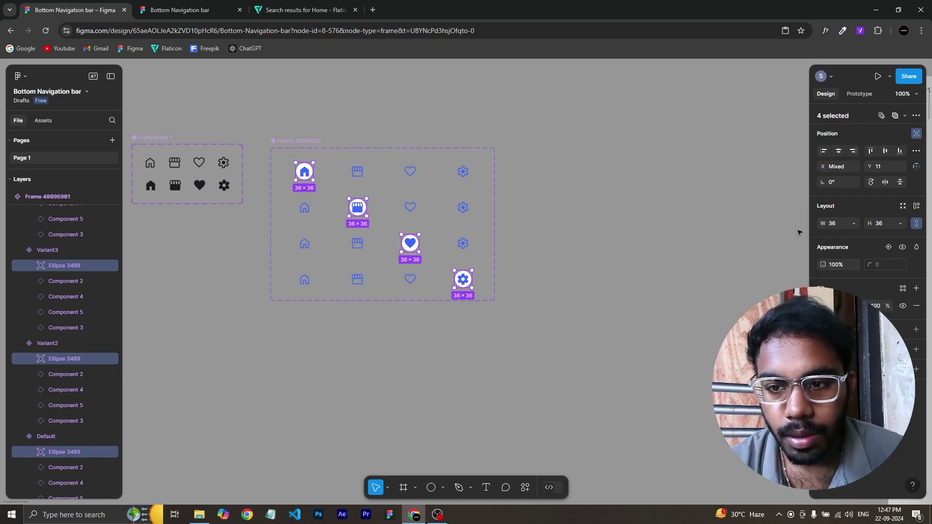
# - Add a soft blue drop shadow to the highlight circles in all four variants, keeping the circles selected
pyautogui.click(916, 349)
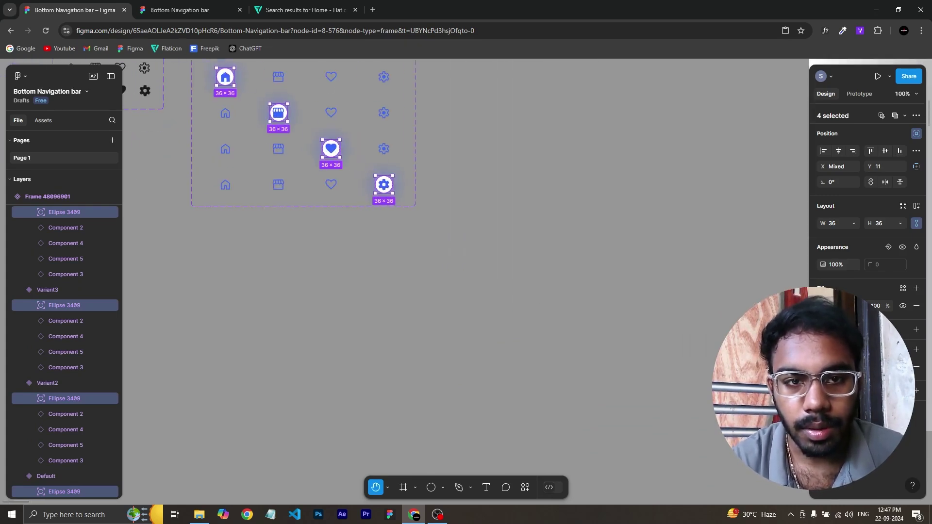
pyautogui.moveTo(562, 273); pyautogui.dragTo(616, 318)
pyautogui.press('v')
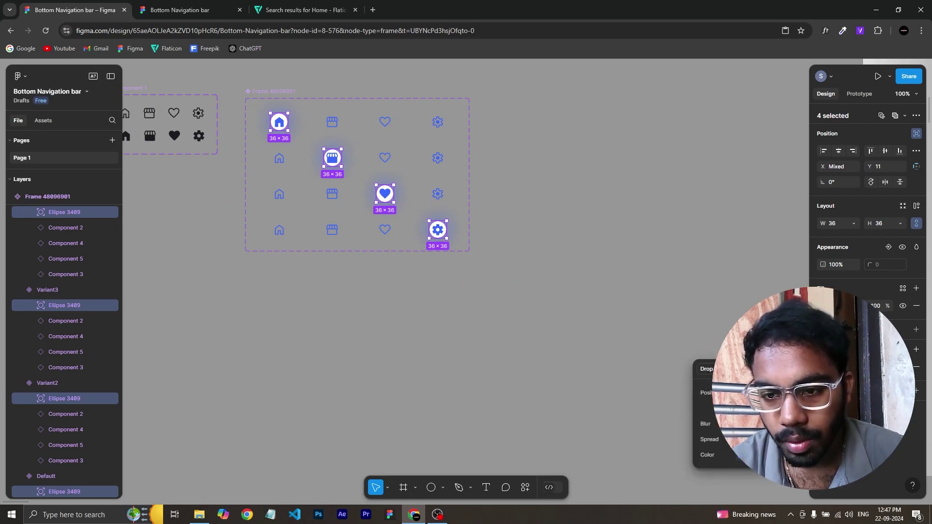
pyautogui.click(624, 376)
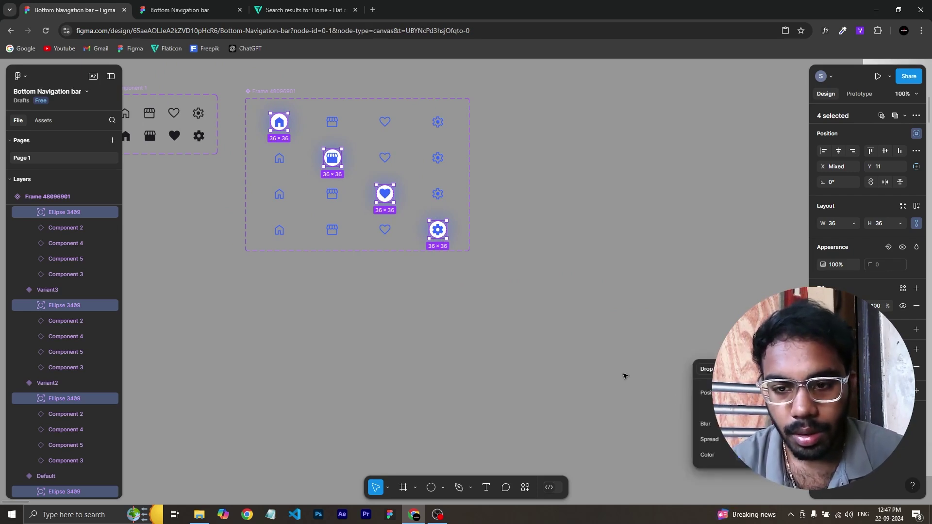
pyautogui.hotkey('ctrl', 'z')
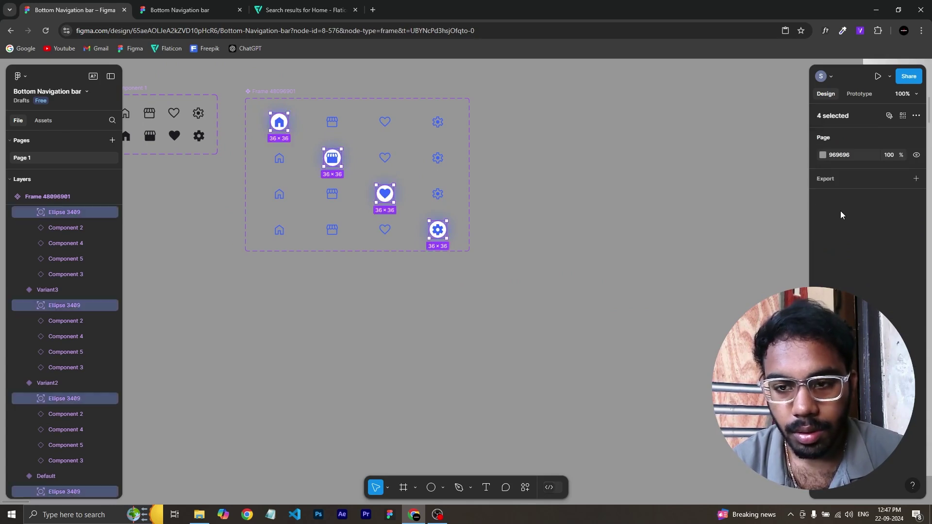
# - Open the circles' drop shadow settings and examine the glow around the home icon in the Workout frame
pyautogui.click(823, 367)
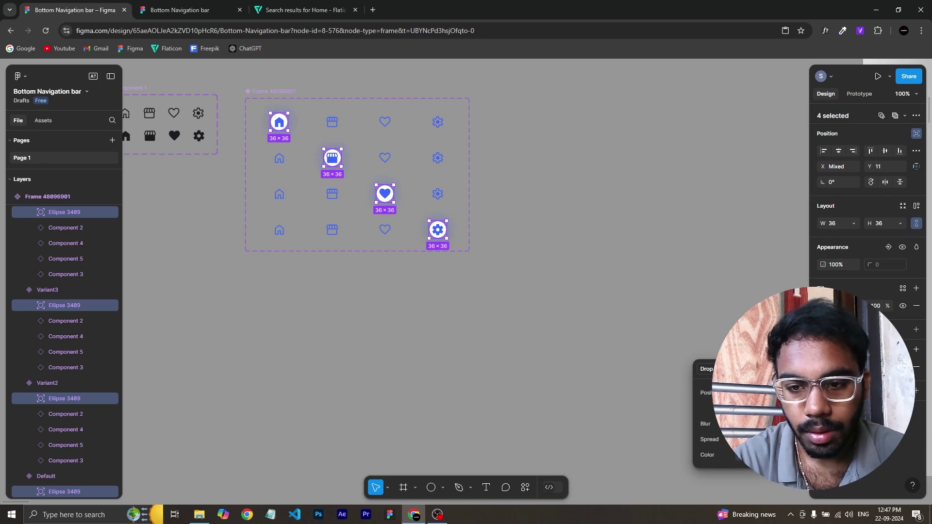
pyautogui.moveTo(651, 338); pyautogui.dragTo(283, 214)
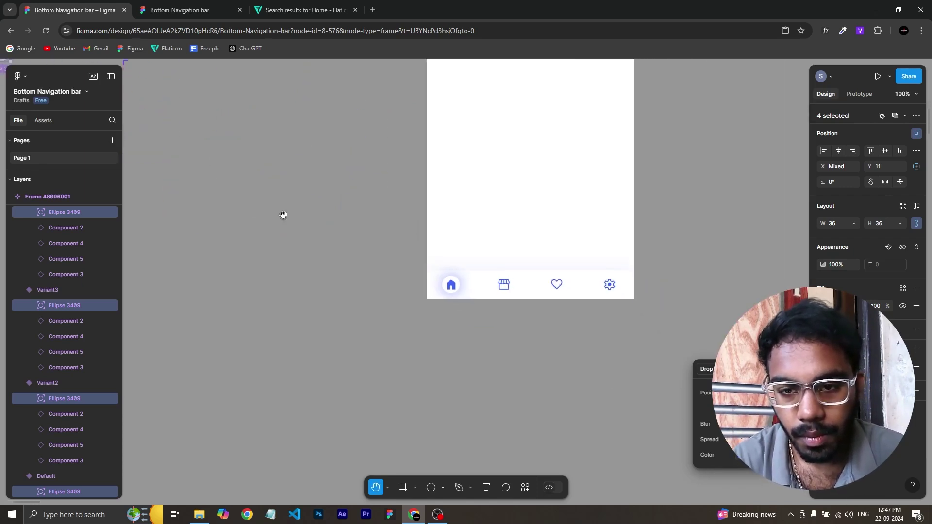
pyautogui.hotkey('ctrl', '=')
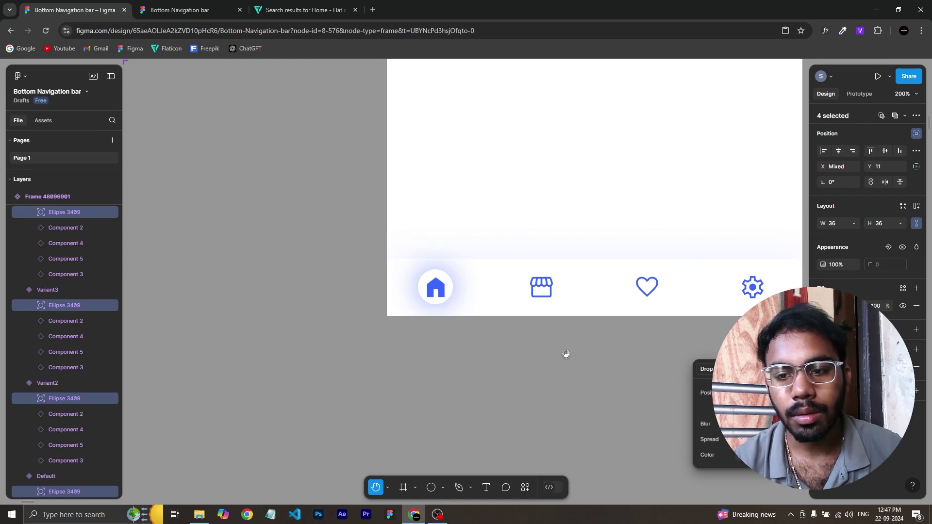
# - Link the outlined home icons in the lower three navigation bar variants to the Default variant with an on-click Change to interaction
pyautogui.click(483, 397)
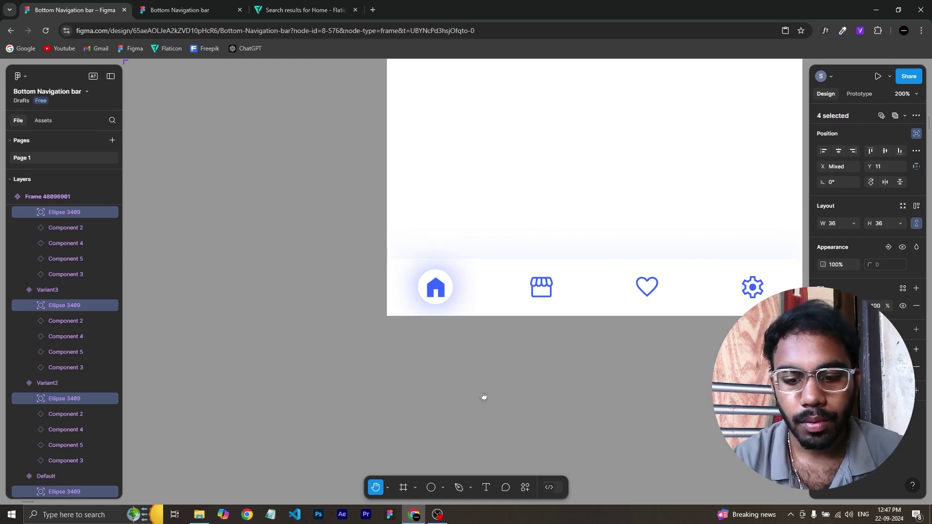
pyautogui.hotkey('ctrl', '-')
pyautogui.hotkey('ctrl', '-')
pyautogui.moveTo(484, 396); pyautogui.dragTo(699, 396)
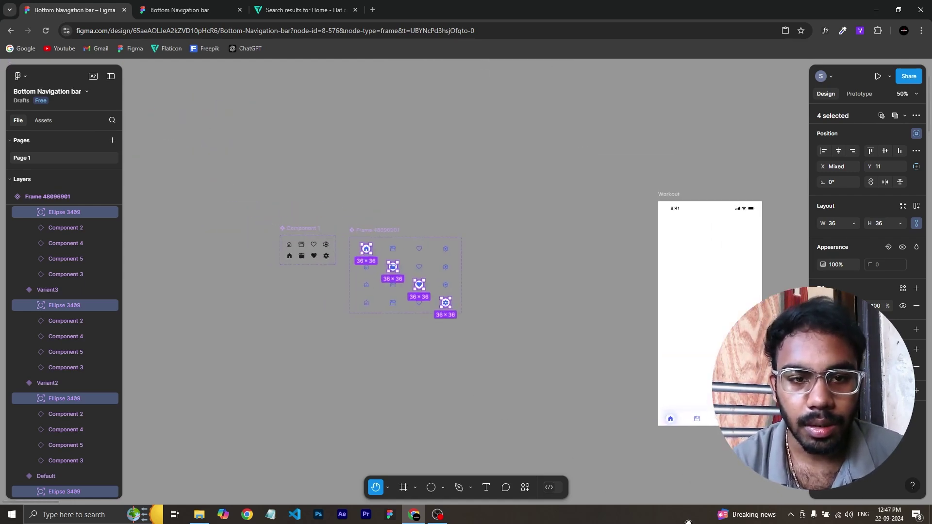
pyautogui.hotkey('ctrl', '=')
pyautogui.hotkey('ctrl', '=')
pyautogui.hscroll(-5, 689, 376)
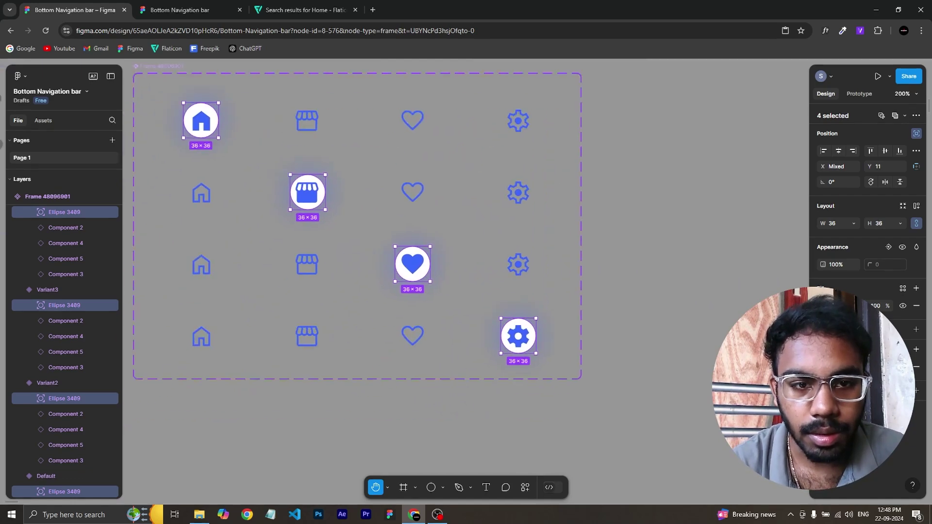
pyautogui.press('v')
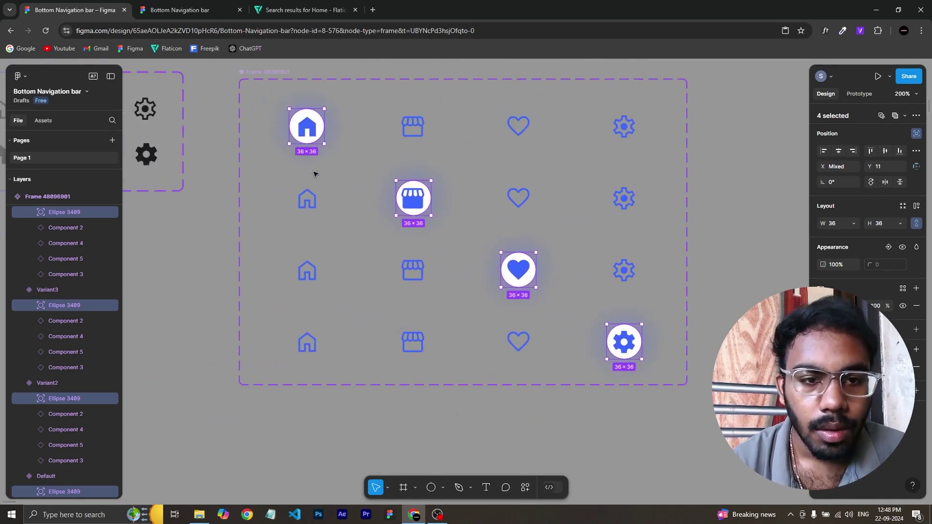
pyautogui.keyDown('ctrl'); pyautogui.click(309, 198); pyautogui.keyUp('ctrl')
pyautogui.click(315, 208)
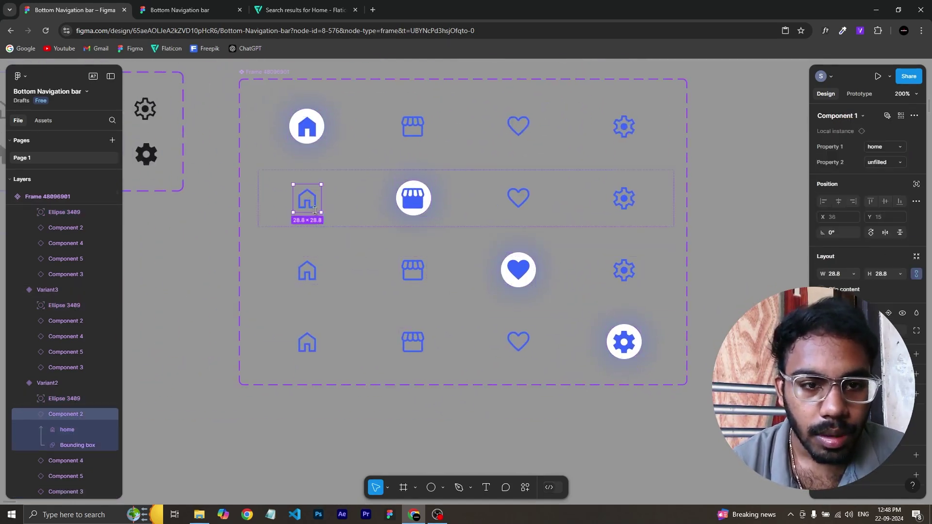
pyautogui.keyDown('shift'); pyautogui.click(310, 277); pyautogui.keyUp('shift')
pyautogui.keyDown('shift'); pyautogui.click(316, 340); pyautogui.keyUp('shift')
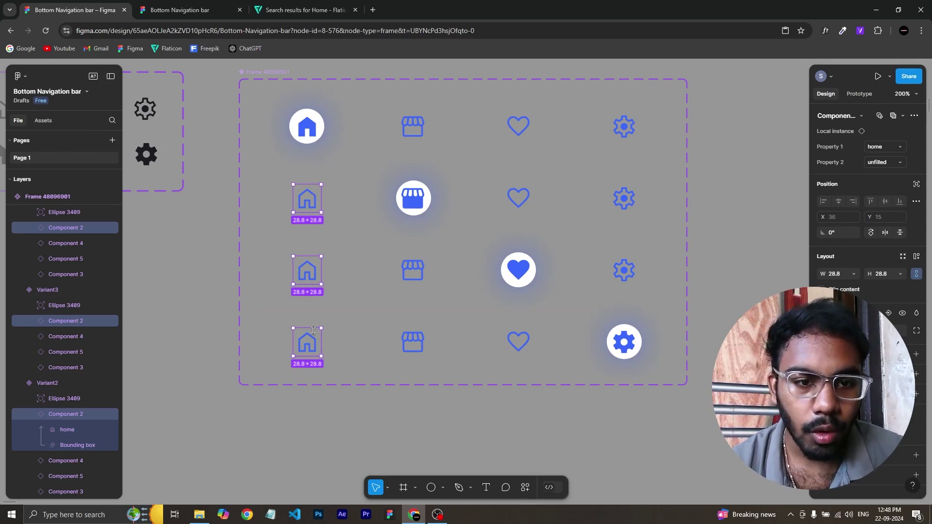
pyautogui.click(860, 93)
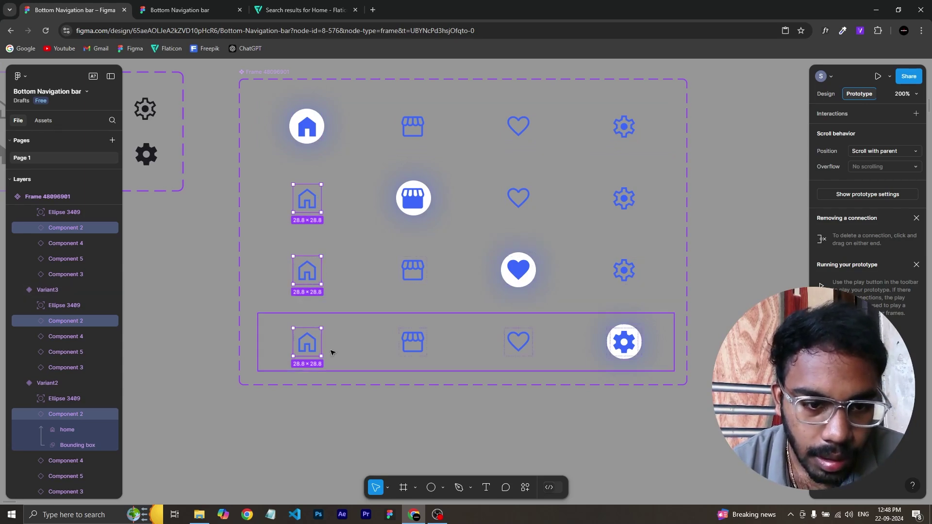
pyautogui.moveTo(323, 202); pyautogui.dragTo(387, 119)
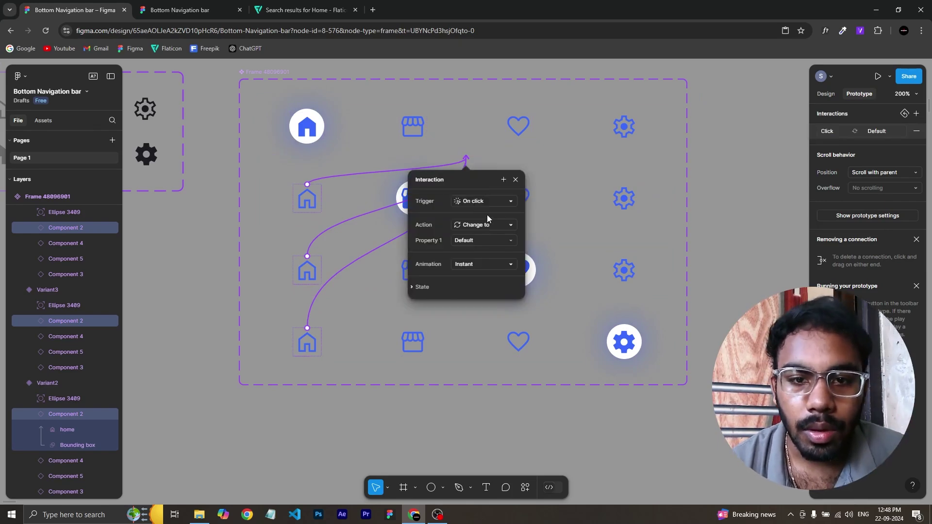
# - Set the home icons' interaction to Smart animate with the Gentle curve and close its settings
pyautogui.click(471, 263)
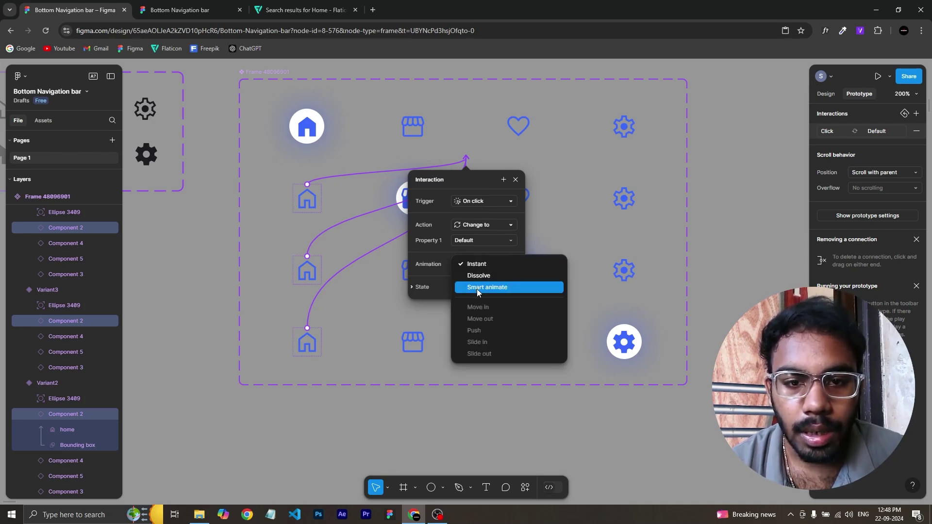
pyautogui.click(478, 290)
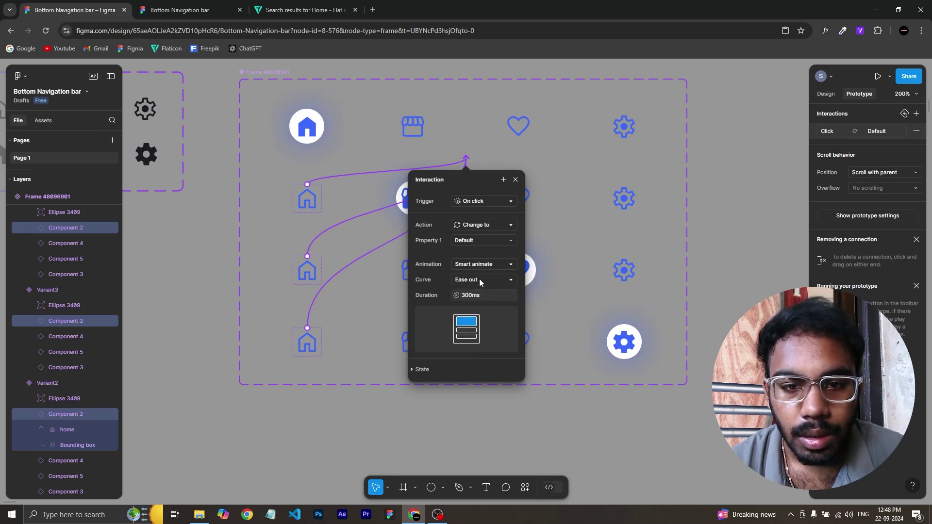
pyautogui.click(481, 282)
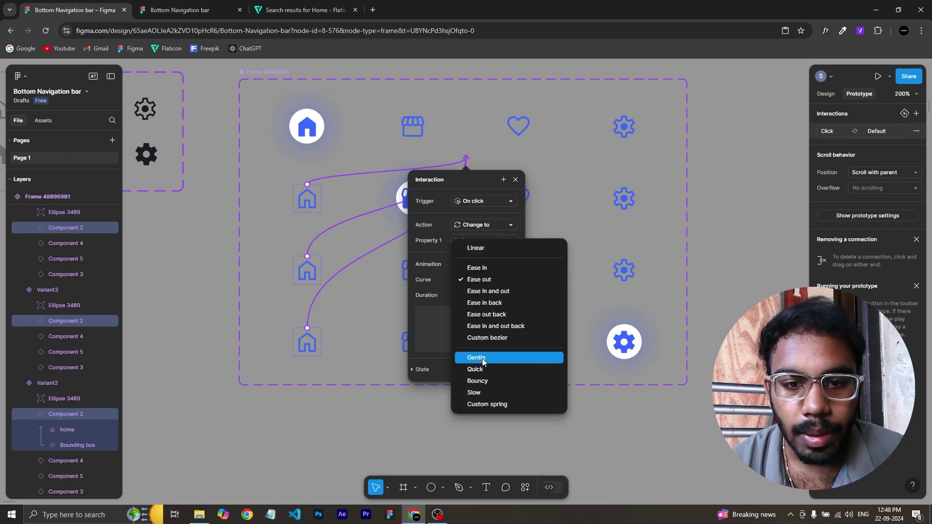
pyautogui.click(483, 359)
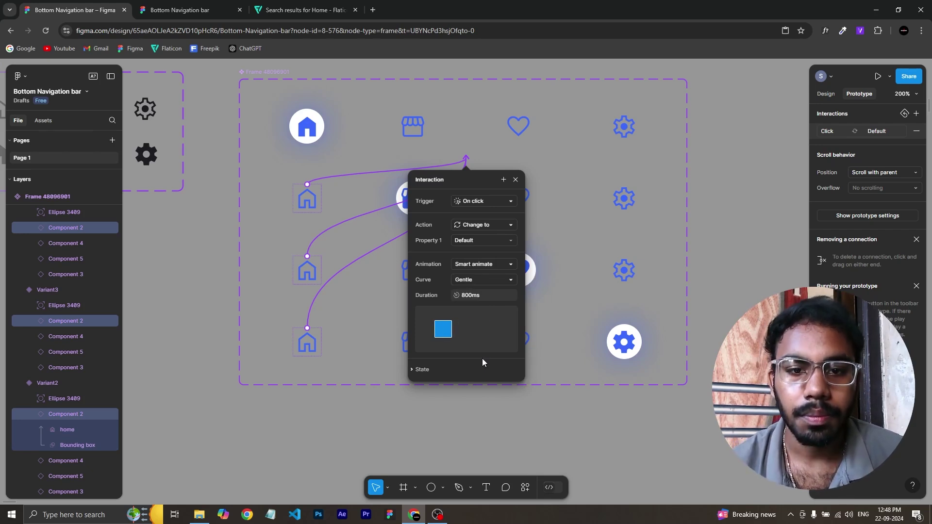
pyautogui.click(516, 179)
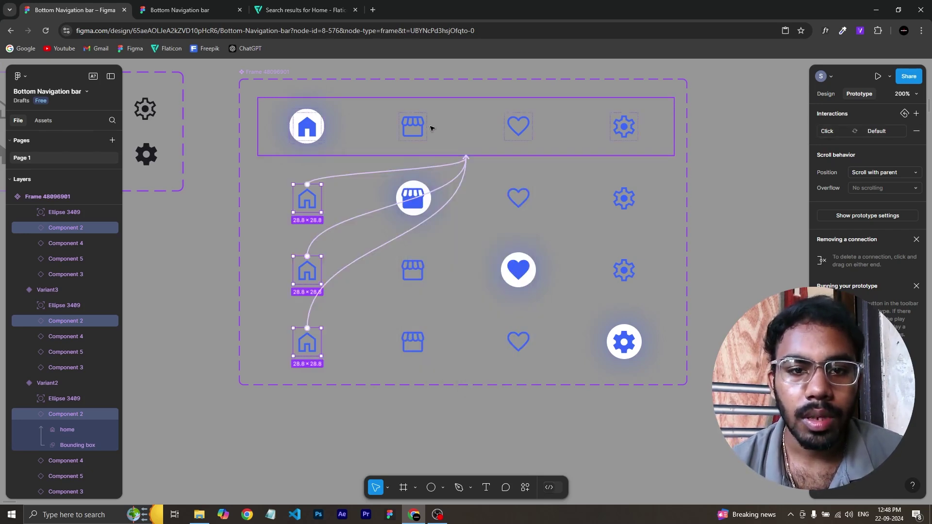
# - Link the outlined storefront icons in the first, third and fourth variants so they change to Variant2 on click
pyautogui.click(415, 125)
pyautogui.click(415, 124)
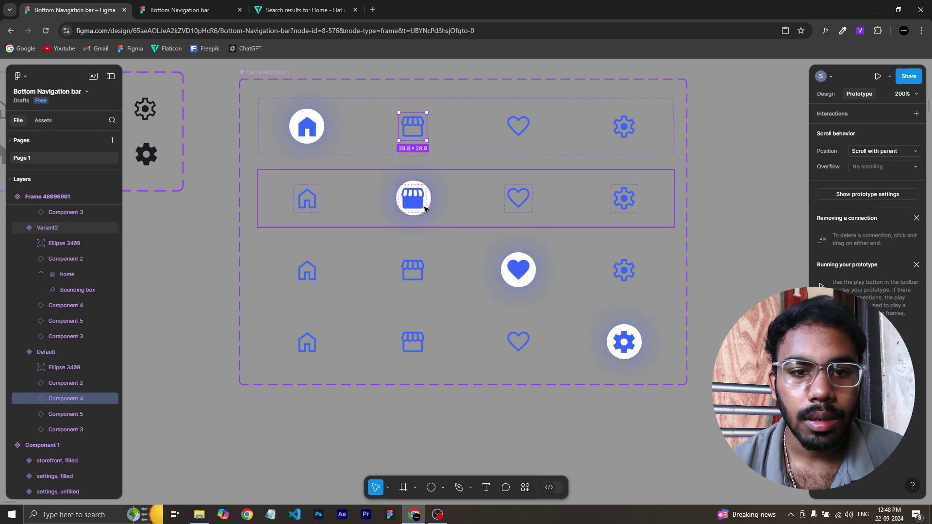
pyautogui.keyDown('shift'); pyautogui.click(411, 271); pyautogui.keyUp('shift')
pyautogui.keyDown('shift'); pyautogui.click(414, 342); pyautogui.keyUp('shift')
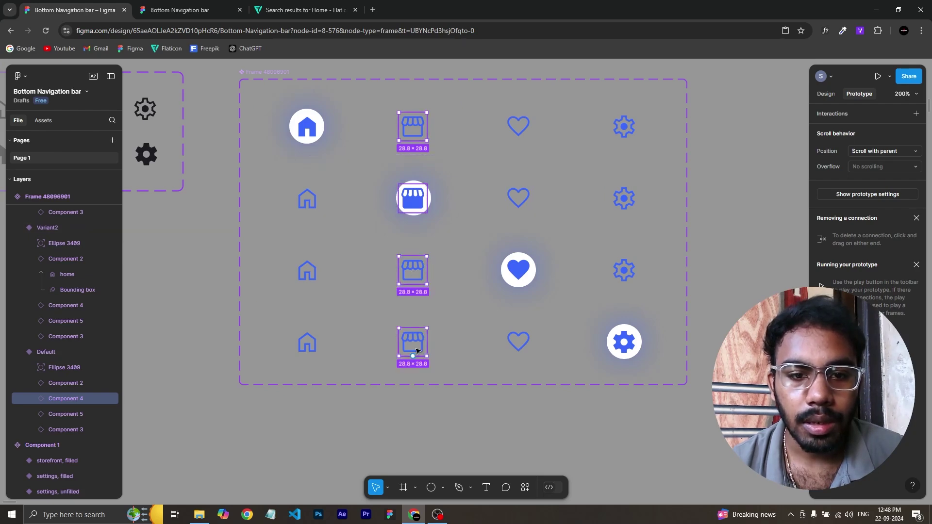
pyautogui.moveTo(426, 343); pyautogui.dragTo(518, 271)
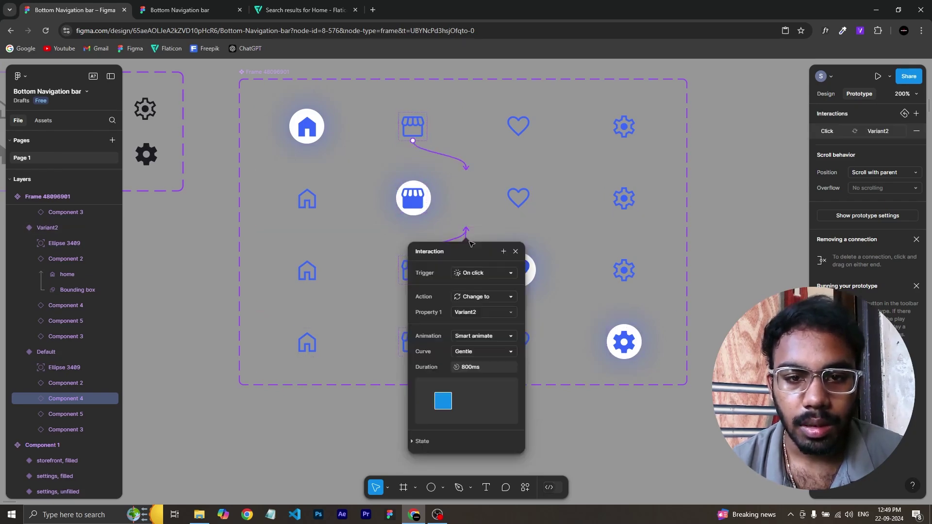
# - Link the outlined heart icons in the first, second and fourth variants so they change to Variant3 on click
pyautogui.click(518, 126)
pyautogui.keyDown('shift'); pyautogui.click(518, 204); pyautogui.keyUp('shift')
pyautogui.keyDown('shift'); pyautogui.click(518, 343); pyautogui.keyUp('shift')
pyautogui.moveTo(531, 339); pyautogui.dragTo(518, 271)
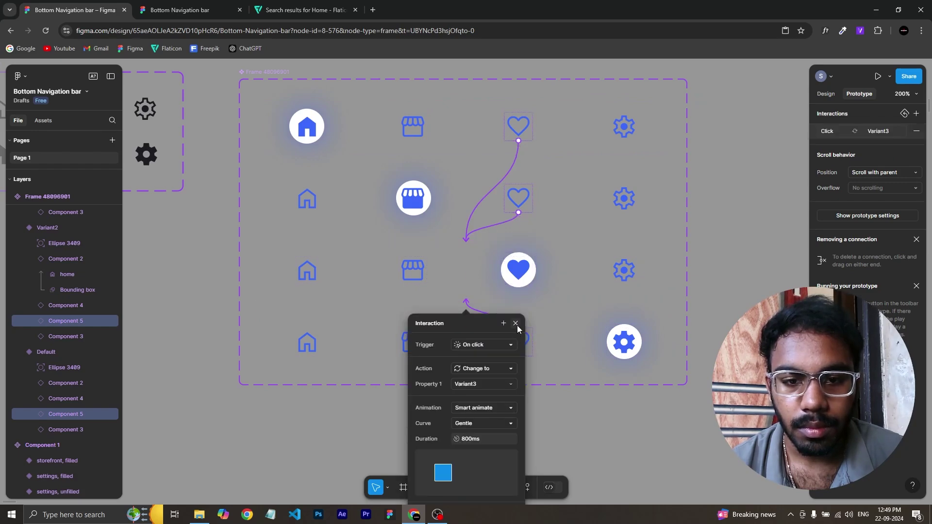
# - Link the outlined settings icons in the upper three variants so they change to Variant4 on click, and clear the selection
pyautogui.click(623, 270)
pyautogui.keyDown('shift'); pyautogui.click(623, 198); pyautogui.keyUp('shift')
pyautogui.keyDown('shift'); pyautogui.click(623, 126); pyautogui.keyUp('shift')
pyautogui.moveTo(626, 148); pyautogui.dragTo(465, 320)
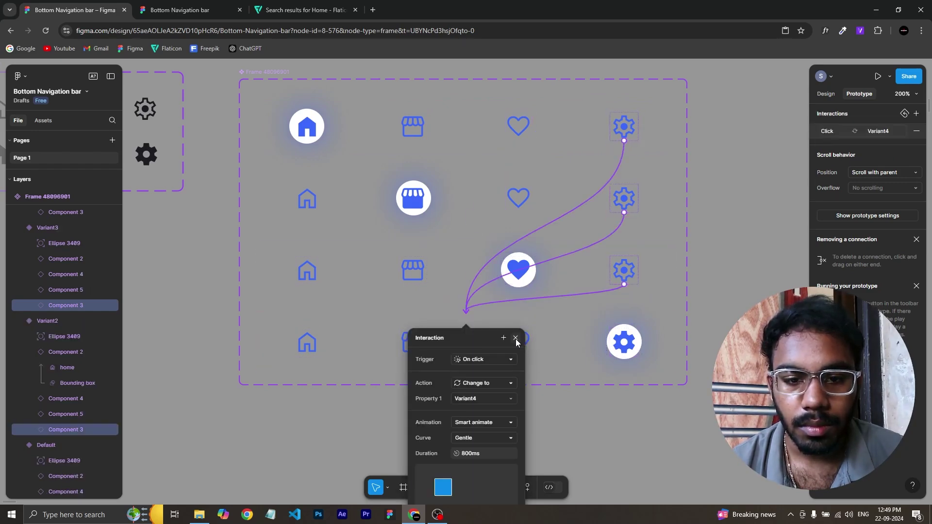
pyautogui.press('Escape')
pyautogui.press('Escape')
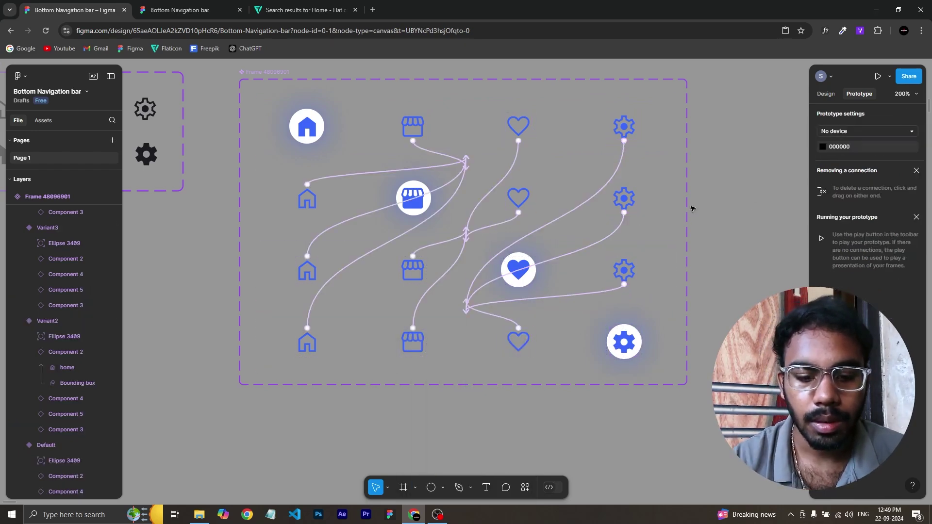
# - Test the navigation bar in the open prototype preview by switching repeatedly between the home, storefront, heart and settings icons
pyautogui.hotkey('ctrl', 'Tab')
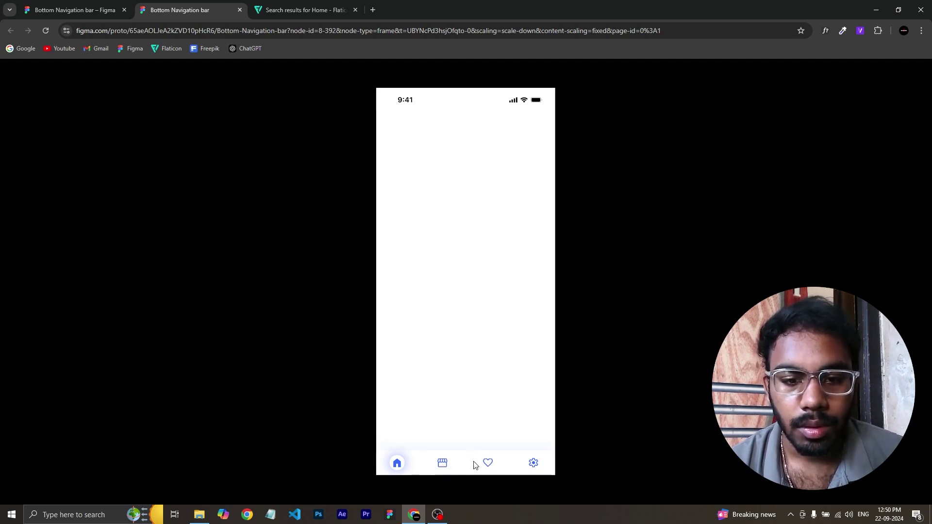
pyautogui.click(442, 469)
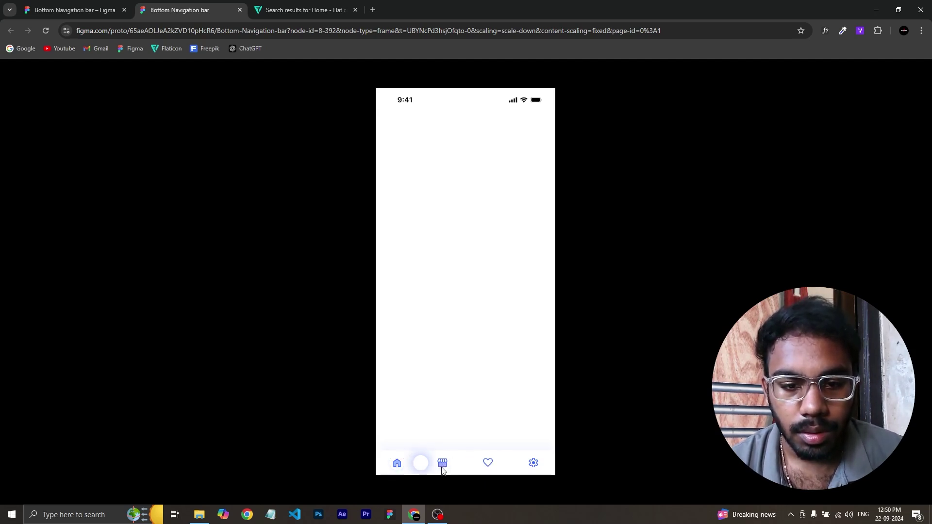
pyautogui.click(488, 465)
pyautogui.click(534, 467)
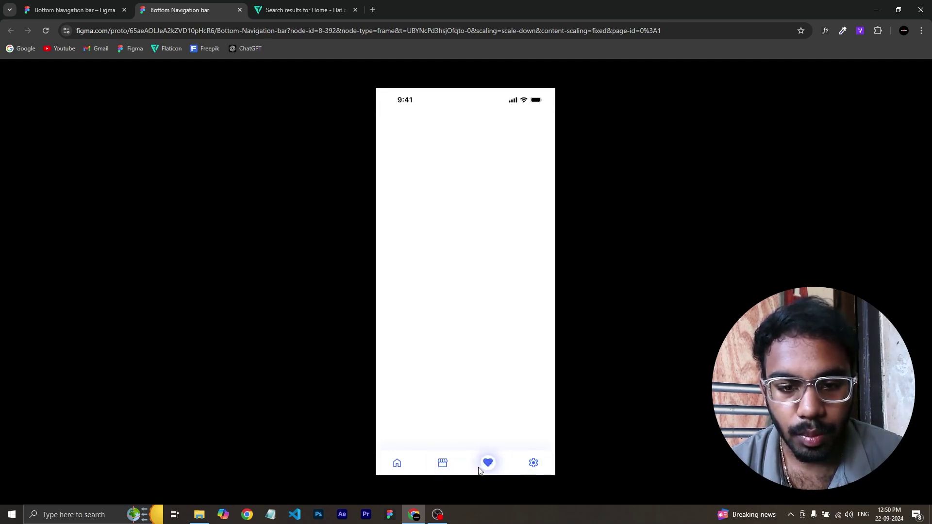
pyautogui.click(440, 464)
pyautogui.click(398, 465)
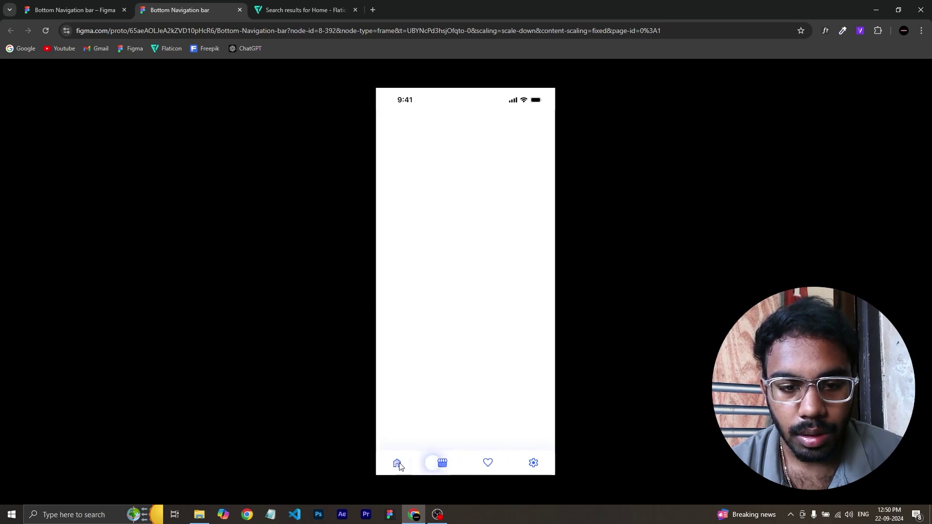
pyautogui.click(441, 461)
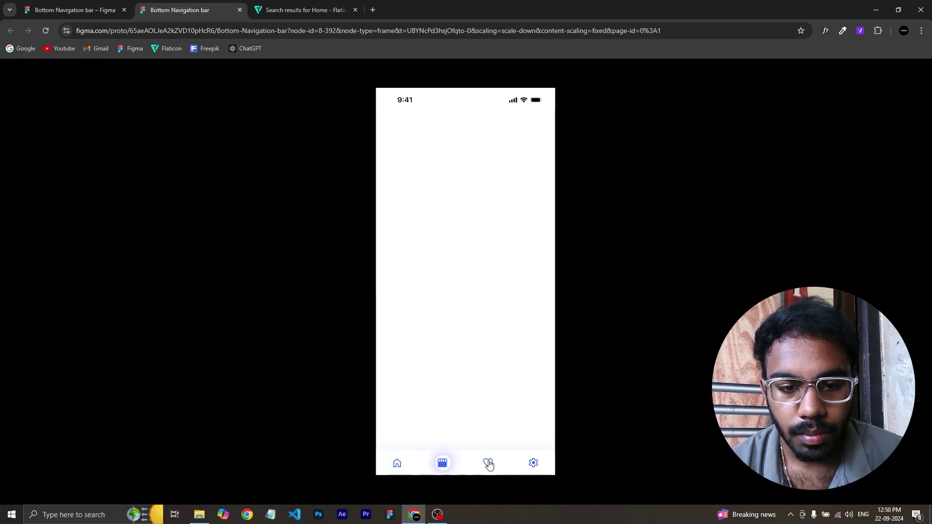
pyautogui.click(533, 465)
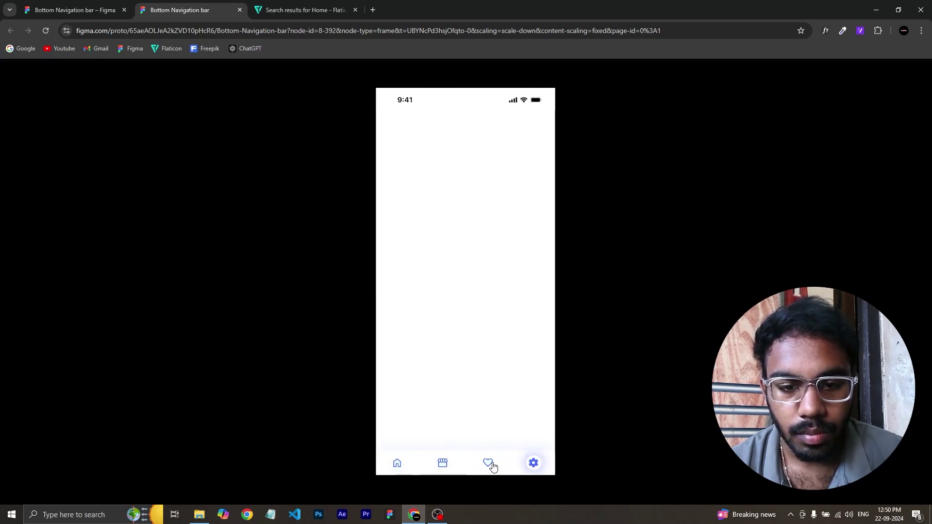
pyautogui.click(489, 465)
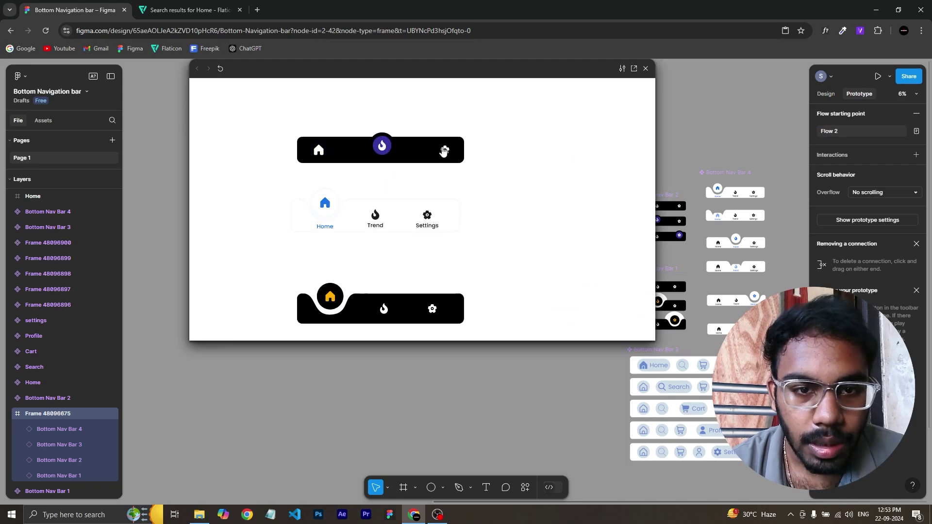
# - Test the icon transitions of the four sample navigation bars in the Flow 2 preview, and close the preview
pyautogui.click(443, 151)
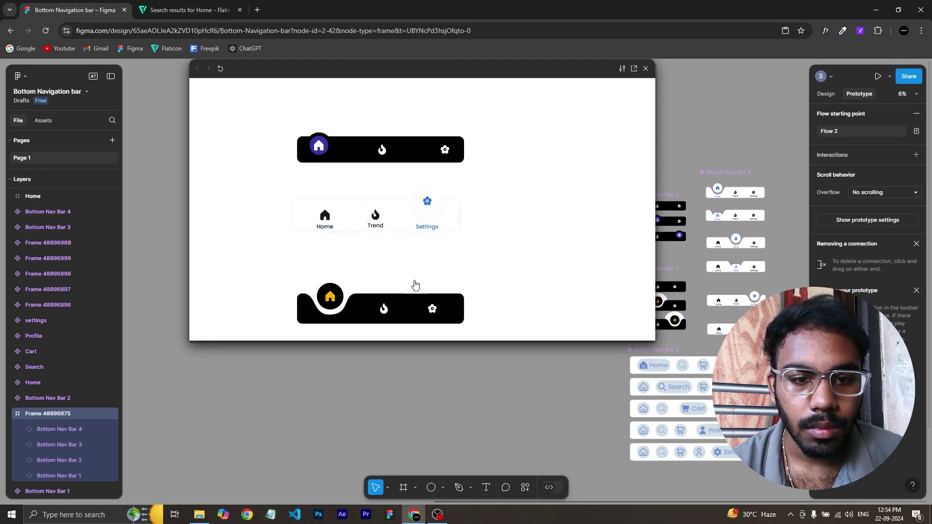
pyautogui.click(433, 309)
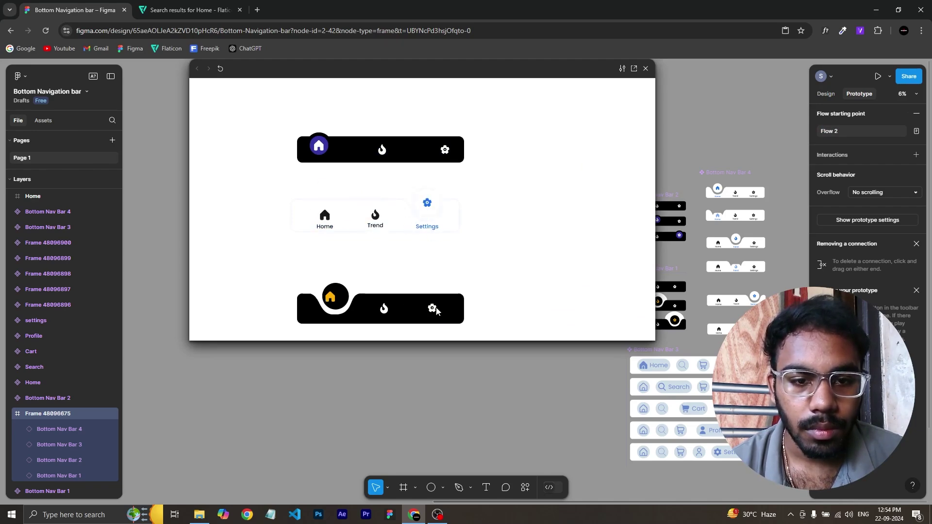
pyautogui.click(387, 313)
pyautogui.click(330, 309)
pyautogui.click(389, 313)
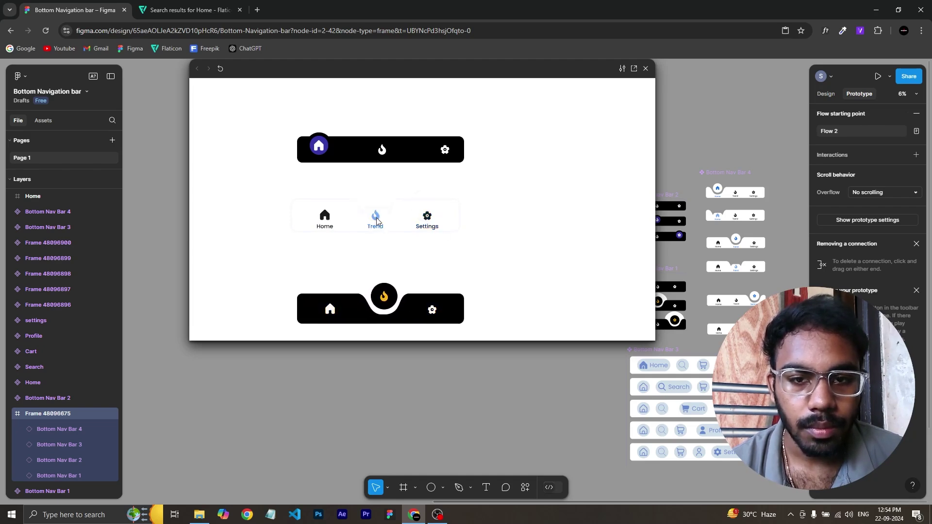
pyautogui.scroll(-3, 491, 229)
pyautogui.click(375, 274)
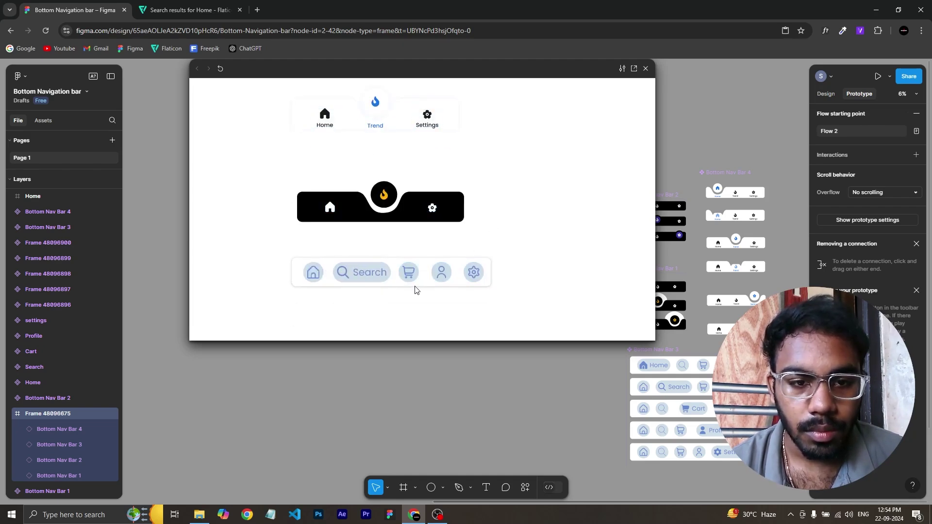
pyautogui.click(411, 278)
pyautogui.click(439, 277)
pyautogui.click(471, 273)
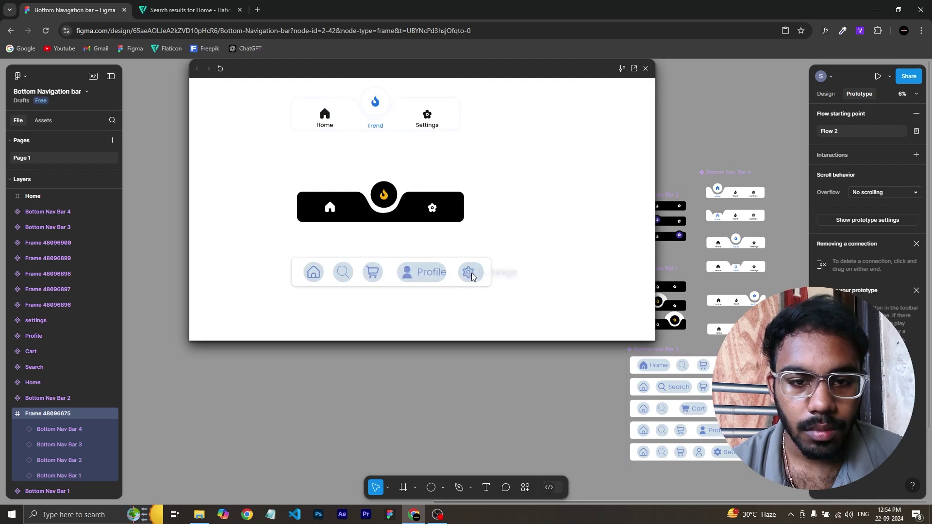
pyautogui.click(645, 69)
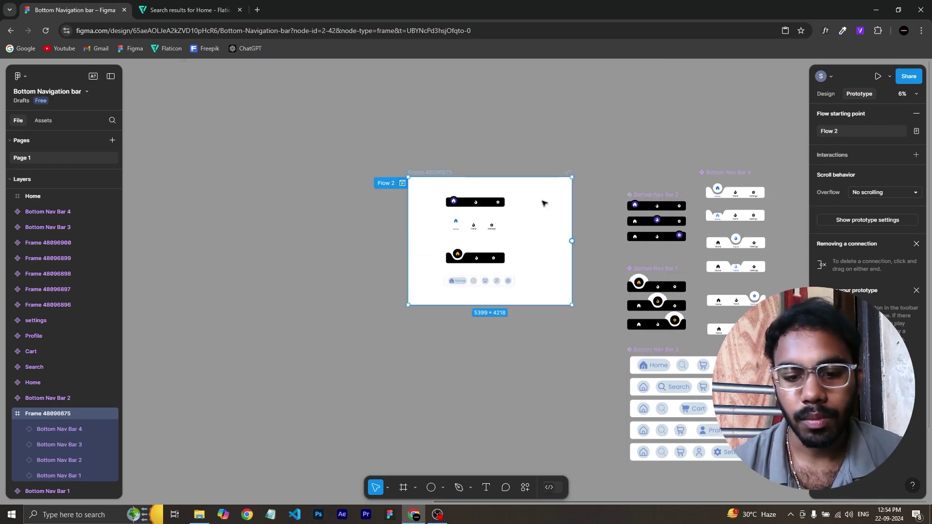
pyautogui.scroll(-5, 543, 200)
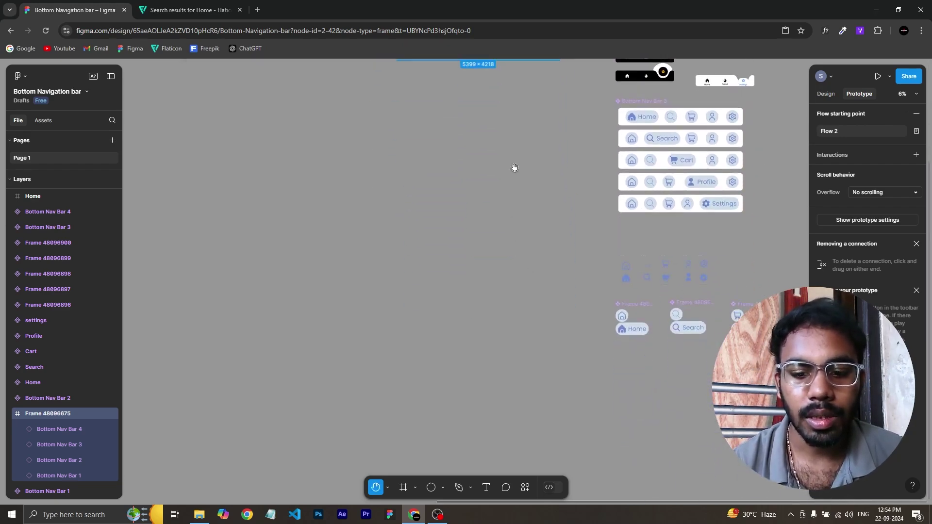
pyautogui.scroll(-3, 514, 168)
pyautogui.hscroll(-8, 514, 167)
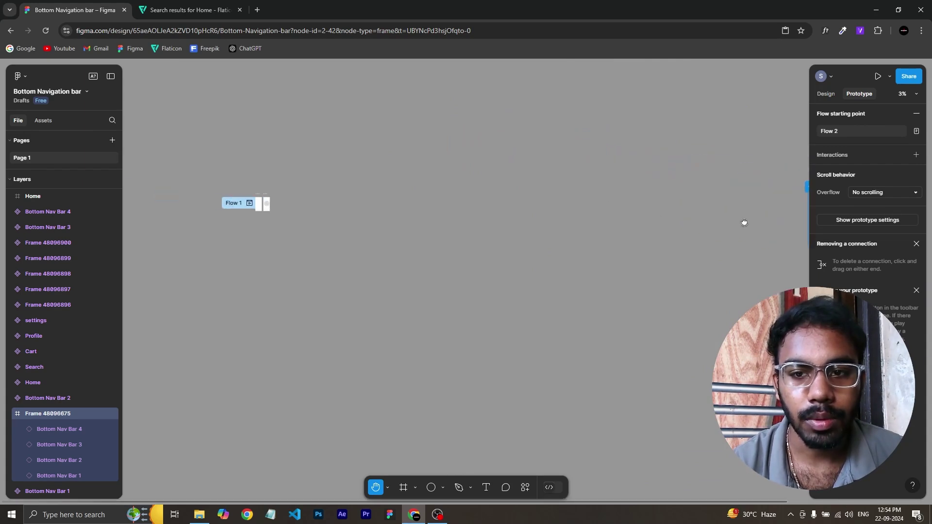
pyautogui.moveTo(734, 205); pyautogui.dragTo(733, 196)
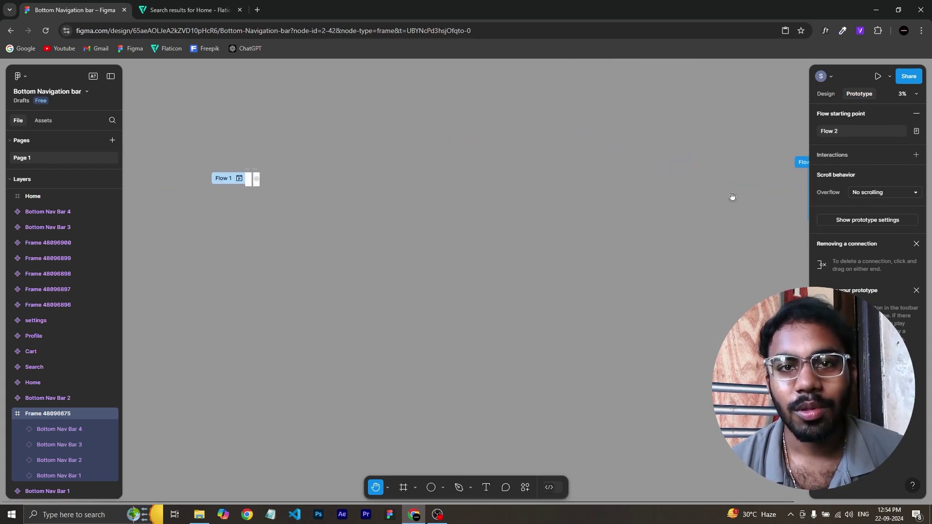